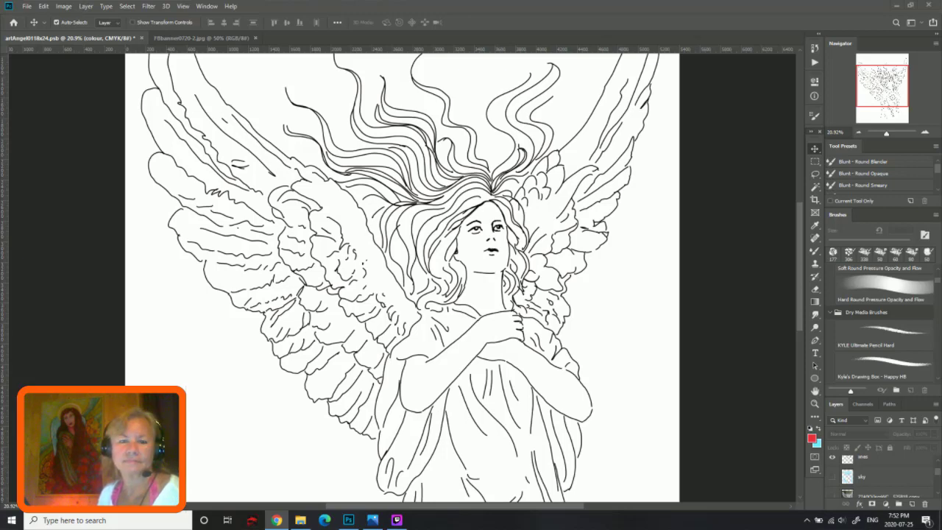
Step: Check the blue-faced muse reference painting, then show the blue watercolour sky layer
key(alt+Tab)
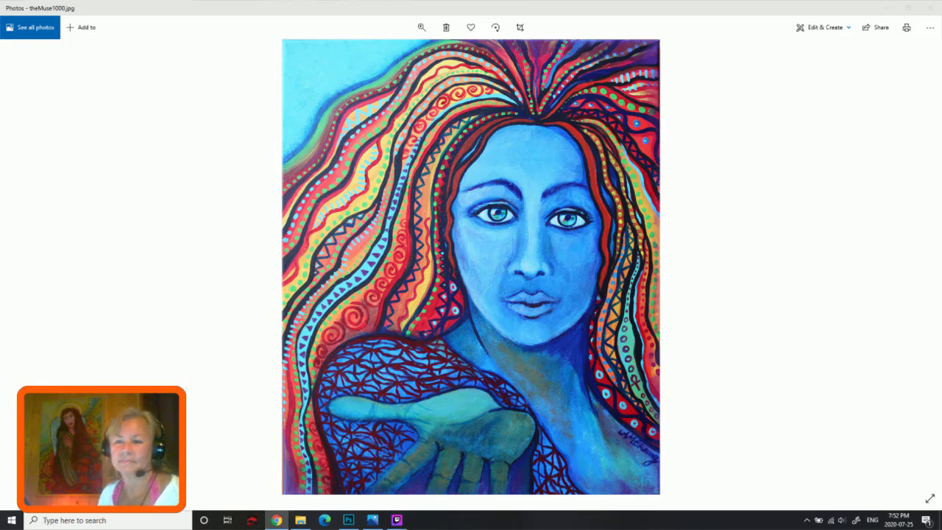
click(886, 7)
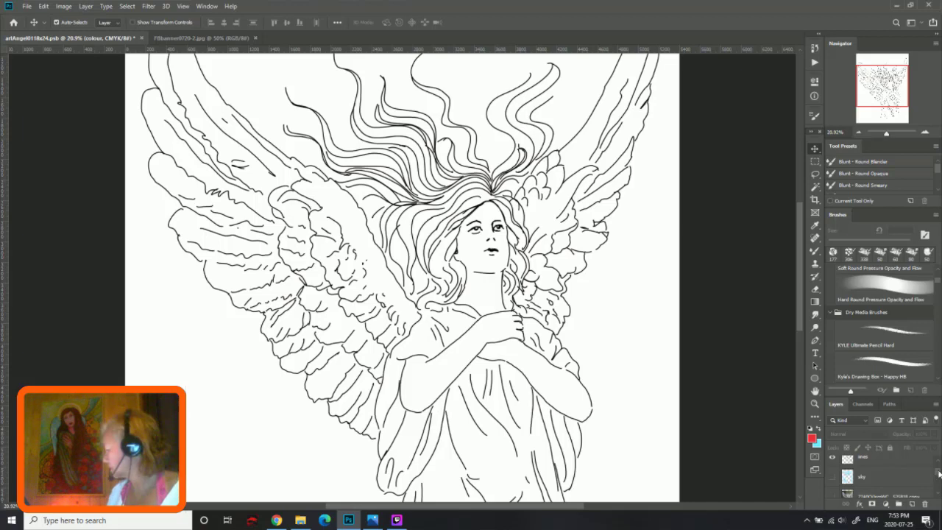
scroll(883, 475, up, 1)
click(833, 484)
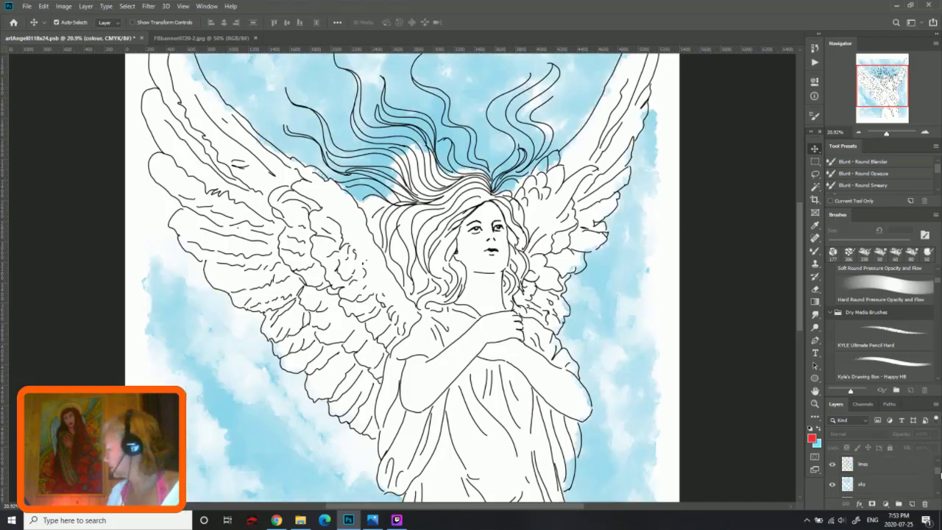
alt+scroll(614, 387, down, 2)
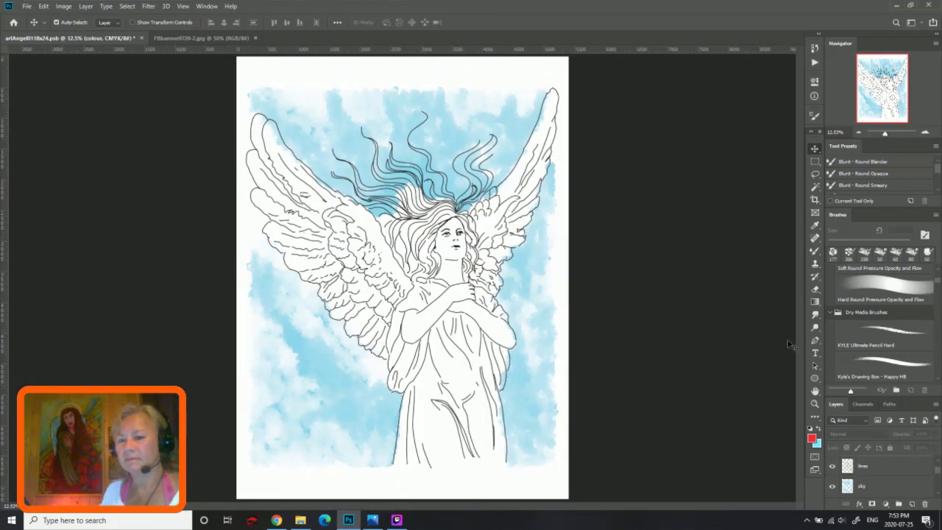
Step: Show the teal skin colour layer and bring the flowing hair tips into view
drag(525, 277, 574, 277)
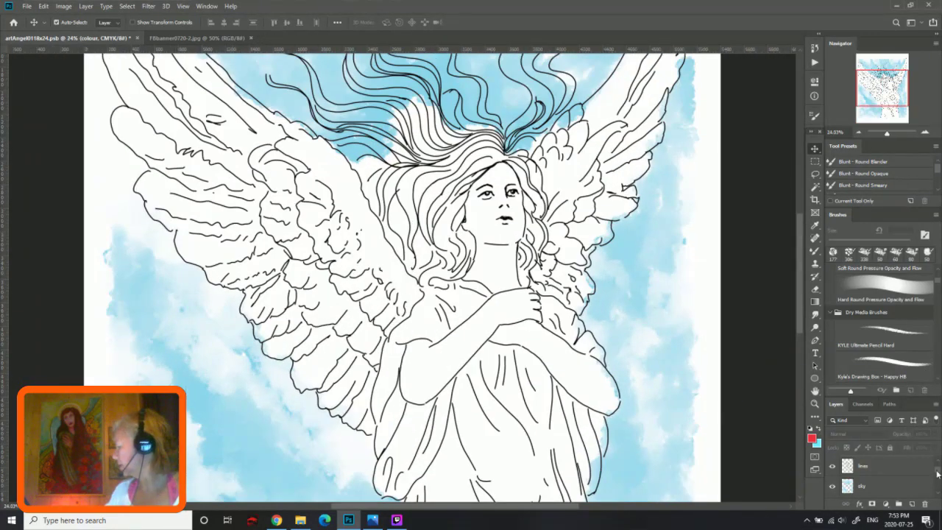
scroll(835, 470, up, 1)
click(833, 466)
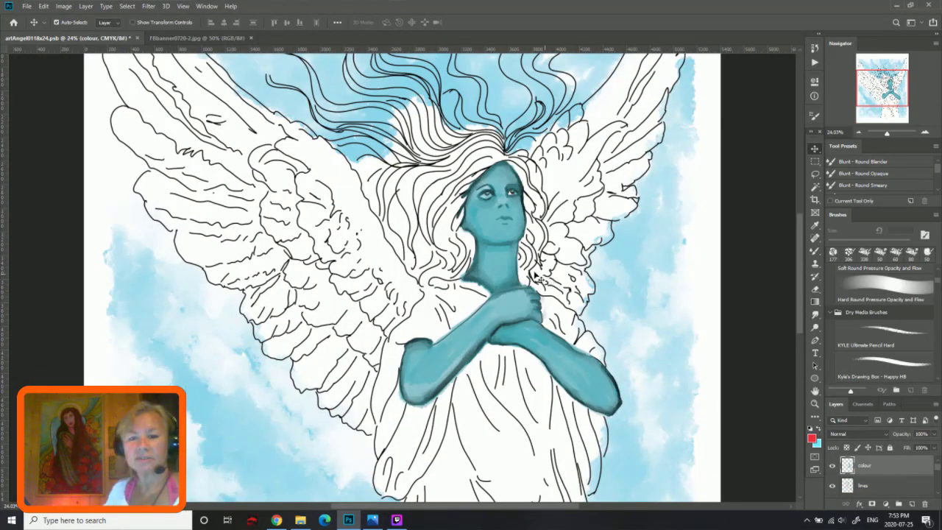
drag(536, 277, 611, 393)
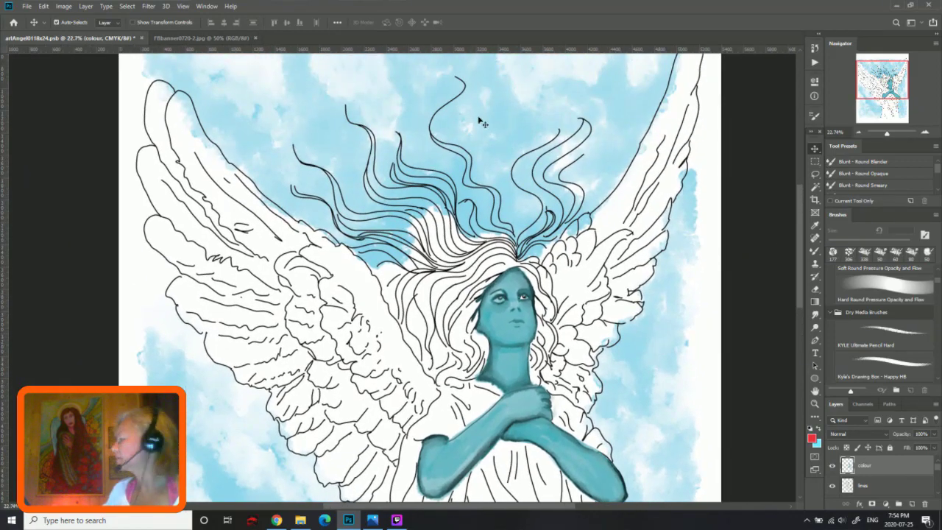
Step: Select the Brush tool with the Happy HB drawing preset
click(815, 253)
click(873, 366)
click(73, 24)
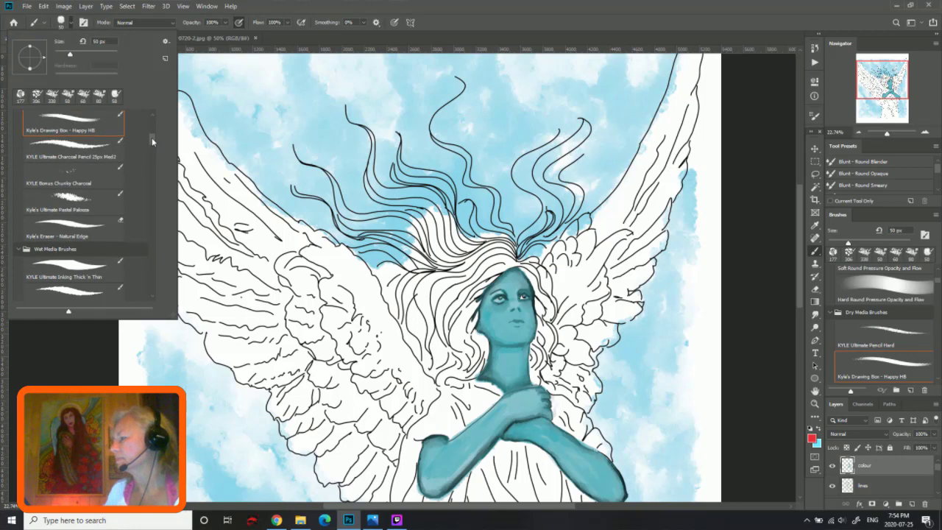
scroll(152, 138, up, 1)
click(452, 255)
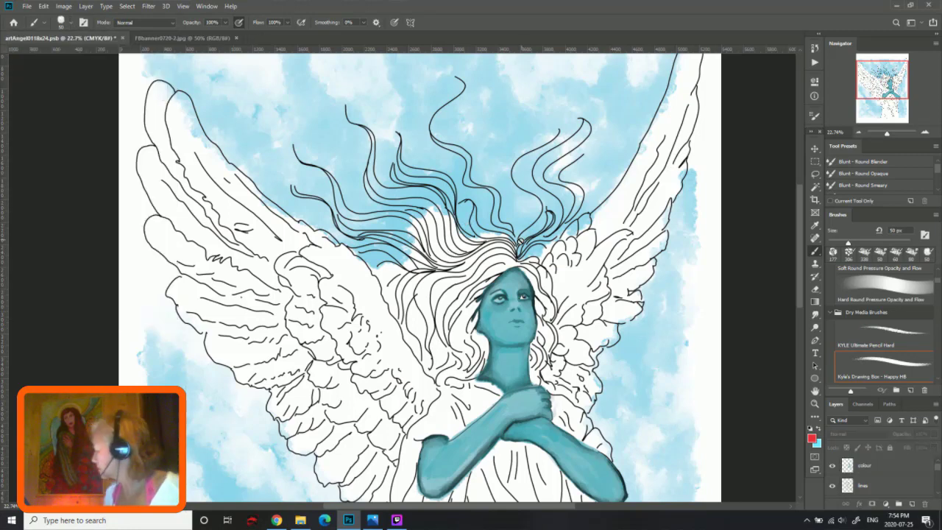
Step: Paint three wavy red flame-like strands rising from the top of the head
mouse_move(520, 237)
mouse_down()
mouse_move(541, 206)
mouse_move(519, 169)
mouse_move(557, 116)
mouse_up()
mouse_move(544, 211)
mouse_down()
mouse_move(519, 243)
mouse_move(545, 205)
mouse_move(519, 173)
mouse_move(556, 116)
mouse_move(521, 249)
mouse_move(557, 216)
mouse_move(554, 193)
mouse_up()
mouse_move(556, 228)
mouse_down()
mouse_move(544, 170)
mouse_move(579, 112)
mouse_move(532, 173)
mouse_move(578, 107)
mouse_up()
drag(557, 200, 554, 213)
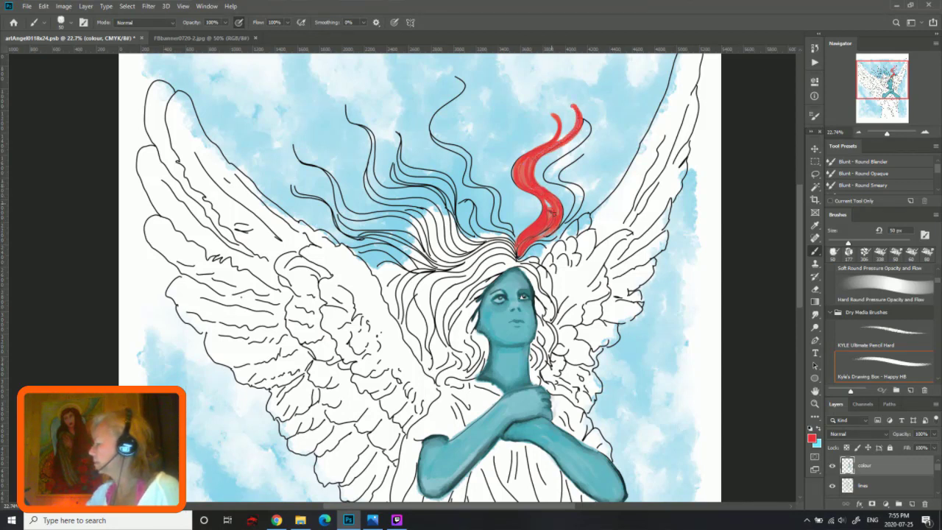
mouse_move(534, 247)
mouse_down()
mouse_move(566, 205)
mouse_move(592, 118)
mouse_up()
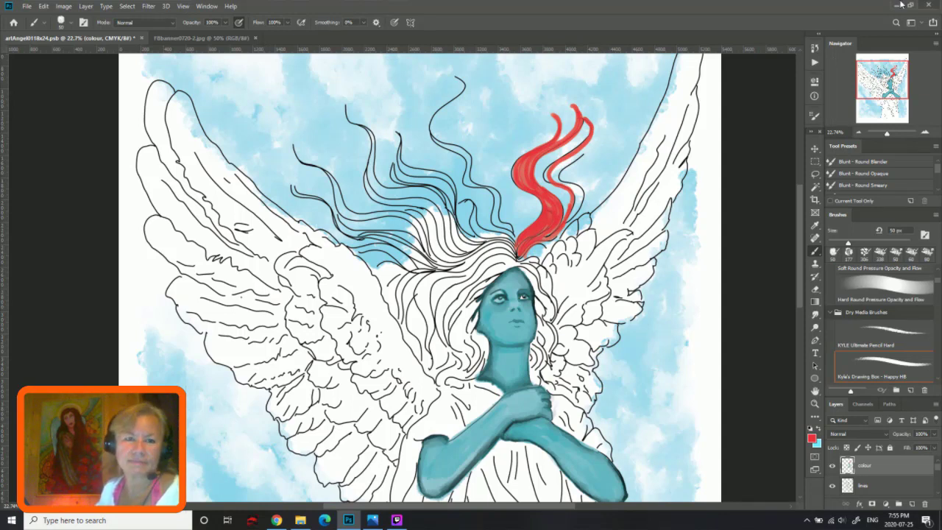
click(276, 520)
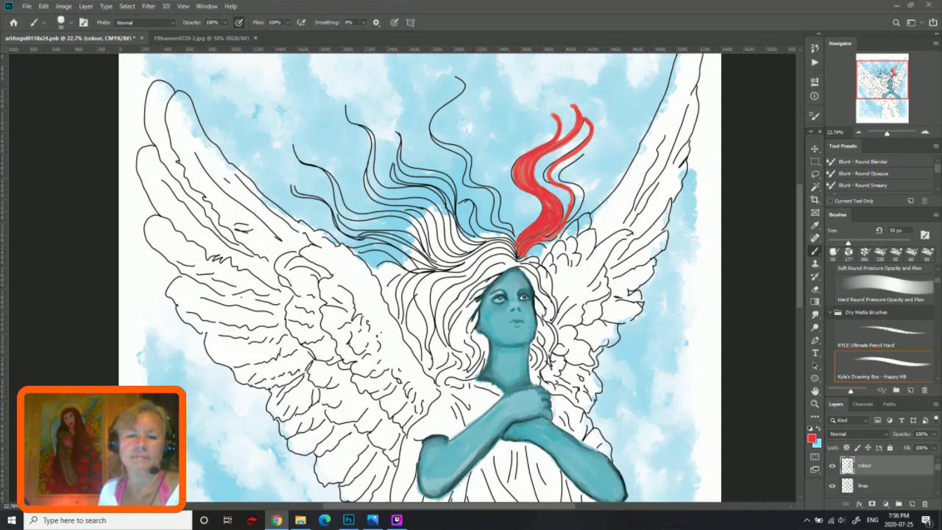
click(616, 212)
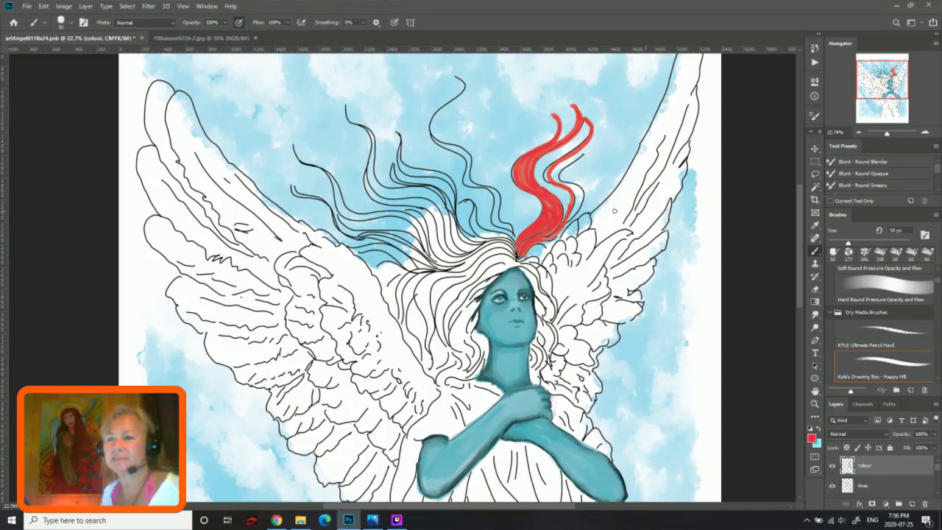
Step: Zoom in and fill and thicken the right red flame strand along its length
scroll(610, 91, up, 2)
scroll(610, 91, up, 2)
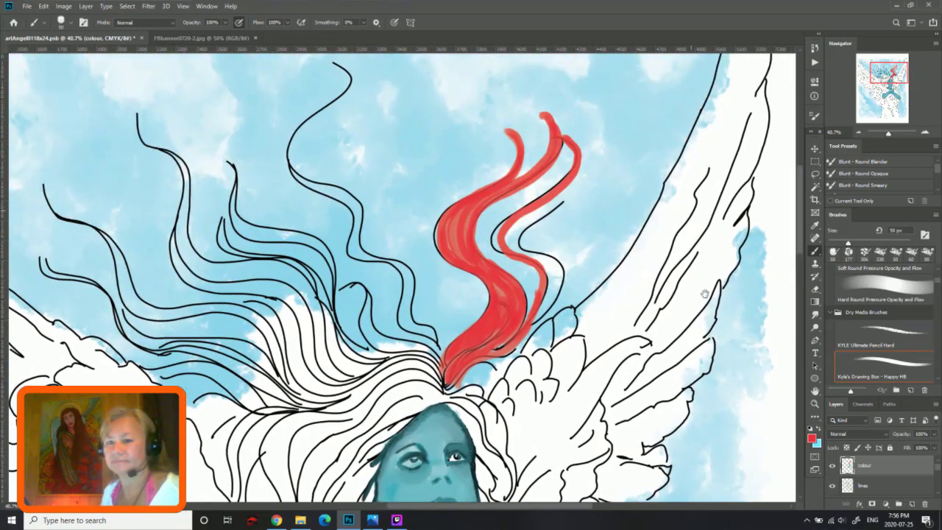
mouse_move(530, 320)
mouse_down()
mouse_move(559, 180)
mouse_move(534, 213)
mouse_move(545, 309)
mouse_up()
mouse_move(515, 228)
mouse_down()
mouse_move(535, 270)
mouse_move(468, 387)
mouse_move(550, 314)
mouse_up()
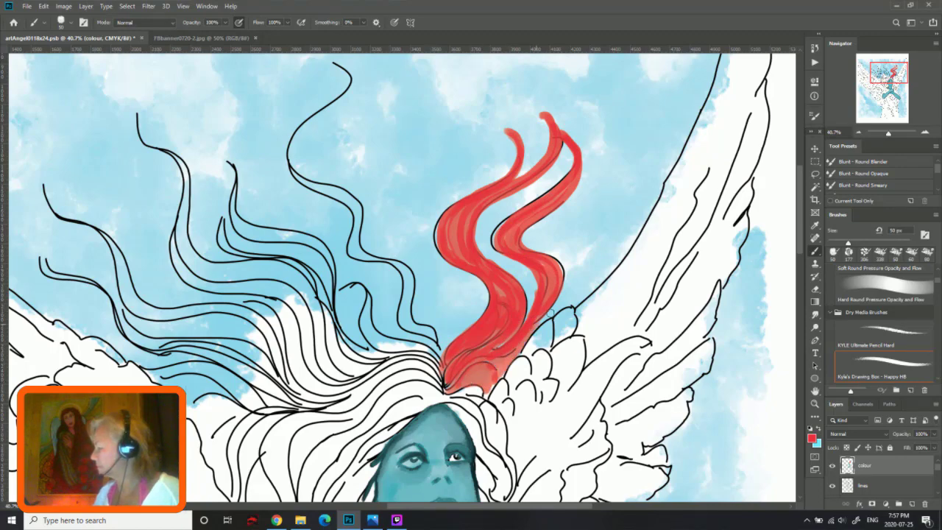
scroll(515, 331, down, 5)
mouse_move(438, 276)
mouse_down()
mouse_move(480, 365)
mouse_move(464, 471)
mouse_move(482, 438)
mouse_move(473, 488)
mouse_up()
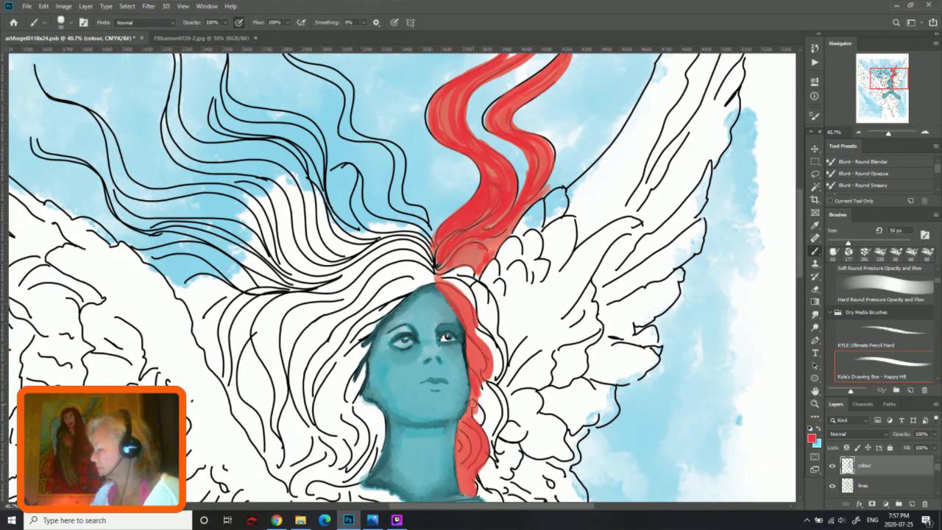
Step: Paint red hair down the right side of the face and across the top
drag(473, 403, 479, 392)
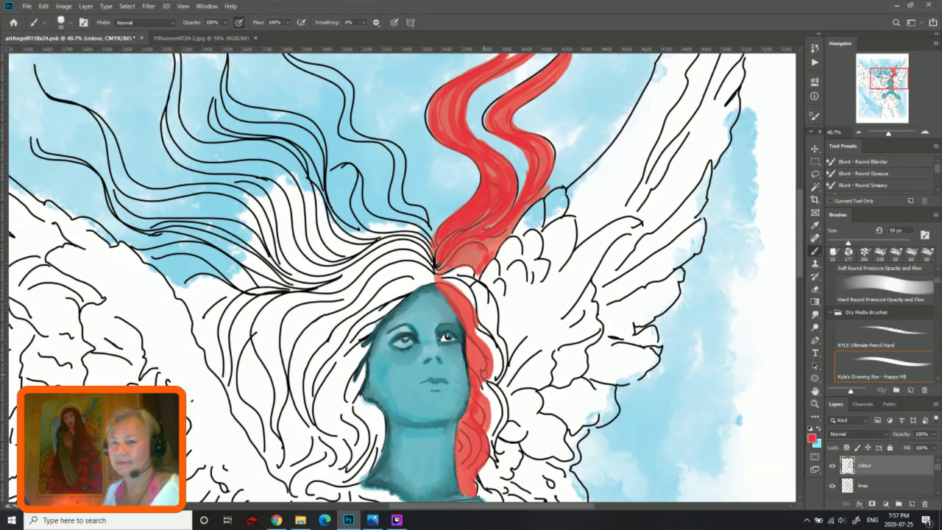
mouse_move(482, 293)
mouse_down()
mouse_move(472, 295)
mouse_move(492, 354)
mouse_move(491, 439)
mouse_up()
drag(498, 381, 494, 457)
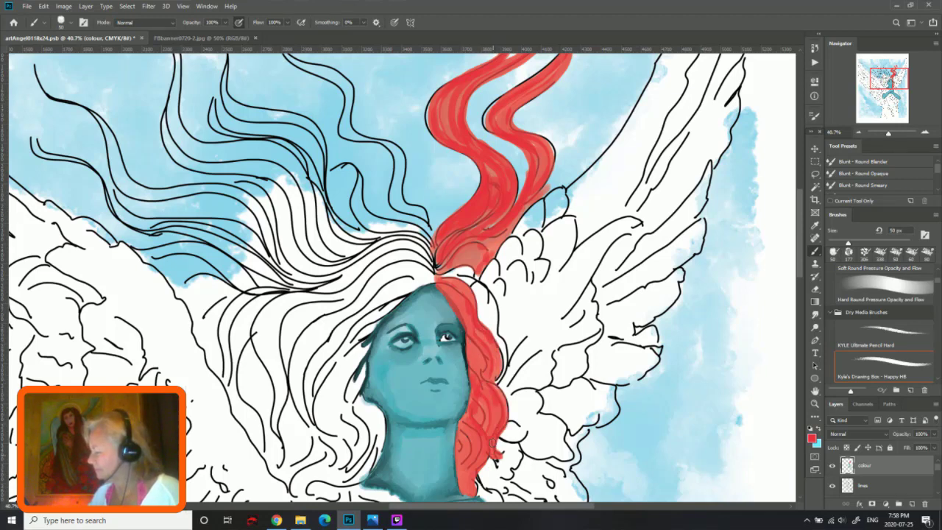
mouse_move(444, 273)
mouse_down()
mouse_move(477, 296)
mouse_move(503, 365)
mouse_up()
drag(494, 327, 508, 387)
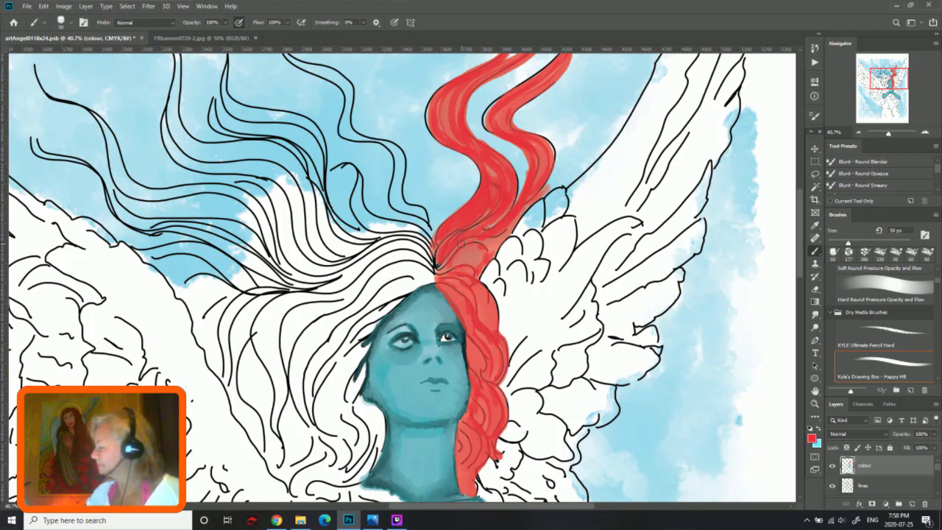
drag(447, 283, 482, 257)
Step: Paint a broad red band of hair down the left side of the face
drag(510, 370, 609, 284)
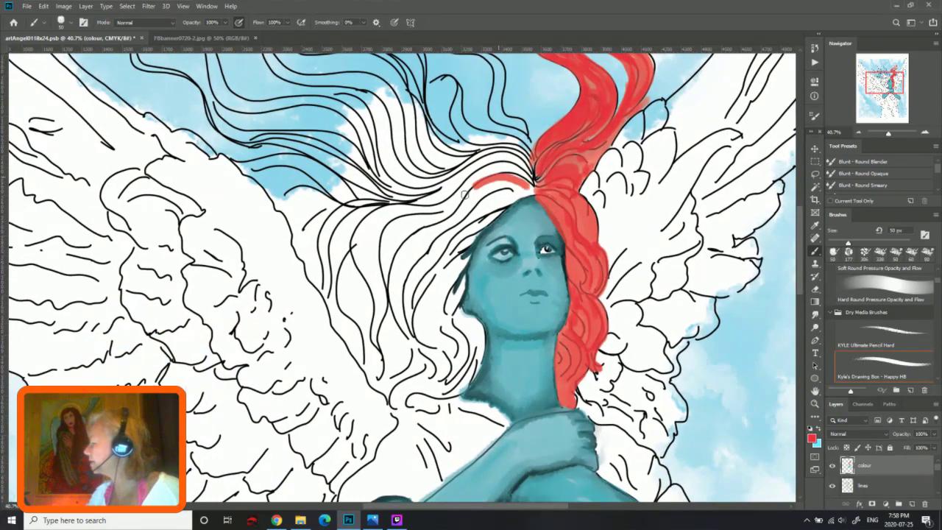
mouse_move(530, 175)
mouse_down()
mouse_move(392, 335)
mouse_move(402, 321)
mouse_up()
mouse_move(530, 186)
mouse_down()
mouse_move(426, 278)
mouse_move(467, 217)
mouse_move(461, 251)
mouse_up()
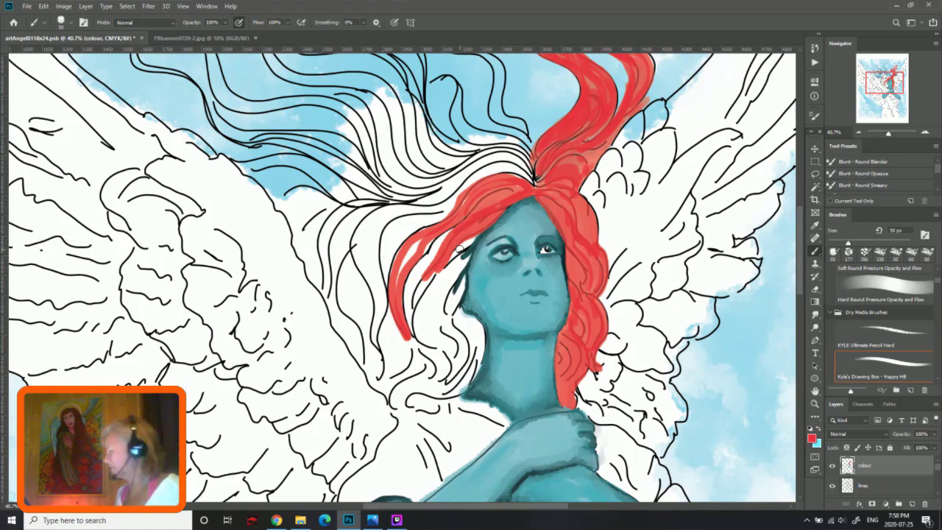
mouse_move(466, 243)
mouse_down()
mouse_move(423, 291)
mouse_move(415, 318)
mouse_up()
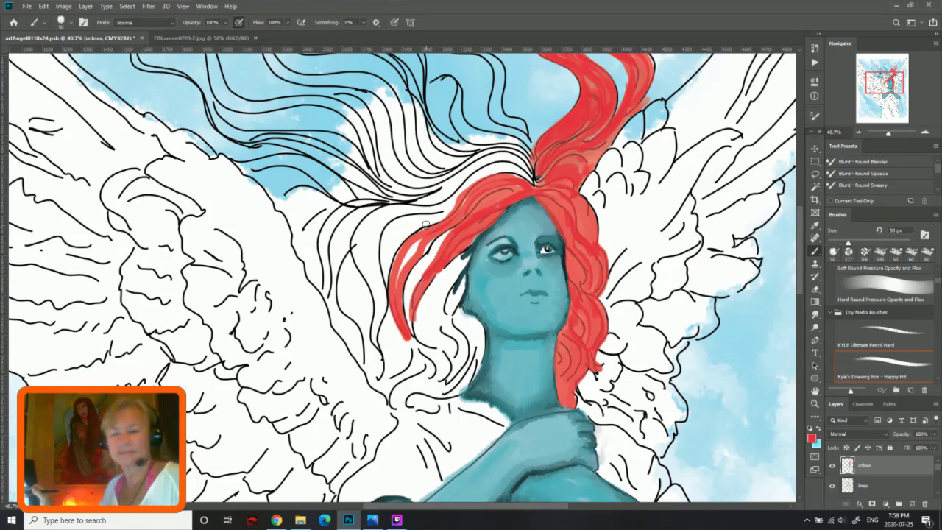
Step: Fill the left strand red between face and outline, down toward the neck and outer edge
mouse_move(425, 223)
mouse_down()
mouse_move(434, 280)
mouse_move(408, 331)
mouse_move(401, 324)
mouse_up()
mouse_move(394, 272)
mouse_down()
mouse_move(453, 280)
mouse_move(453, 339)
mouse_up()
drag(452, 283, 445, 328)
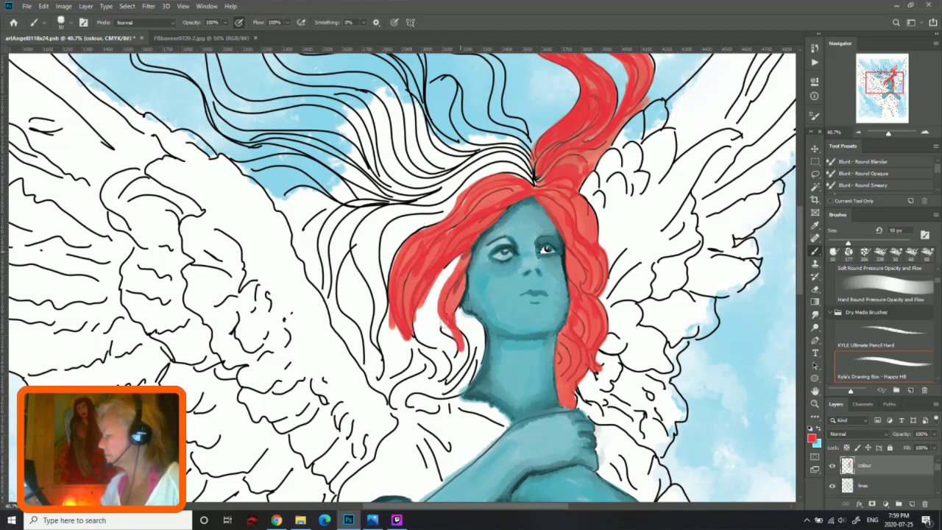
drag(442, 258, 460, 390)
mouse_move(464, 302)
mouse_down()
mouse_move(480, 327)
mouse_move(471, 382)
mouse_move(390, 405)
mouse_up()
drag(453, 258, 447, 377)
drag(440, 302, 423, 357)
mouse_move(450, 328)
mouse_down()
mouse_move(405, 390)
mouse_move(412, 409)
mouse_up()
mouse_move(434, 372)
mouse_down()
mouse_move(389, 342)
mouse_move(398, 390)
mouse_up()
drag(390, 309, 379, 391)
drag(405, 338, 387, 375)
drag(390, 368, 375, 397)
Step: Close the white gaps along the upper-left hair outline and top near the part
mouse_move(530, 180)
mouse_down()
mouse_move(420, 210)
mouse_move(368, 331)
mouse_up()
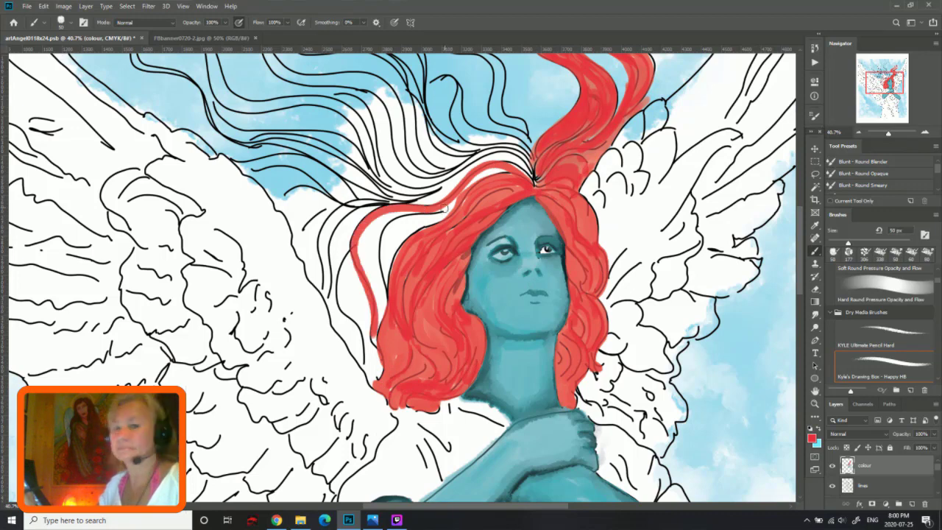
drag(508, 171, 380, 302)
drag(471, 191, 383, 280)
drag(446, 217, 386, 276)
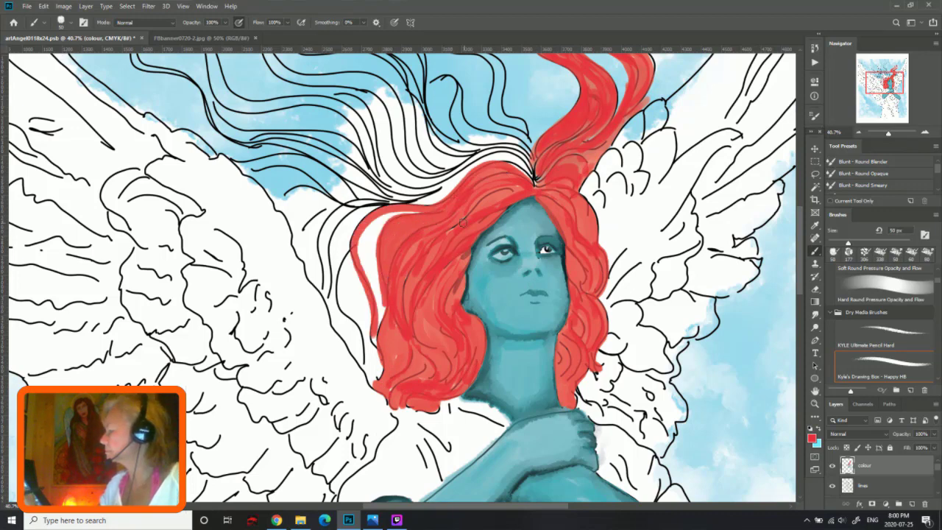
mouse_move(390, 315)
mouse_down()
mouse_move(371, 239)
mouse_move(368, 335)
mouse_up()
drag(359, 254, 375, 357)
mouse_move(536, 158)
mouse_down()
mouse_move(512, 186)
mouse_move(403, 206)
mouse_move(329, 331)
mouse_move(379, 386)
mouse_move(343, 280)
mouse_move(360, 335)
mouse_up()
Step: Make the lower-left and central hair solidly red and touch up near the face edge
drag(335, 287, 368, 368)
drag(379, 335, 394, 390)
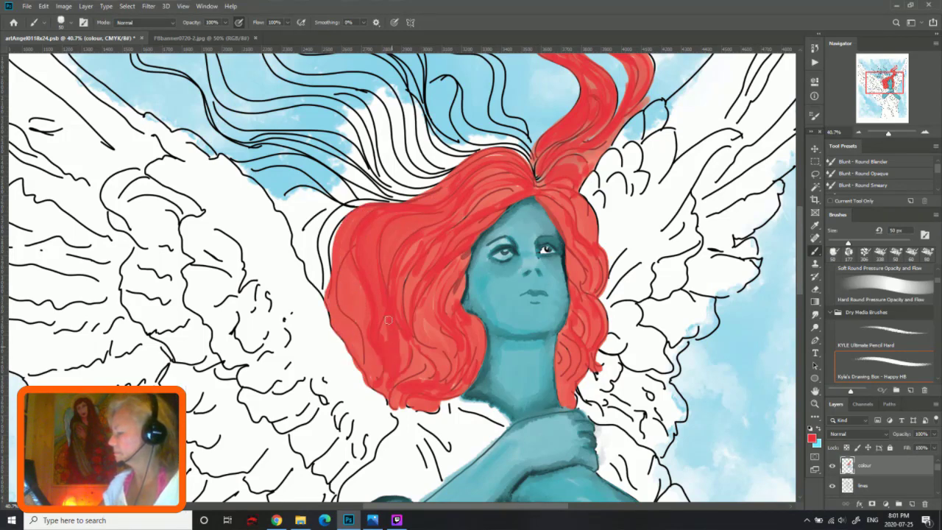
mouse_move(383, 317)
mouse_down()
mouse_move(449, 359)
mouse_move(435, 265)
mouse_up()
drag(423, 298, 460, 375)
mouse_move(442, 276)
mouse_down()
mouse_move(464, 317)
mouse_move(449, 354)
mouse_move(471, 324)
mouse_move(456, 387)
mouse_move(390, 408)
mouse_up()
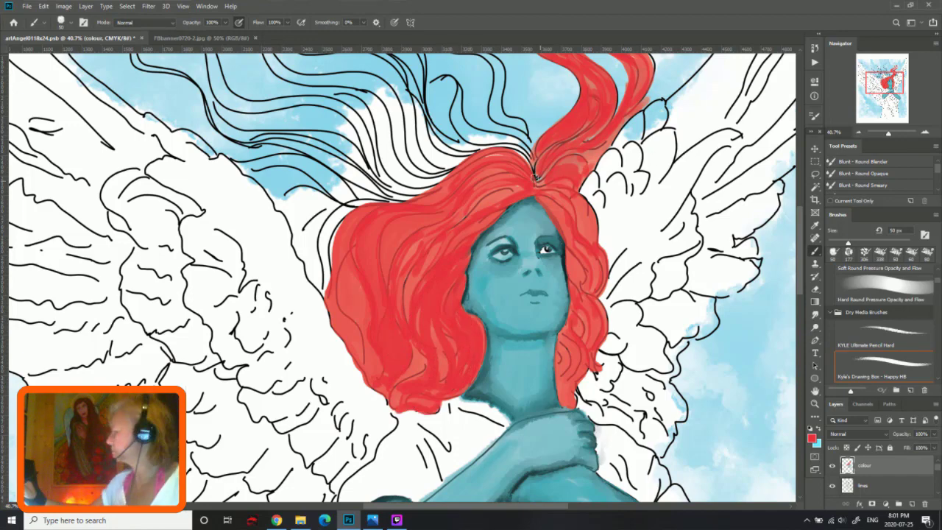
drag(537, 181, 427, 122)
drag(616, 159, 627, 354)
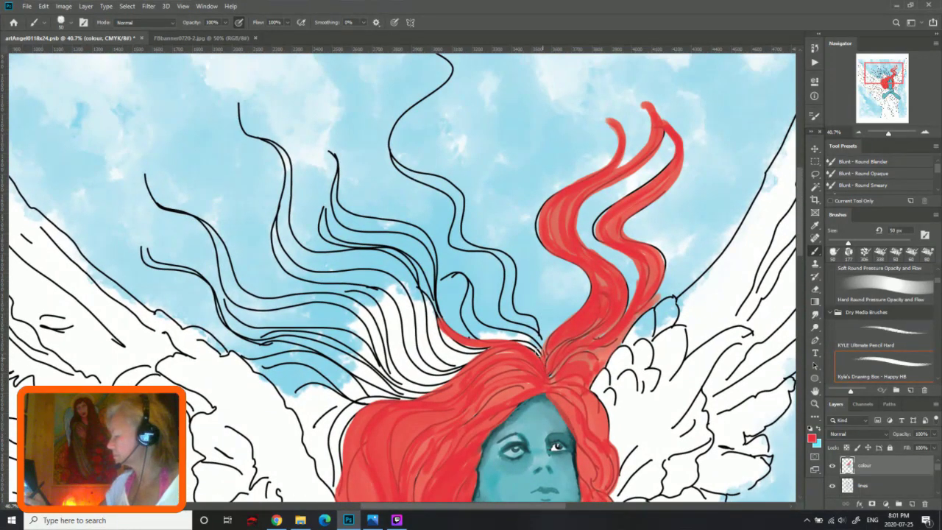
Step: Paint and widen red strands along the upper-left and lower-left hair outlines
drag(482, 335, 522, 343)
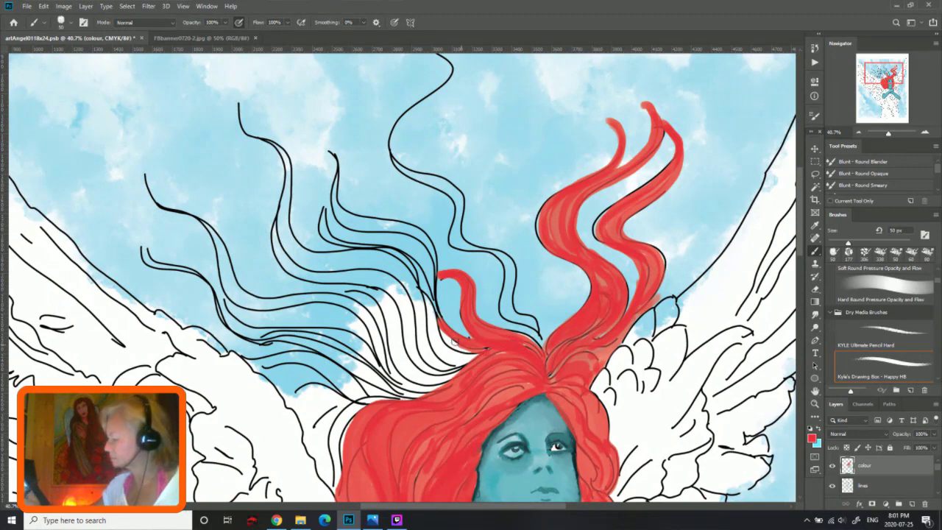
mouse_move(455, 341)
mouse_down()
mouse_move(342, 210)
mouse_move(312, 131)
mouse_move(324, 141)
mouse_move(300, 129)
mouse_up()
mouse_move(434, 313)
mouse_down()
mouse_move(364, 220)
mouse_move(430, 261)
mouse_up()
mouse_move(482, 357)
mouse_down()
mouse_move(324, 232)
mouse_move(278, 121)
mouse_move(421, 272)
mouse_move(331, 225)
mouse_up()
mouse_move(368, 257)
mouse_down()
mouse_move(442, 372)
mouse_move(276, 221)
mouse_move(236, 104)
mouse_up()
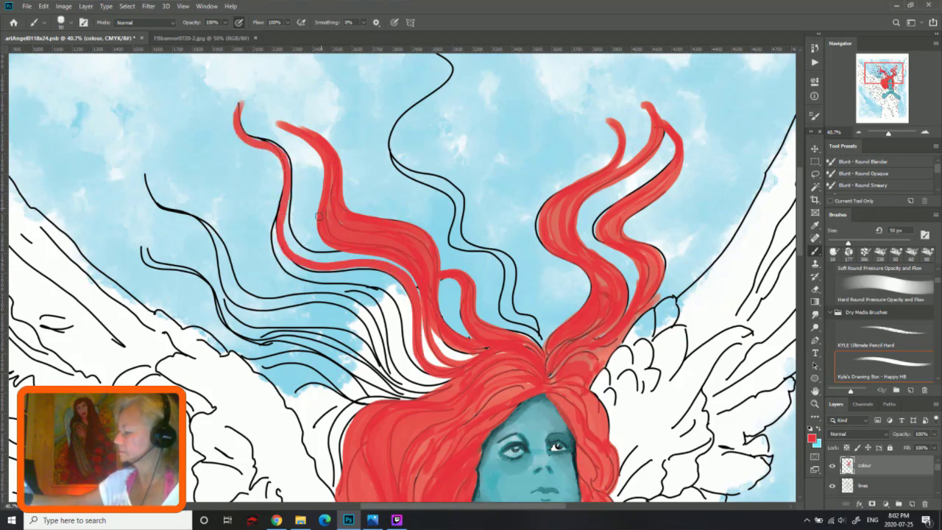
mouse_move(318, 216)
mouse_down()
mouse_move(379, 257)
mouse_move(449, 365)
mouse_move(478, 342)
mouse_move(284, 232)
mouse_up()
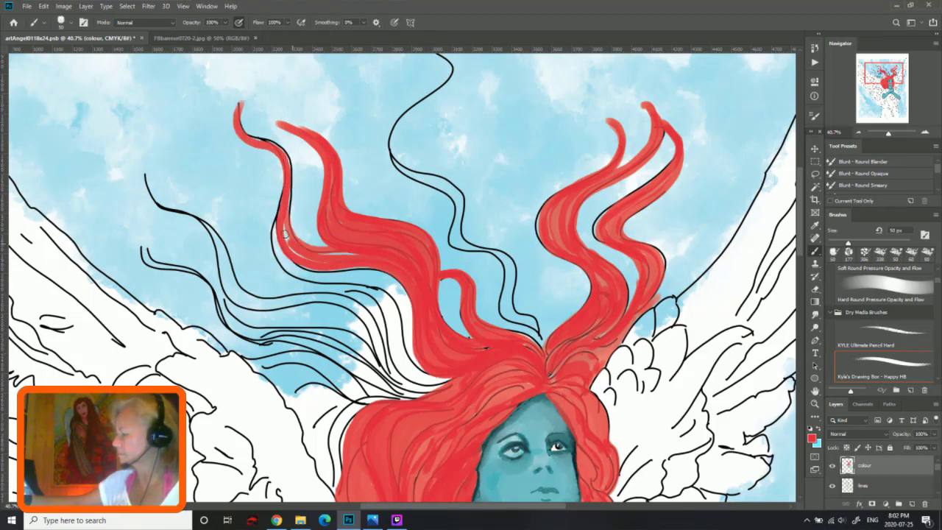
mouse_move(285, 180)
mouse_down()
mouse_move(291, 206)
mouse_move(397, 360)
mouse_move(313, 271)
mouse_move(425, 371)
mouse_up()
drag(425, 371, 307, 274)
Step: Cover the central strand lines in red and add a new strand down from the top
drag(384, 292, 409, 331)
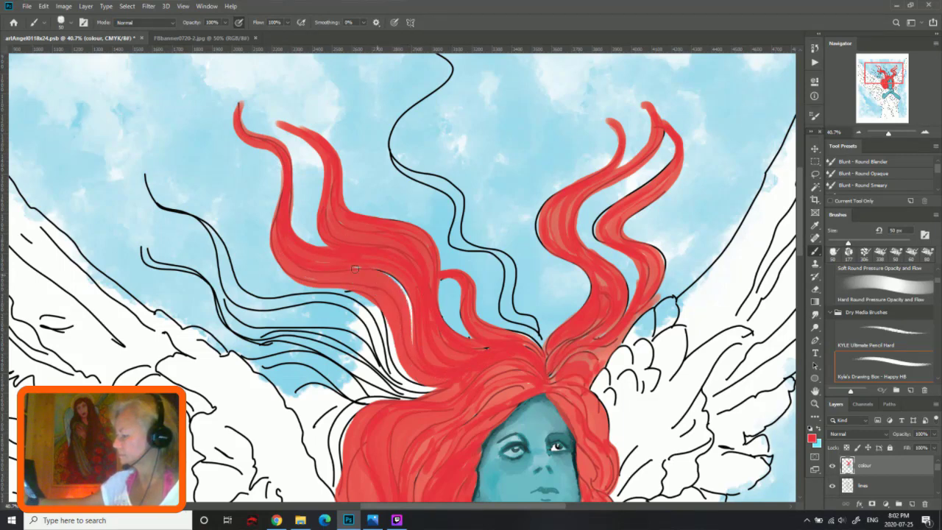
drag(404, 279, 442, 364)
mouse_move(508, 328)
mouse_down()
mouse_move(551, 383)
mouse_move(390, 142)
mouse_up()
mouse_move(449, 83)
mouse_down()
mouse_move(420, 168)
mouse_move(545, 331)
mouse_move(502, 257)
mouse_move(449, 213)
mouse_move(393, 125)
mouse_move(449, 81)
mouse_move(414, 114)
mouse_up()
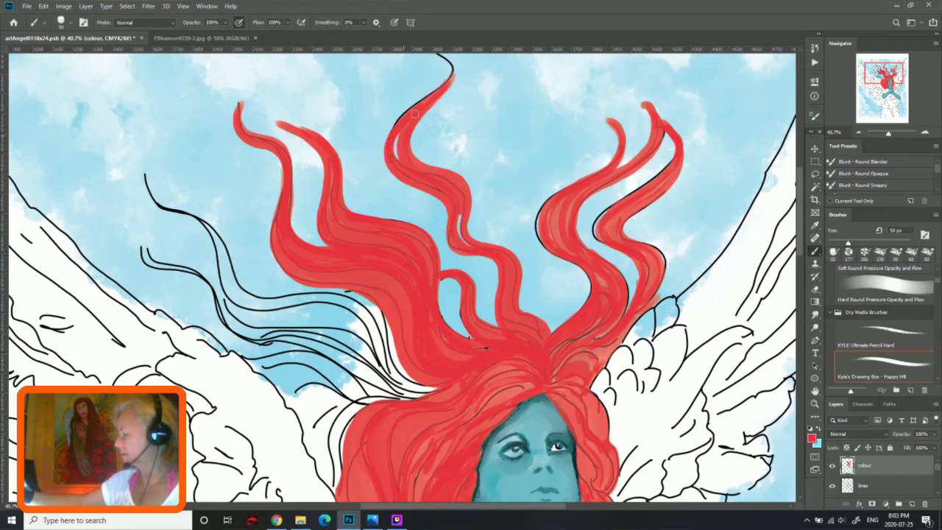
mouse_move(456, 224)
mouse_down()
mouse_move(501, 272)
mouse_move(504, 325)
mouse_up()
drag(474, 256, 489, 316)
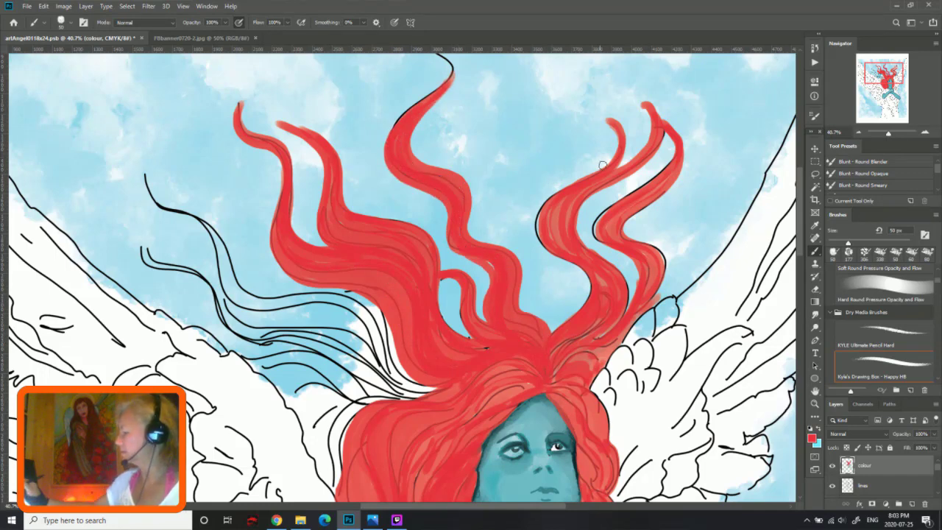
mouse_move(537, 190)
mouse_down()
mouse_move(565, 261)
mouse_move(555, 333)
mouse_up()
Step: Fill the right hair lock red, covering its remaining lines
mouse_move(663, 168)
mouse_down()
mouse_move(596, 226)
mouse_move(634, 333)
mouse_up()
drag(634, 332, 630, 256)
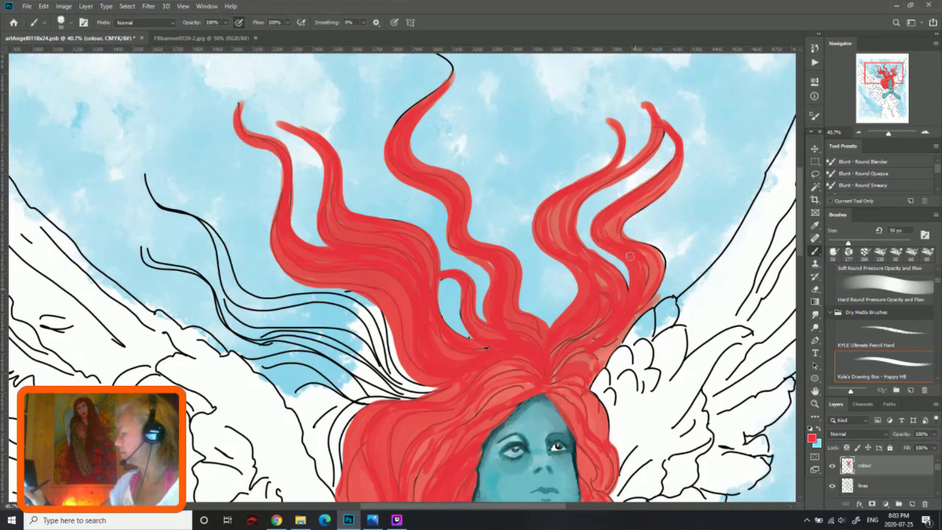
mouse_move(440, 277)
mouse_down()
mouse_move(468, 335)
mouse_move(486, 324)
mouse_up()
drag(532, 220, 578, 327)
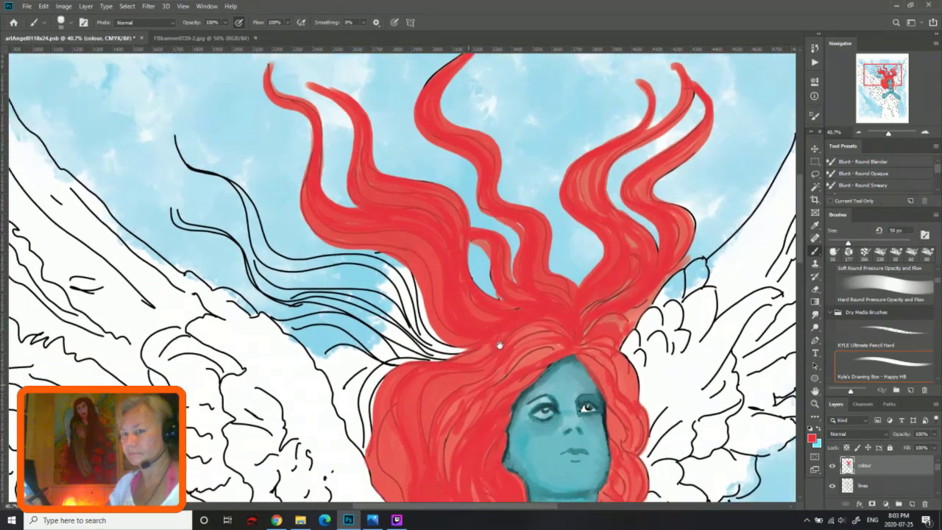
Step: Paint the left hair strand red out to its tip and along its lower edge
drag(464, 388, 527, 348)
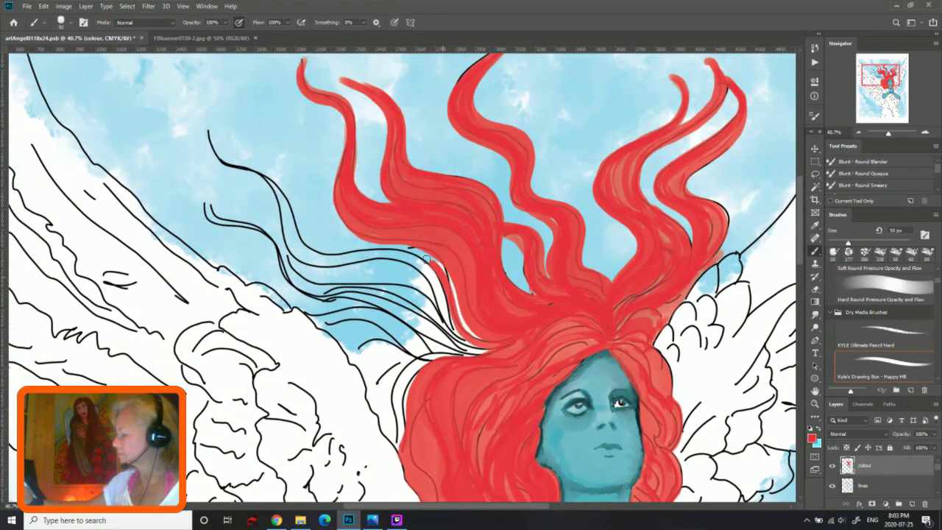
mouse_move(450, 282)
mouse_down()
mouse_move(489, 353)
mouse_move(273, 188)
mouse_move(204, 107)
mouse_up()
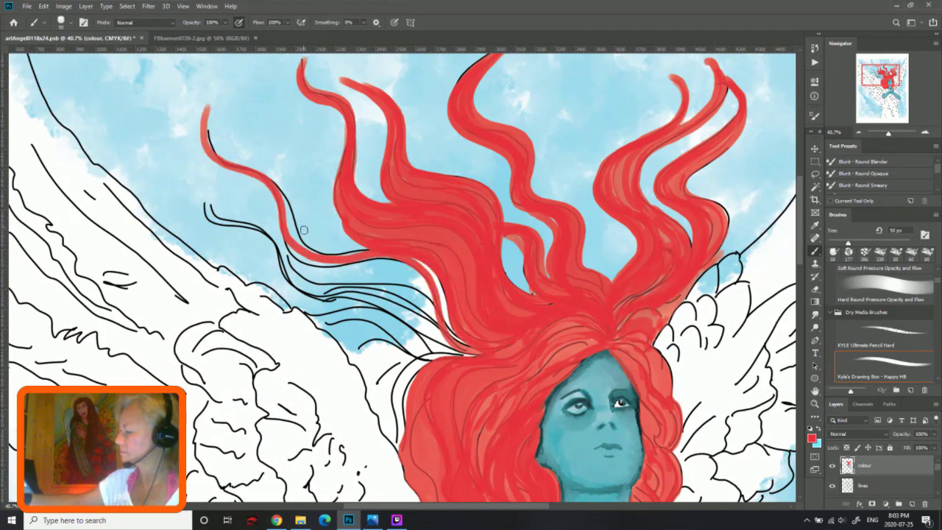
mouse_move(284, 195)
mouse_down()
mouse_move(442, 285)
mouse_move(471, 350)
mouse_up()
drag(346, 250, 204, 99)
drag(291, 224, 442, 324)
mouse_move(430, 287)
mouse_down()
mouse_move(375, 257)
mouse_move(441, 346)
mouse_move(284, 246)
mouse_up()
drag(279, 224, 371, 280)
mouse_move(305, 265)
mouse_down()
mouse_move(479, 353)
mouse_move(442, 316)
mouse_up()
Step: Fill the lower-left strand and the white gap at the hair's left edge with red
drag(209, 198, 442, 361)
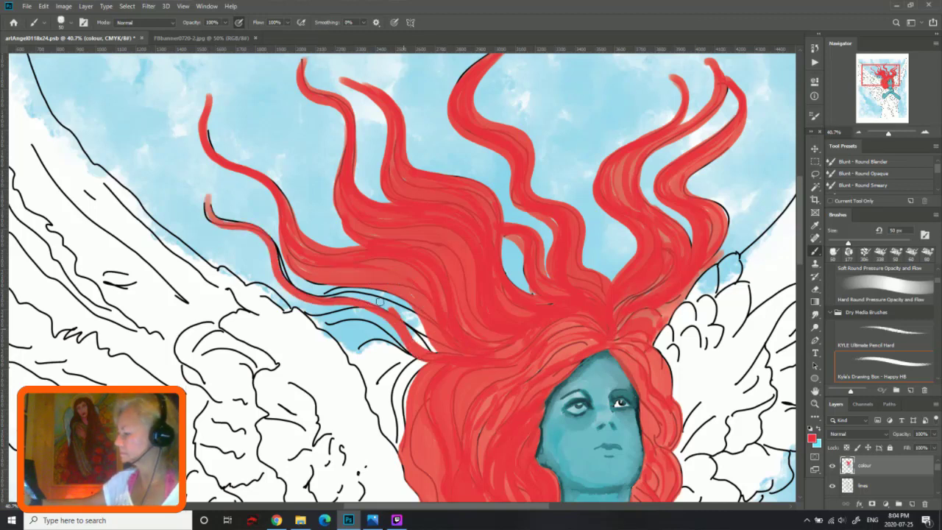
drag(390, 310, 279, 254)
mouse_move(210, 198)
mouse_down()
mouse_move(416, 340)
mouse_move(364, 294)
mouse_up()
mouse_move(278, 280)
mouse_down()
mouse_move(408, 353)
mouse_move(376, 317)
mouse_up()
mouse_move(423, 368)
mouse_down()
mouse_move(313, 312)
mouse_move(390, 339)
mouse_move(369, 390)
mouse_move(397, 445)
mouse_move(342, 340)
mouse_up()
mouse_move(339, 333)
mouse_down()
mouse_move(410, 357)
mouse_move(379, 370)
mouse_move(401, 441)
mouse_move(411, 371)
mouse_move(392, 419)
mouse_move(407, 372)
mouse_up()
mouse_move(401, 450)
mouse_down()
mouse_move(381, 371)
mouse_move(366, 354)
mouse_up()
mouse_move(371, 408)
mouse_down()
mouse_move(369, 362)
mouse_move(406, 460)
mouse_up()
drag(441, 379, 446, 427)
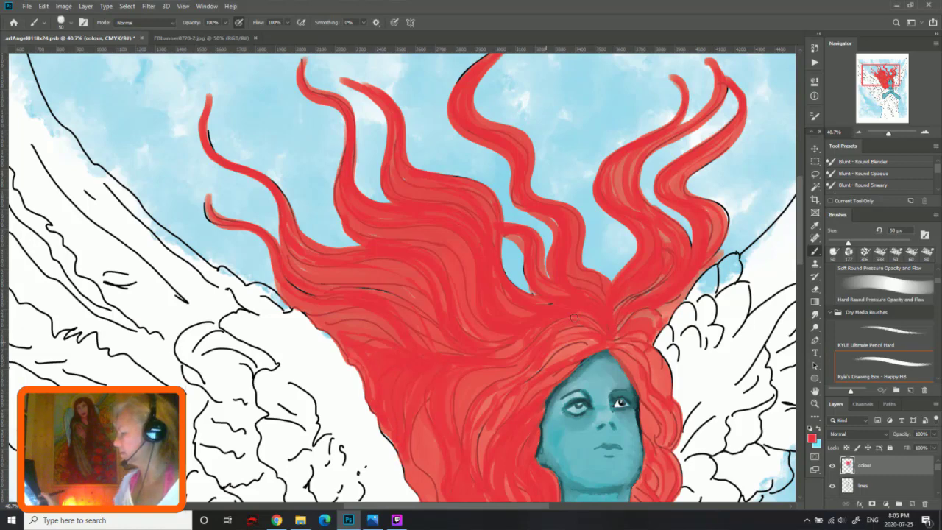
Step: Fill the blue gap between the right strands and paint the top strand's tip red
drag(620, 328, 682, 344)
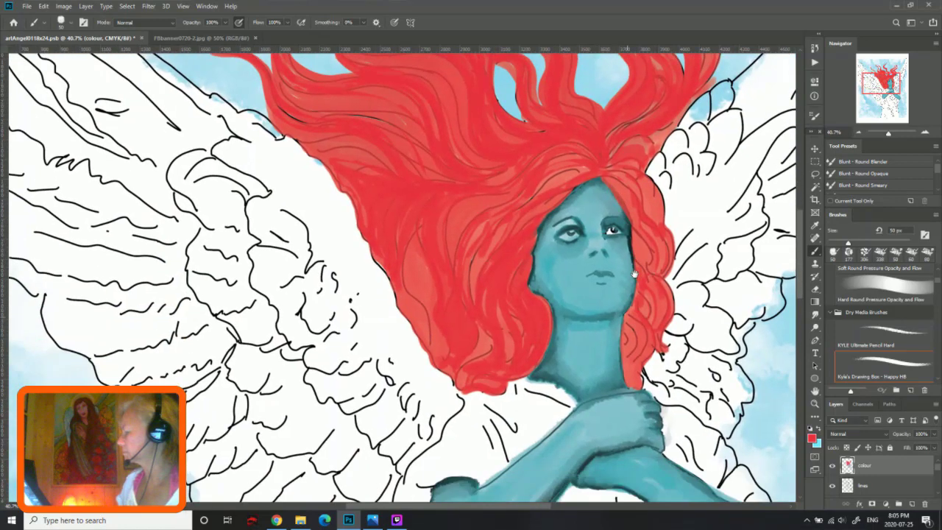
key(alt+Tab)
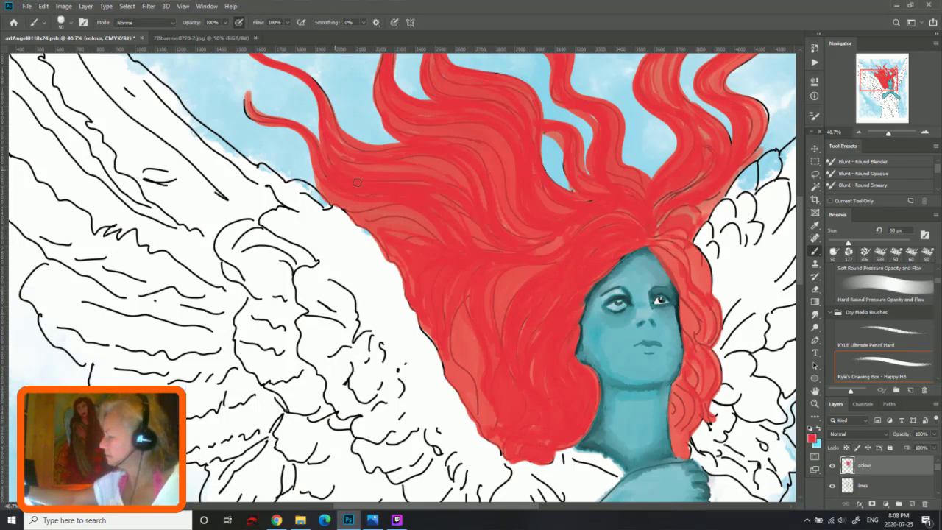
mouse_move(546, 137)
mouse_down()
mouse_move(561, 137)
mouse_move(669, 234)
mouse_move(758, 151)
mouse_move(685, 258)
mouse_move(712, 103)
mouse_move(687, 159)
mouse_up()
drag(503, 177, 516, 228)
mouse_move(471, 142)
mouse_down()
mouse_move(452, 112)
mouse_move(423, 176)
mouse_up()
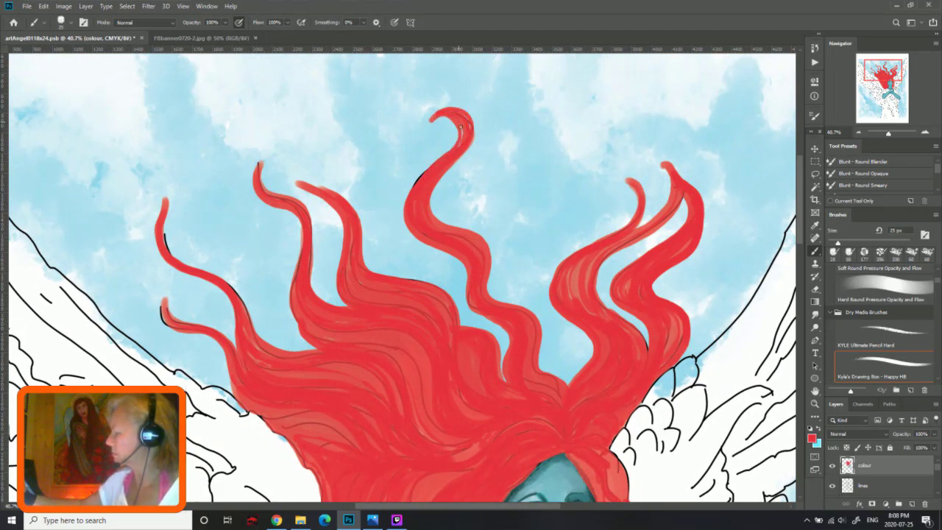
Step: With a 25 px brush, fill the top curl and extend the right strand tips in red
drag(447, 112, 406, 224)
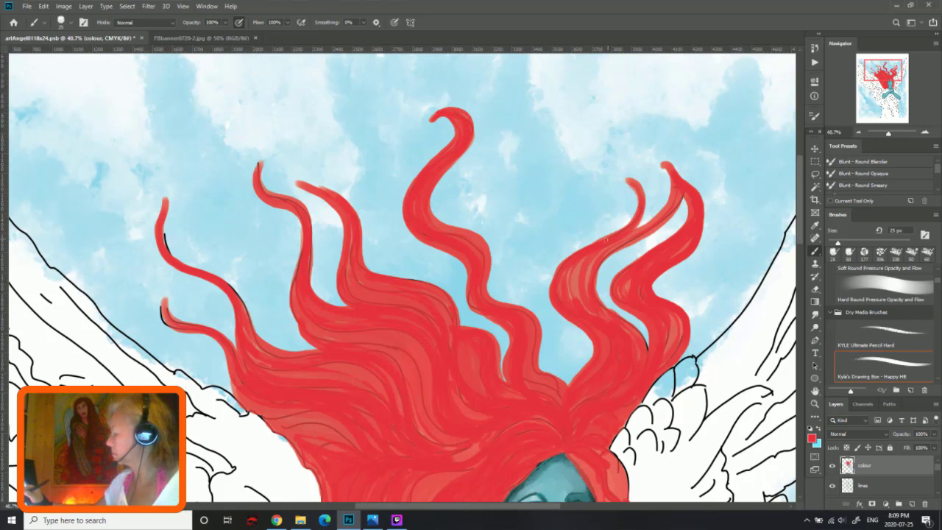
mouse_move(633, 185)
mouse_down()
mouse_move(622, 213)
mouse_move(634, 206)
mouse_up()
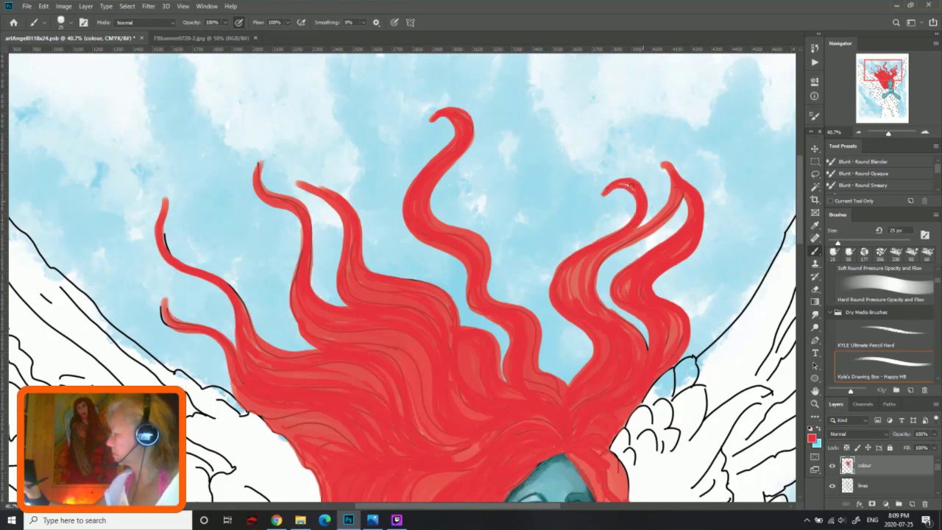
drag(667, 178, 669, 190)
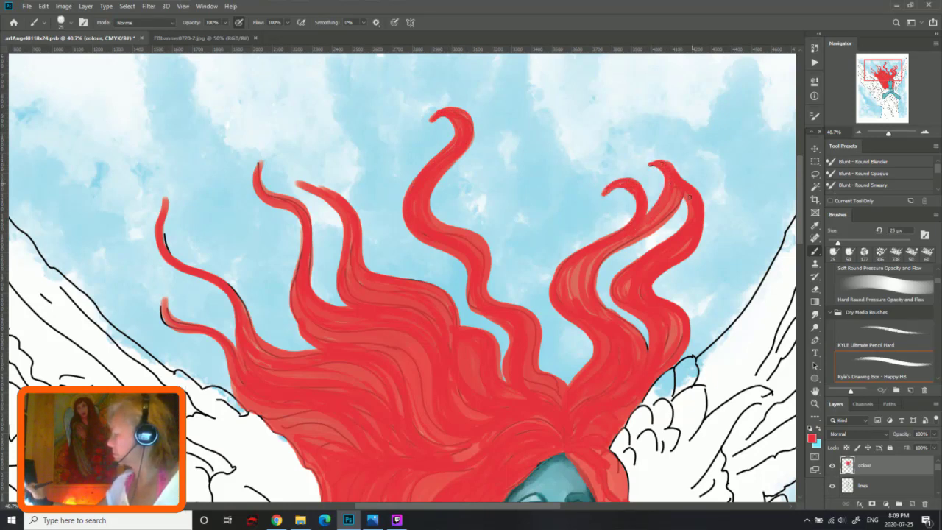
drag(626, 242, 605, 299)
drag(602, 263, 641, 338)
mouse_move(686, 197)
mouse_down()
mouse_move(627, 309)
mouse_move(646, 345)
mouse_move(612, 295)
mouse_up()
drag(684, 215, 617, 298)
mouse_move(293, 150)
mouse_down()
mouse_move(342, 242)
mouse_move(343, 294)
mouse_up()
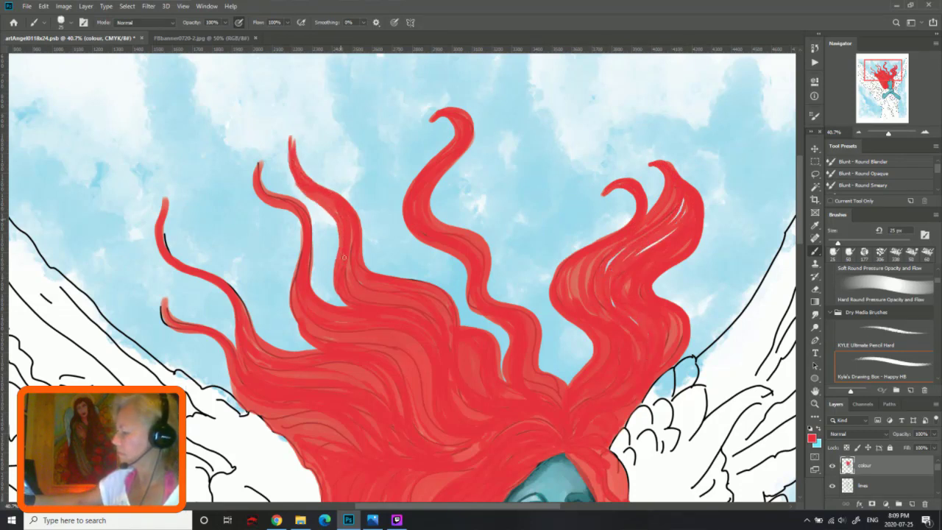
Step: Fill the middle-left strands and lengthen and thicken the leftmost red strand
mouse_move(309, 213)
mouse_down()
mouse_move(343, 306)
mouse_move(261, 143)
mouse_move(300, 278)
mouse_move(301, 333)
mouse_up()
drag(290, 262, 293, 324)
drag(243, 289, 318, 348)
drag(158, 184, 235, 285)
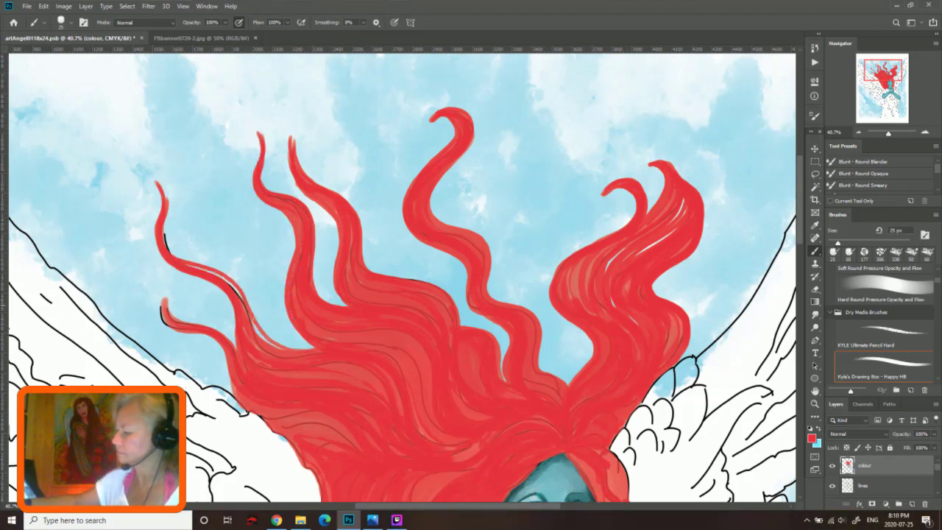
drag(169, 247, 315, 346)
drag(166, 211, 173, 250)
mouse_move(149, 172)
mouse_down()
mouse_move(165, 242)
mouse_move(309, 345)
mouse_up()
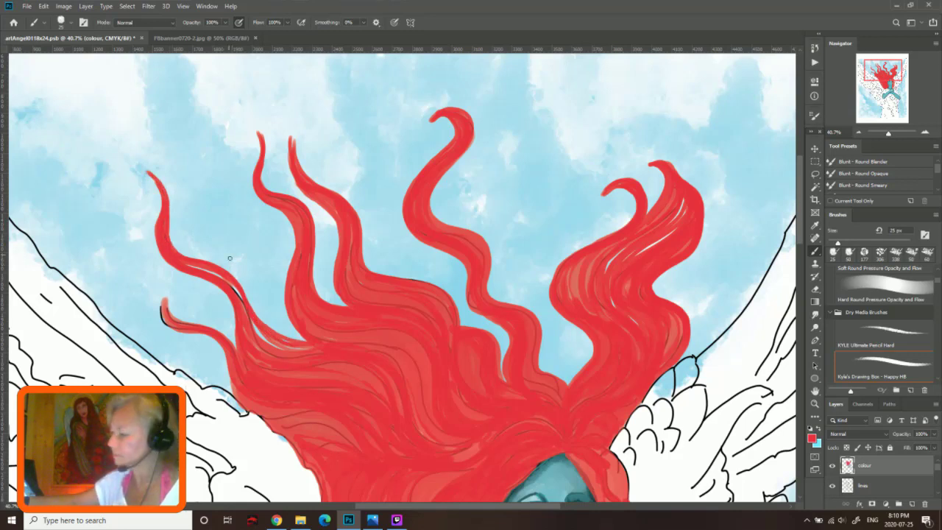
drag(185, 262, 308, 349)
Step: Add a thin red curl at the far left and fill out a central strand
drag(242, 337, 225, 363)
drag(166, 279, 221, 379)
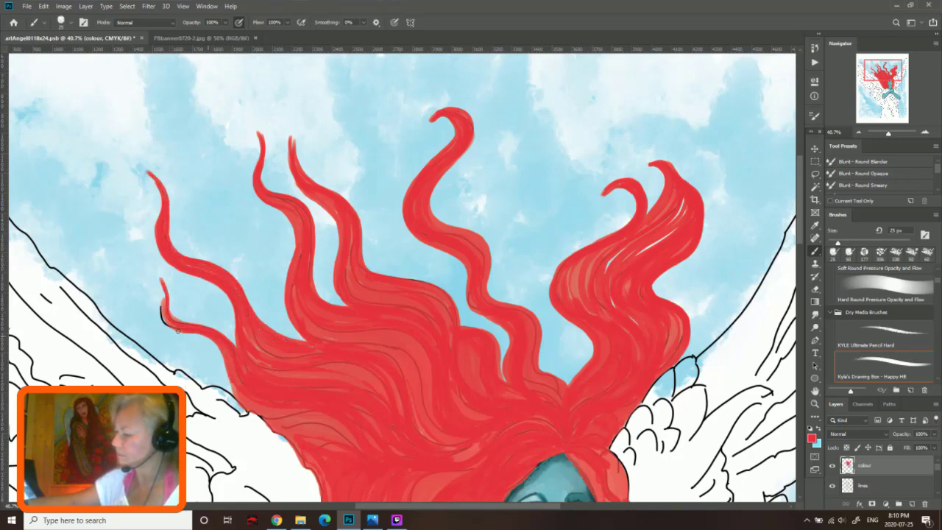
mouse_move(151, 263)
mouse_down()
mouse_move(164, 300)
mouse_move(151, 265)
mouse_up()
drag(168, 309, 235, 346)
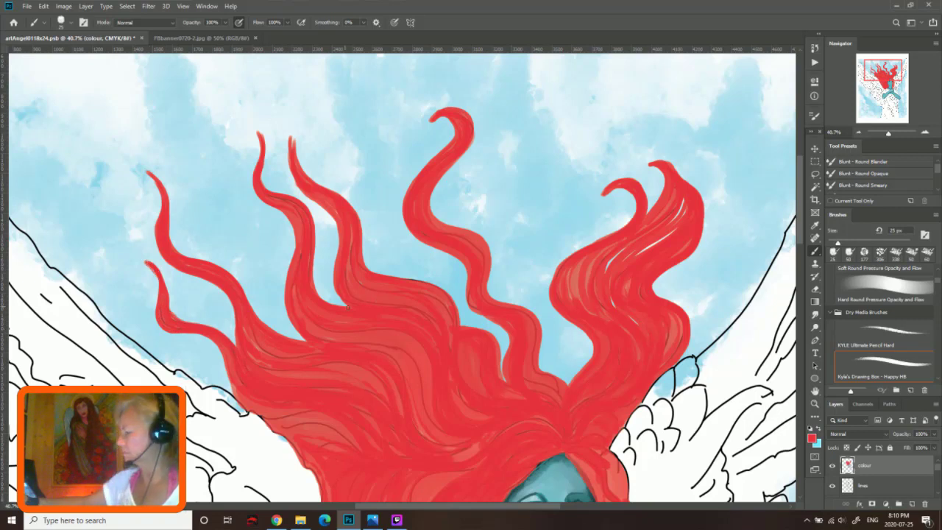
drag(346, 309, 335, 213)
mouse_move(294, 173)
mouse_down()
mouse_move(335, 239)
mouse_move(333, 285)
mouse_up()
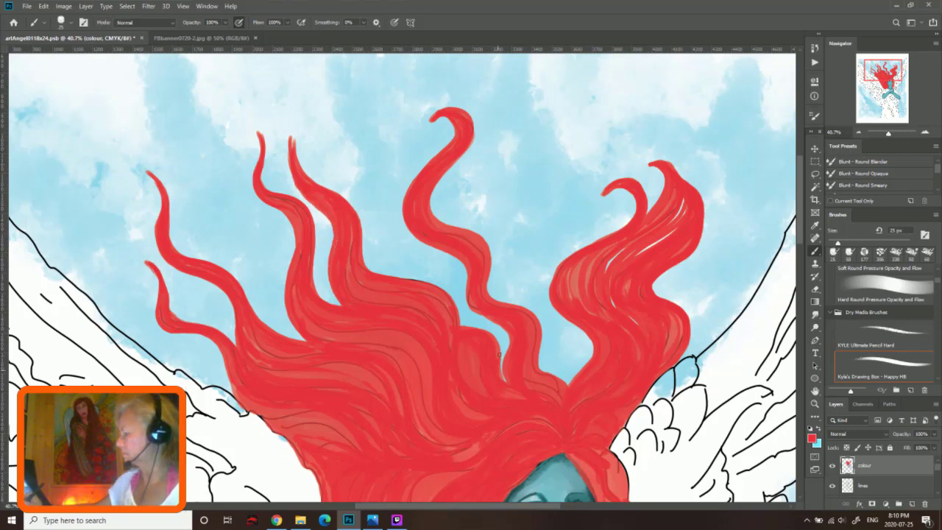
drag(499, 354, 443, 245)
drag(503, 349, 467, 300)
mouse_move(508, 386)
mouse_down()
mouse_move(495, 321)
mouse_move(457, 314)
mouse_move(426, 241)
mouse_up()
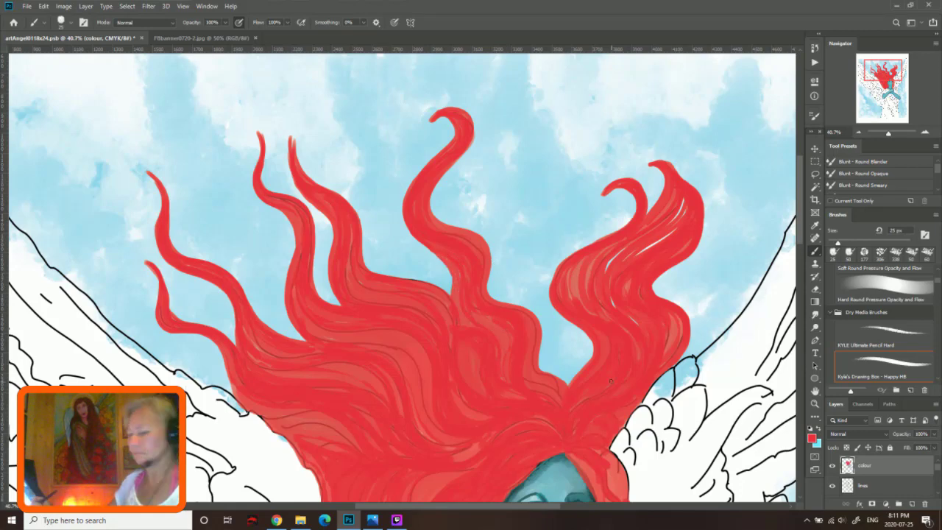
Step: Choose a dark red paint colour and paint a first strand down the hair
scroll(618, 380, down, 5)
click(812, 438)
click(726, 250)
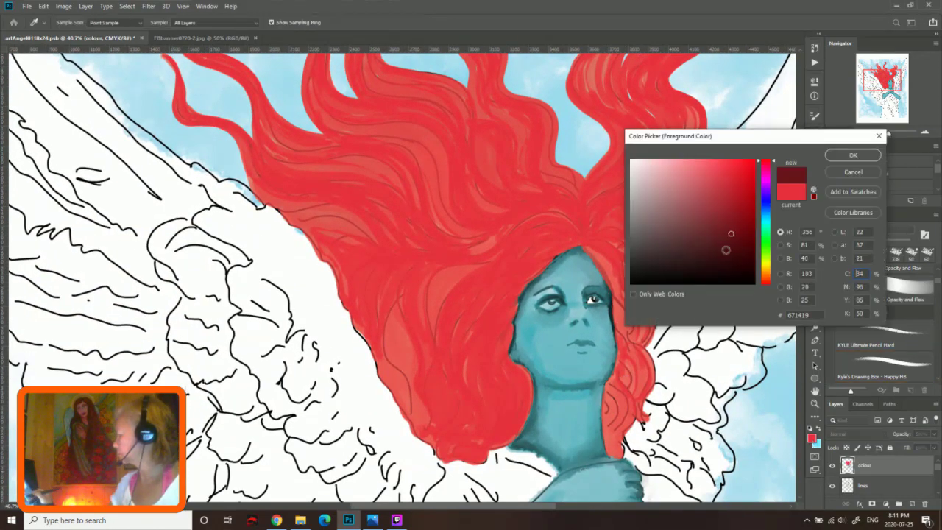
click(861, 156)
mouse_move(580, 233)
mouse_down()
mouse_move(525, 215)
mouse_move(423, 328)
mouse_move(426, 440)
mouse_move(537, 225)
mouse_move(435, 343)
mouse_move(427, 442)
mouse_move(524, 245)
mouse_move(435, 458)
mouse_move(518, 274)
mouse_move(473, 383)
mouse_move(455, 460)
mouse_up()
Step: Darken the hair along the face's left edge with dark red strand lines
mouse_move(552, 259)
mouse_down()
mouse_move(489, 323)
mouse_move(551, 258)
mouse_up()
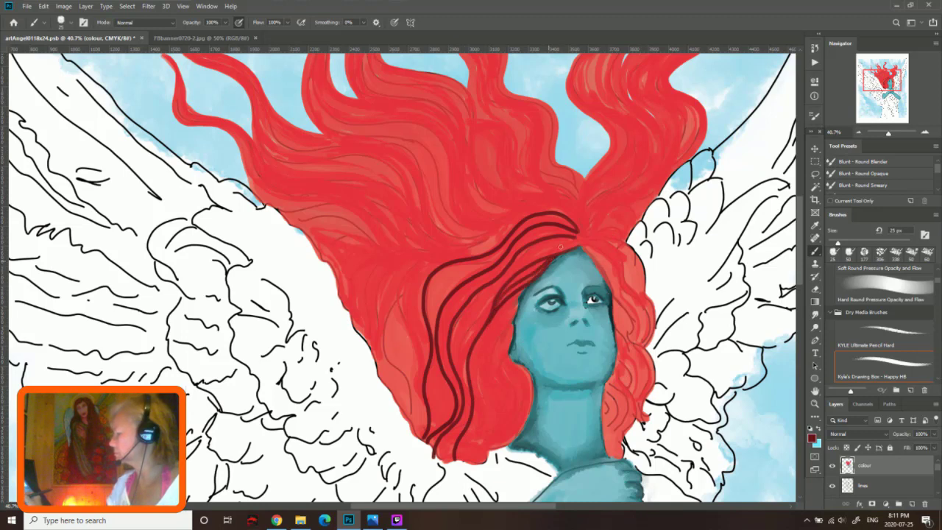
drag(492, 325, 458, 451)
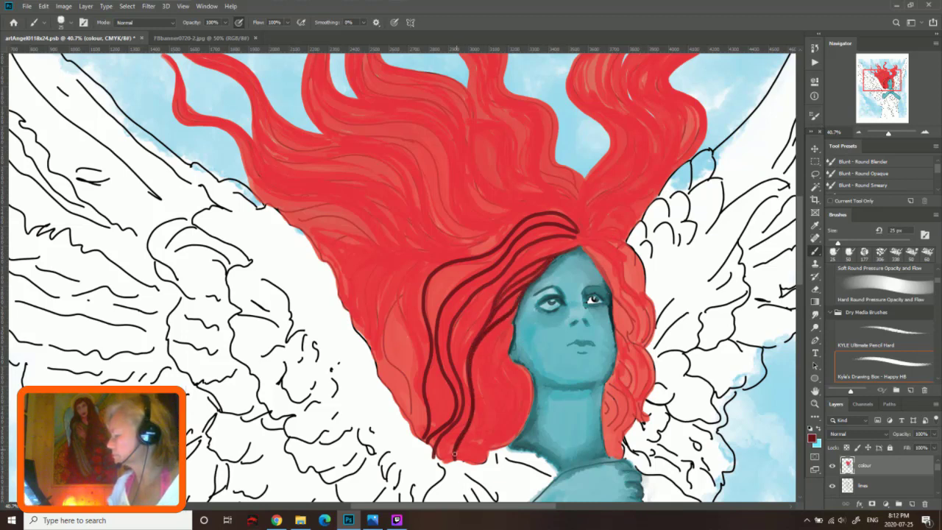
drag(498, 344, 489, 453)
drag(515, 321, 496, 432)
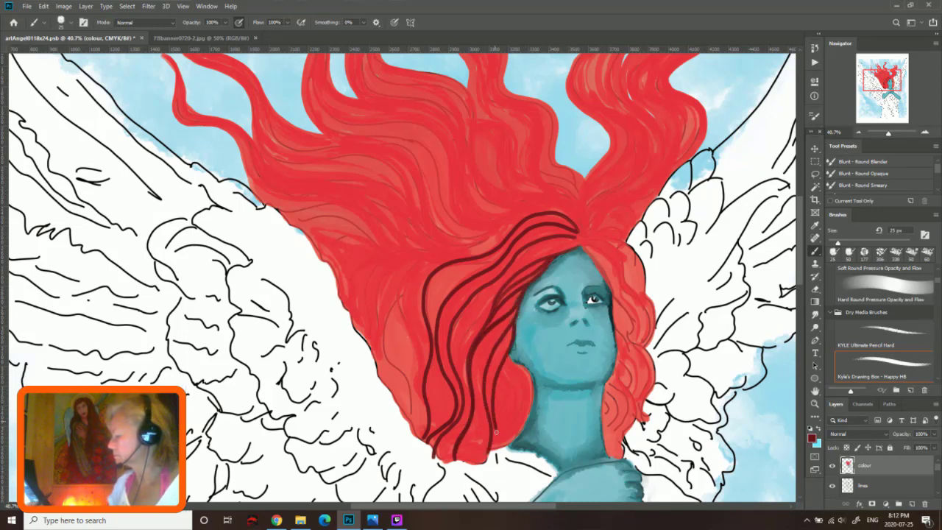
drag(518, 366, 518, 436)
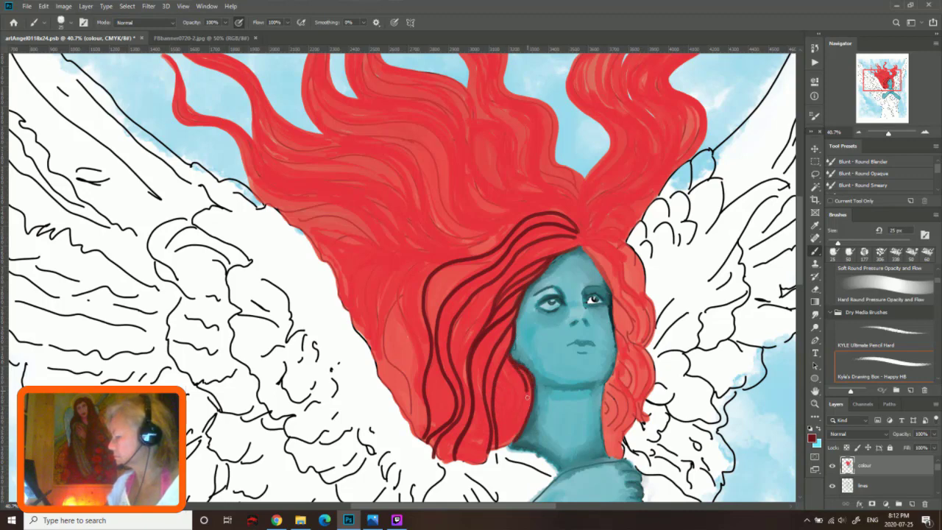
drag(527, 396, 508, 446)
mouse_move(500, 374)
mouse_down()
mouse_move(505, 449)
mouse_move(512, 436)
mouse_up()
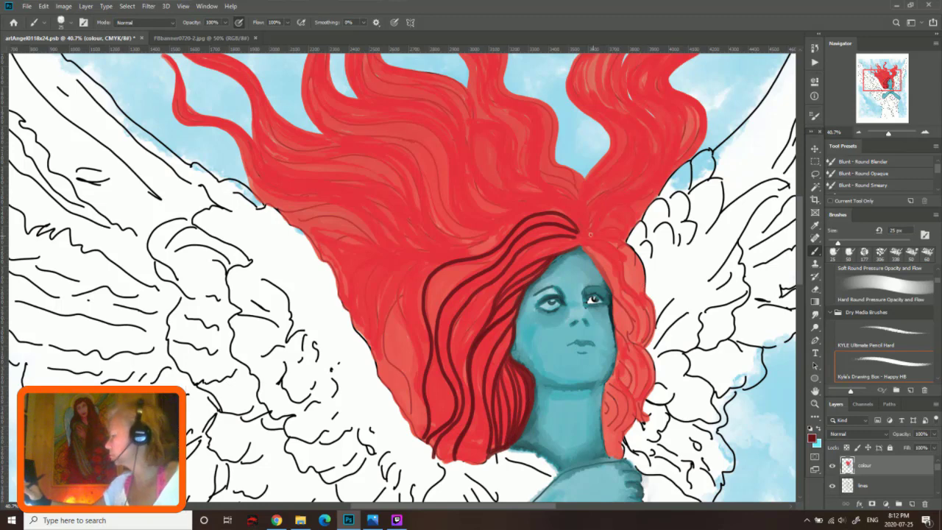
Step: Paint dark red strands in the hair right of the face and beside the neck
mouse_move(583, 245)
mouse_down()
mouse_move(632, 339)
mouse_move(631, 286)
mouse_move(648, 344)
mouse_up()
drag(616, 301, 639, 377)
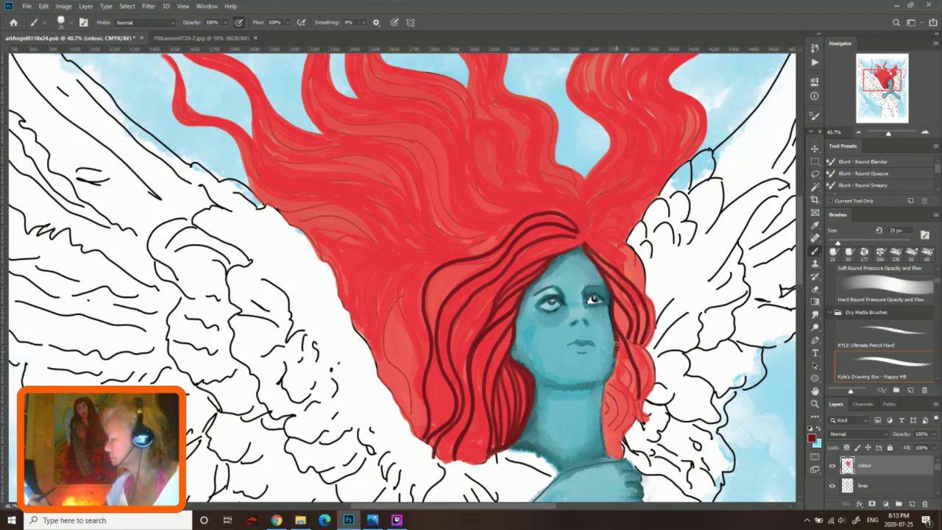
drag(602, 404, 605, 455)
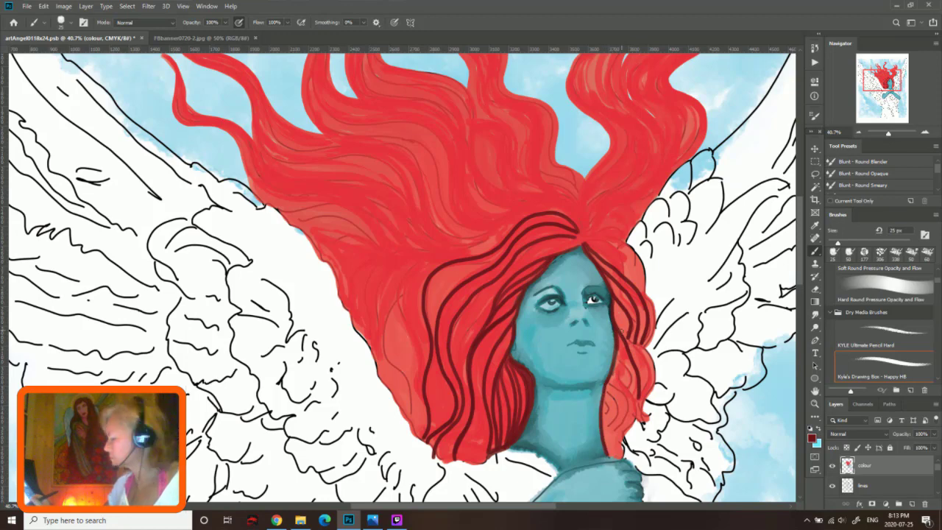
mouse_move(610, 393)
mouse_down()
mouse_move(603, 429)
mouse_move(612, 453)
mouse_up()
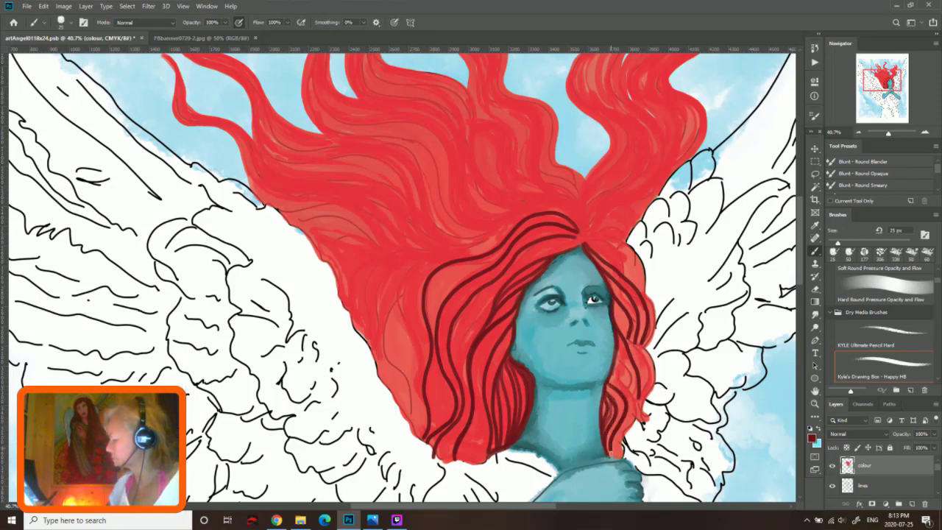
mouse_move(633, 366)
mouse_down()
mouse_move(636, 413)
mouse_move(620, 458)
mouse_move(614, 450)
mouse_up()
drag(621, 343, 637, 414)
drag(615, 303, 647, 368)
Step: Shrink the brush to 15 px and outline the right and top-right hair edges
key(bracketleft)
drag(638, 365, 648, 423)
drag(614, 305, 652, 409)
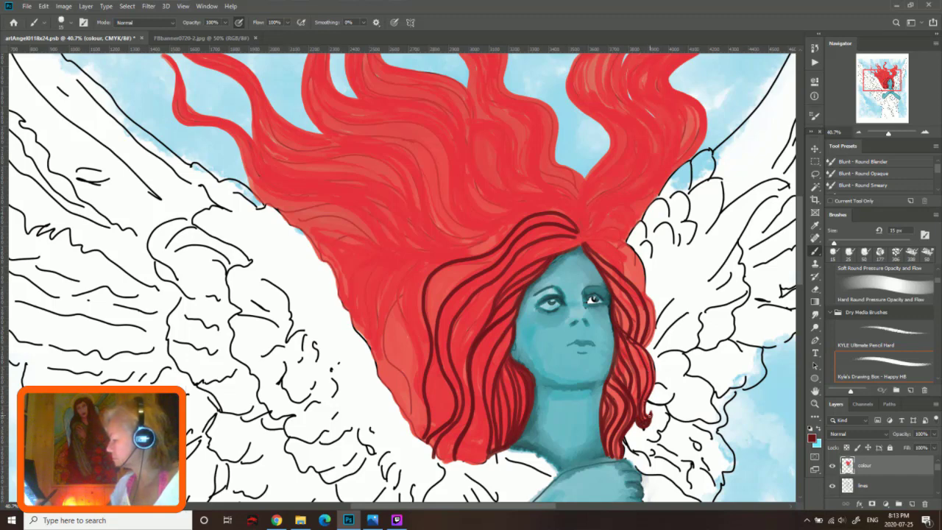
drag(644, 410, 642, 346)
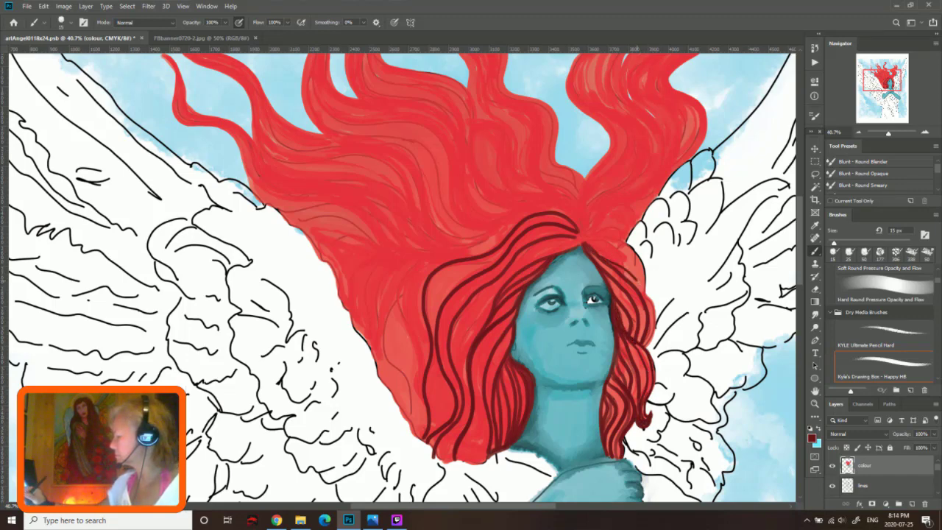
drag(589, 245, 655, 346)
mouse_move(575, 245)
mouse_down()
mouse_move(471, 385)
mouse_move(453, 460)
mouse_move(639, 257)
mouse_move(641, 281)
mouse_up()
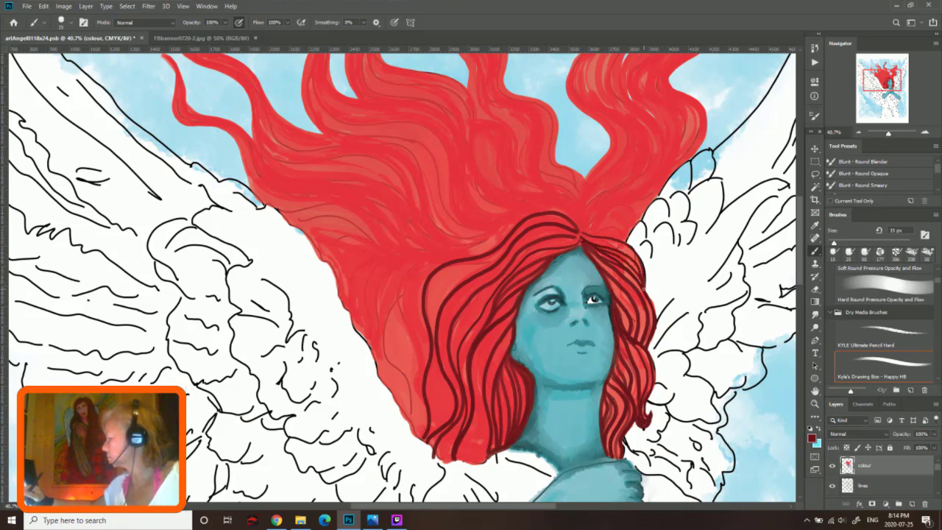
drag(625, 239, 642, 259)
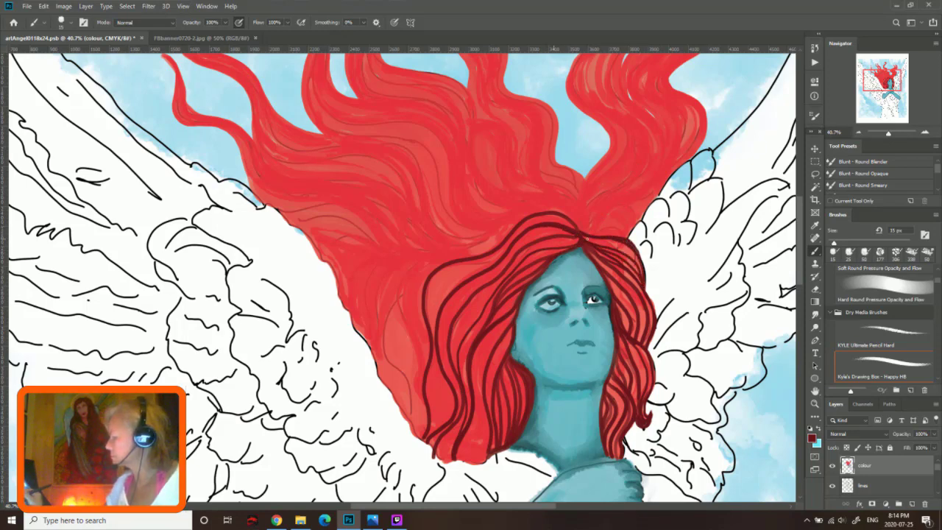
Step: Draw long dark red strand lines from the crown into the upper and left hair
mouse_move(581, 228)
mouse_down()
mouse_move(482, 237)
mouse_move(224, 69)
mouse_up()
drag(585, 221, 608, 79)
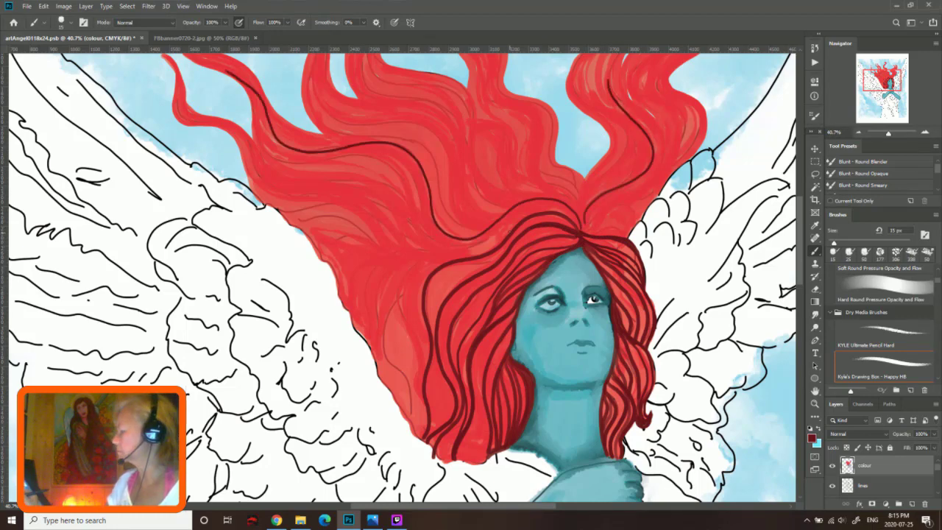
mouse_move(512, 229)
mouse_down()
mouse_move(424, 434)
mouse_move(440, 255)
mouse_move(412, 377)
mouse_up()
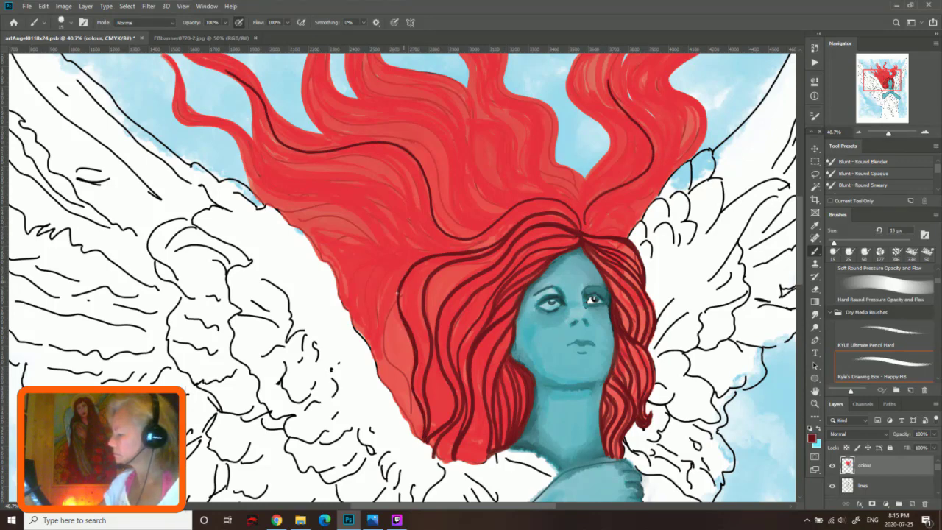
drag(398, 293, 413, 416)
drag(533, 214, 359, 326)
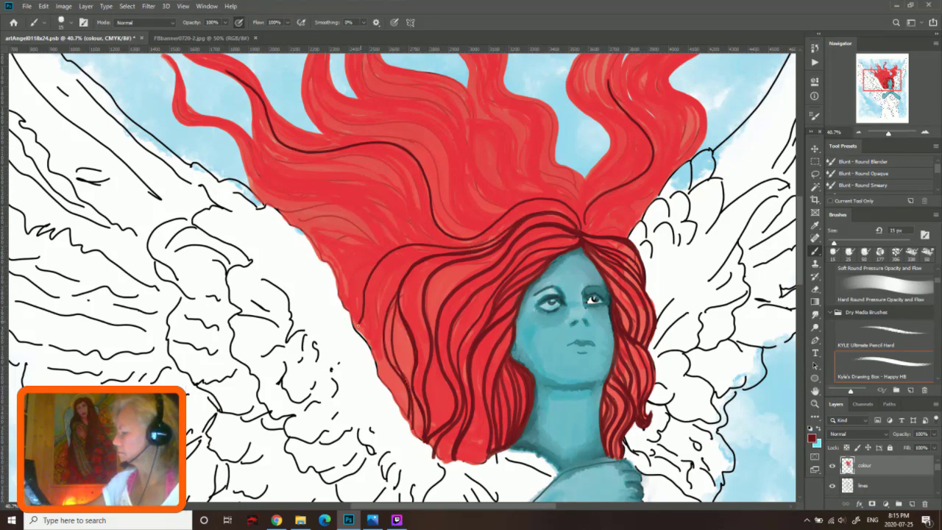
drag(417, 249, 365, 339)
mouse_move(439, 246)
mouse_down()
mouse_move(257, 152)
mouse_move(240, 177)
mouse_move(415, 243)
mouse_move(285, 215)
mouse_move(409, 245)
mouse_move(427, 209)
mouse_move(173, 106)
mouse_up()
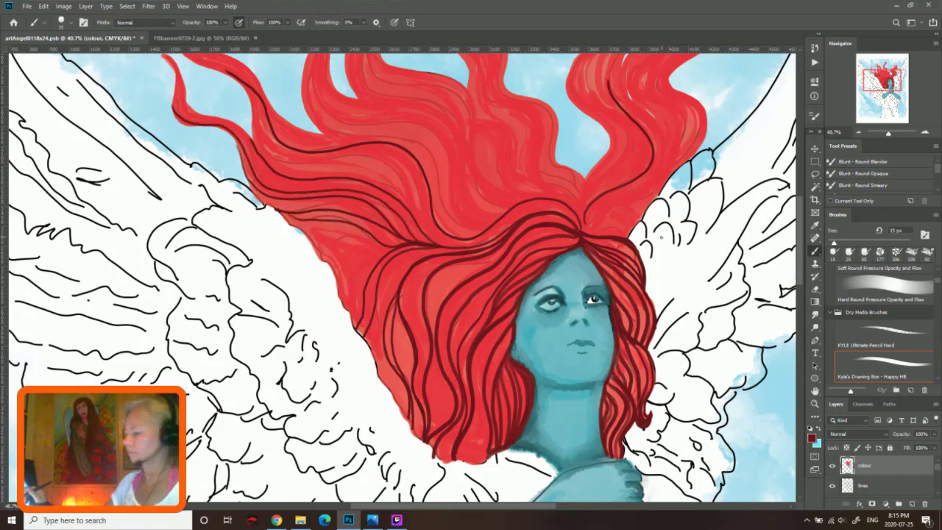
Step: Draw dark strand lines up the right hair lock
drag(681, 214, 638, 337)
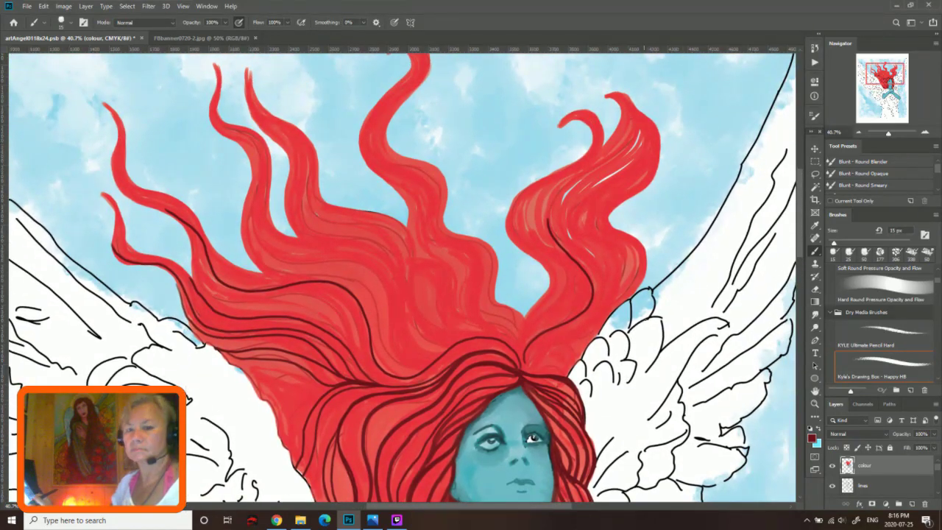
mouse_move(554, 337)
mouse_down()
mouse_move(633, 156)
mouse_move(627, 100)
mouse_up()
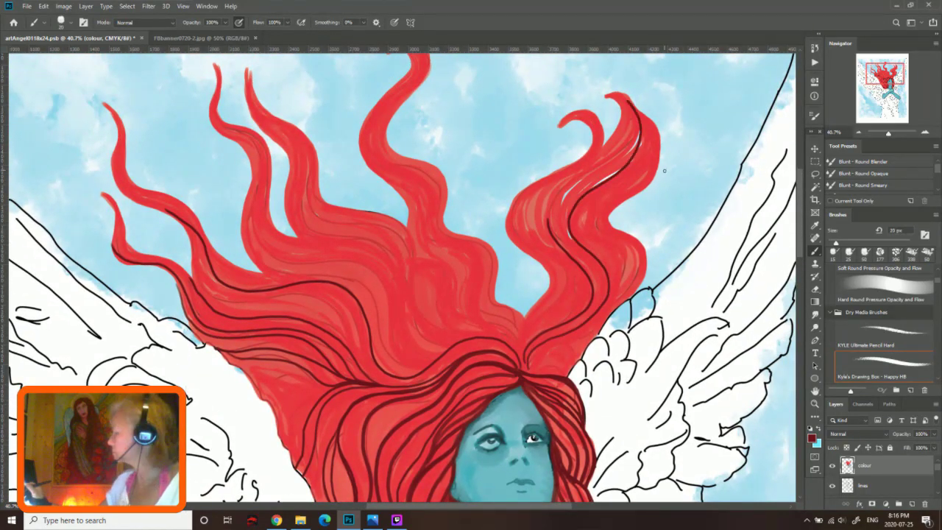
mouse_move(531, 362)
mouse_down()
mouse_move(611, 221)
mouse_move(647, 110)
mouse_up()
drag(607, 195, 640, 294)
mouse_move(526, 337)
mouse_down()
mouse_move(523, 295)
mouse_move(548, 169)
mouse_move(593, 139)
mouse_up()
Step: Add dark strands from the parting through the central locks and up the right curl
mouse_move(509, 329)
mouse_down()
mouse_move(480, 322)
mouse_move(309, 193)
mouse_move(302, 92)
mouse_up()
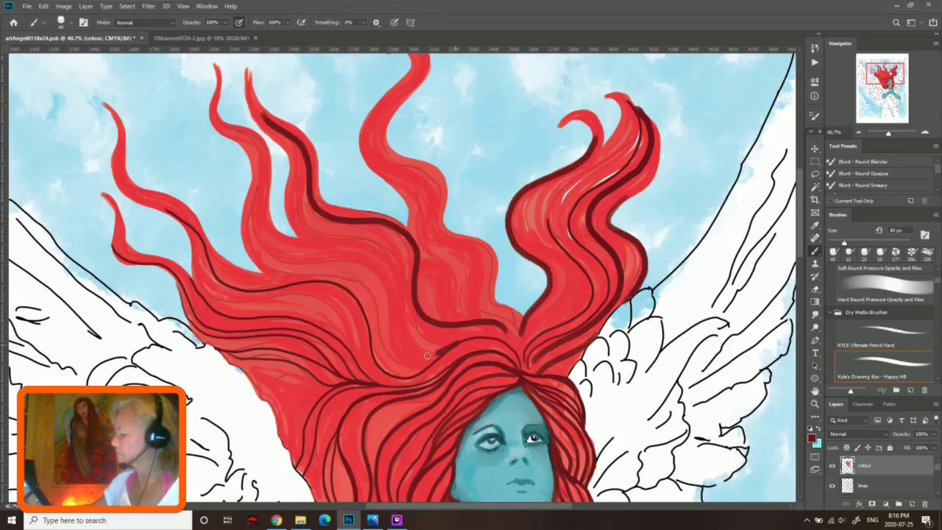
drag(438, 353, 247, 134)
mouse_move(493, 321)
mouse_down()
mouse_move(424, 227)
mouse_move(423, 69)
mouse_up()
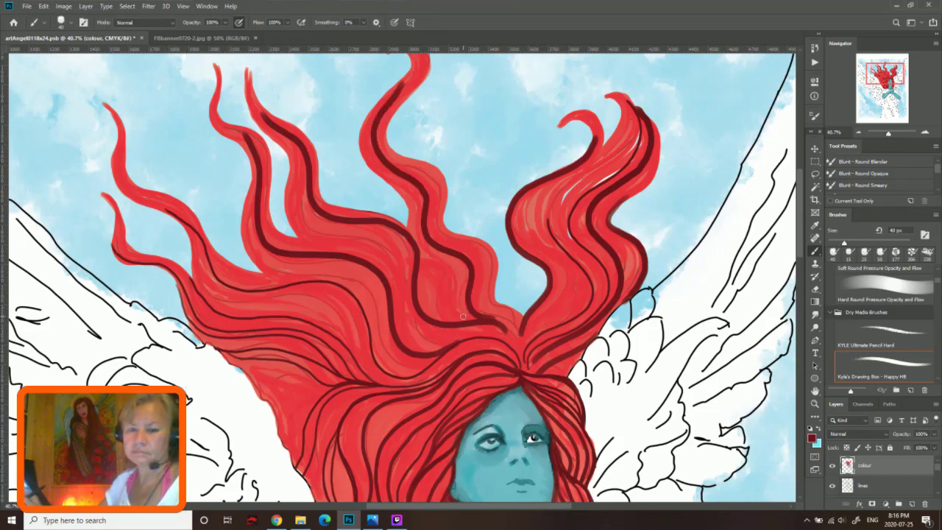
drag(520, 335, 383, 114)
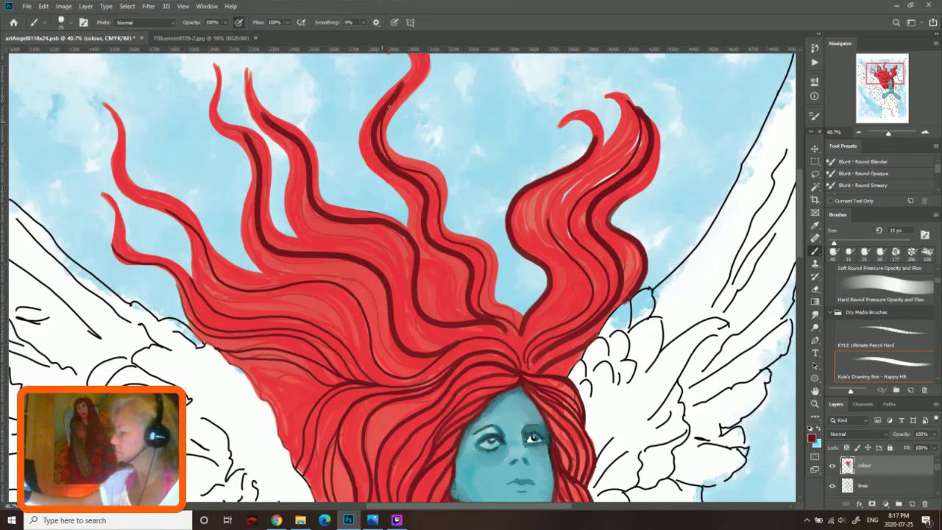
drag(524, 335, 585, 110)
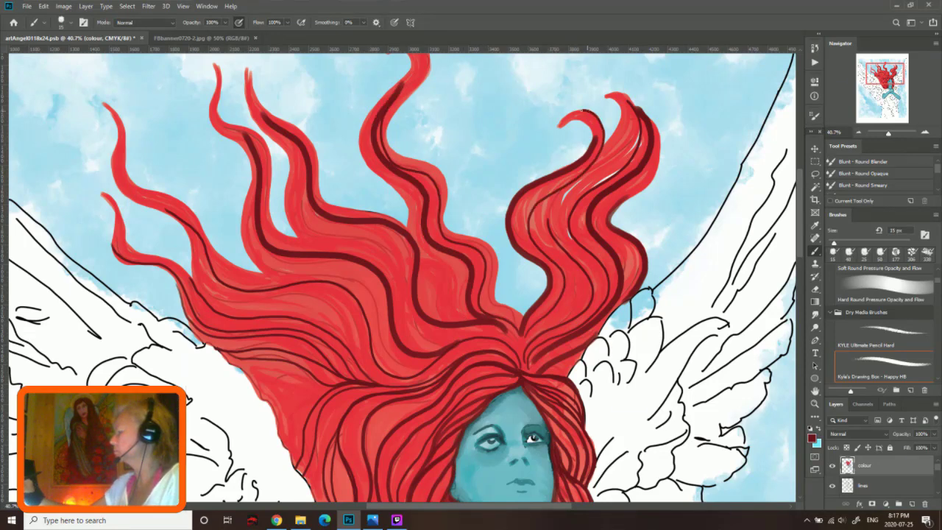
drag(528, 328, 612, 96)
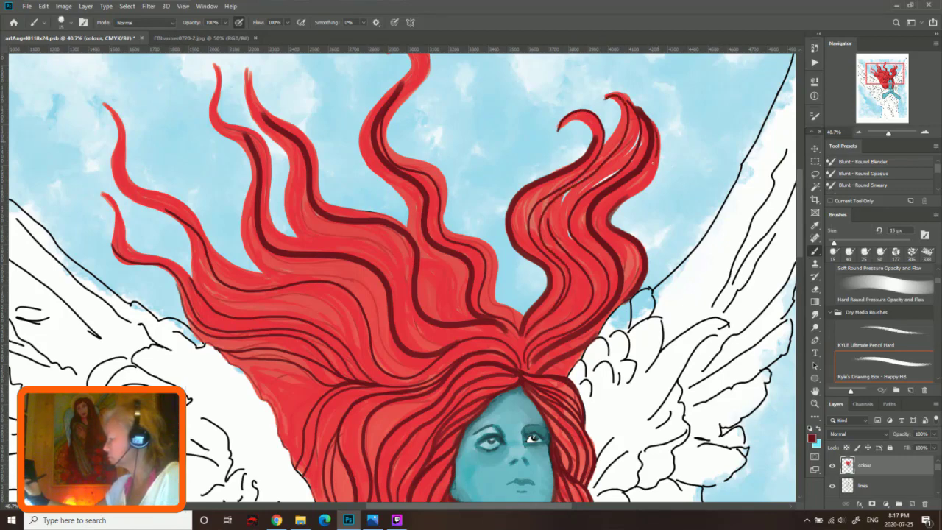
drag(653, 159, 624, 296)
mouse_move(549, 336)
mouse_down()
mouse_move(604, 177)
mouse_move(608, 93)
mouse_up()
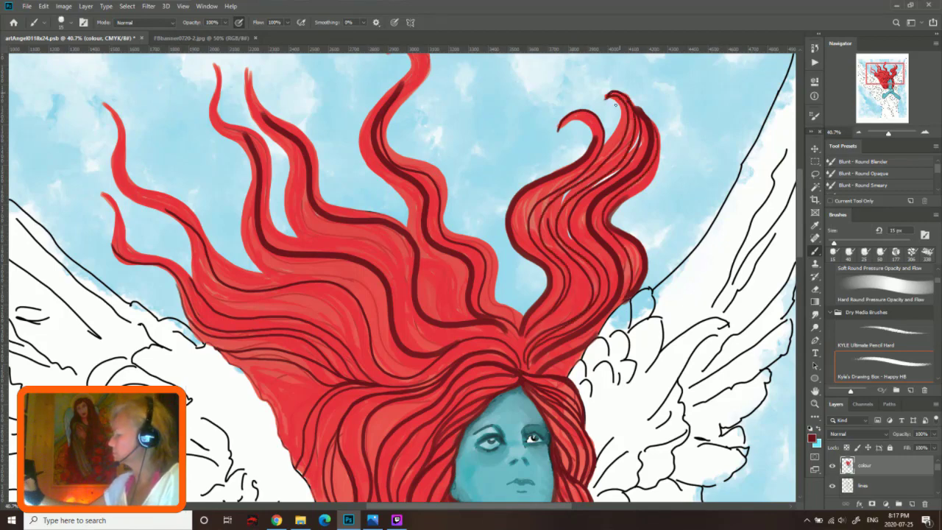
Step: Draw dark strands along the central-left and far-left locks toward the crown
drag(446, 316, 418, 257)
drag(475, 318, 412, 237)
mouse_move(506, 340)
mouse_down()
mouse_move(410, 324)
mouse_move(290, 145)
mouse_move(256, 111)
mouse_up()
mouse_move(213, 87)
mouse_down()
mouse_move(251, 218)
mouse_move(404, 368)
mouse_move(420, 373)
mouse_up()
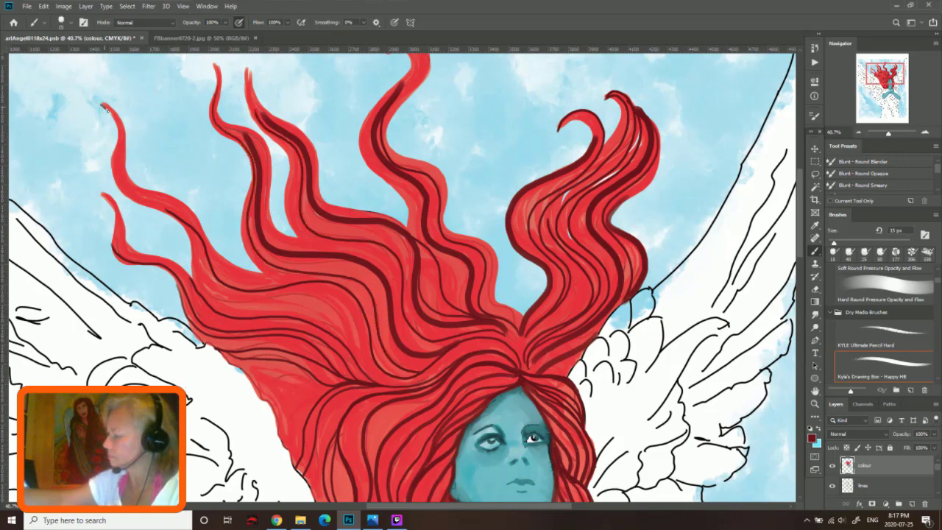
mouse_move(103, 107)
mouse_down()
mouse_move(203, 231)
mouse_move(359, 293)
mouse_move(412, 375)
mouse_up()
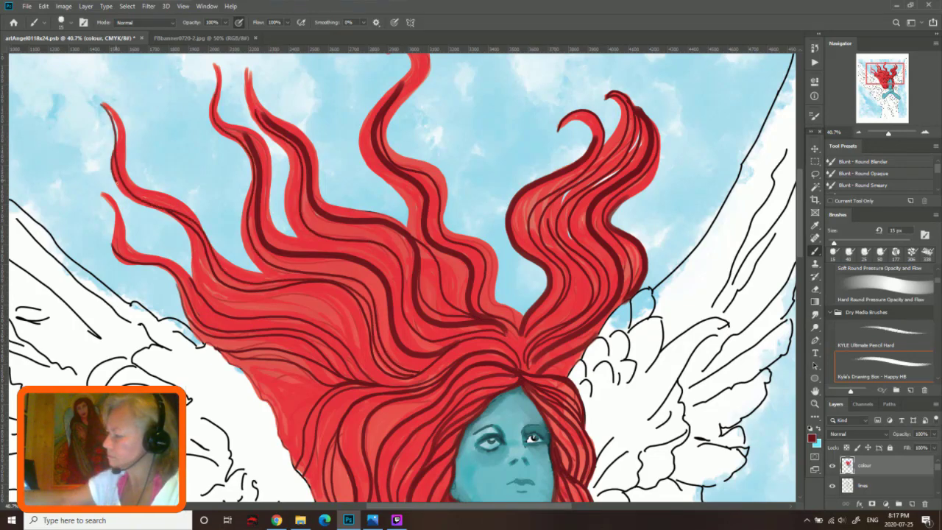
mouse_move(115, 183)
mouse_down()
mouse_move(188, 237)
mouse_move(349, 321)
mouse_move(492, 342)
mouse_up()
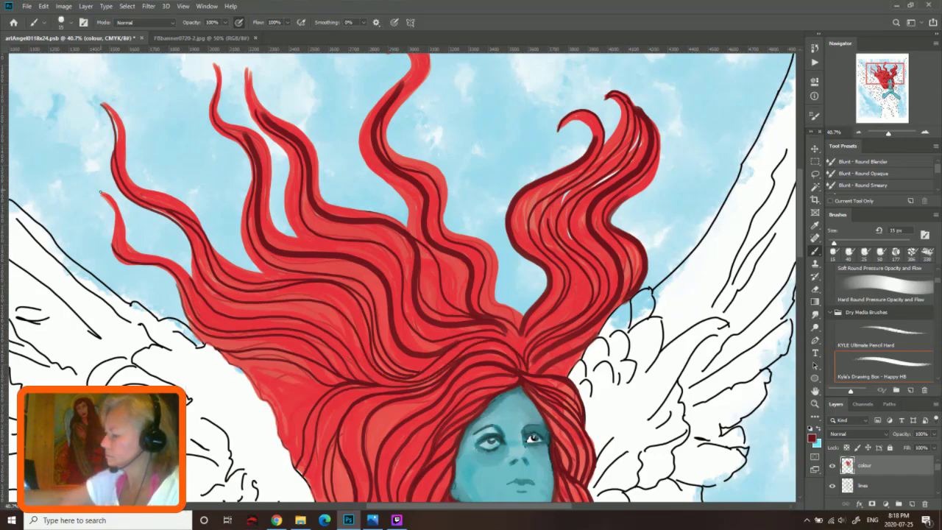
mouse_move(100, 192)
mouse_down()
mouse_move(115, 251)
mouse_move(78, 190)
mouse_move(191, 282)
mouse_move(68, 184)
mouse_up()
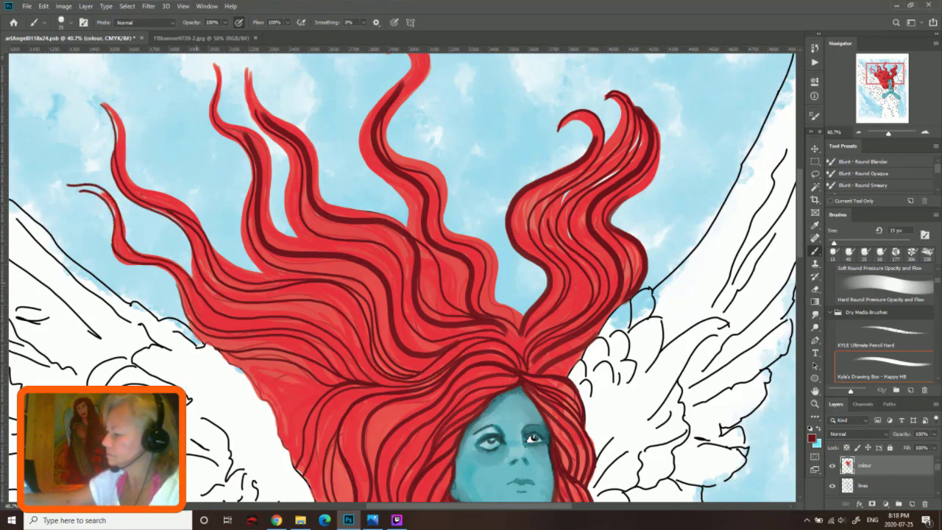
Step: Add thin and faint strands on the left locks and lower-left hair near the crown
drag(128, 239, 197, 282)
drag(100, 185, 131, 243)
mouse_move(187, 272)
mouse_down()
mouse_move(240, 315)
mouse_move(389, 384)
mouse_up()
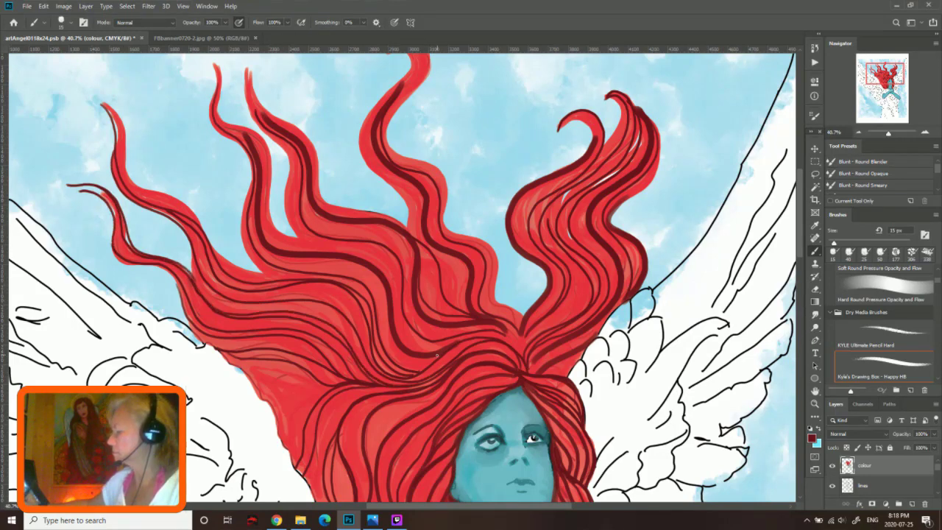
mouse_move(436, 355)
mouse_down()
mouse_move(272, 262)
mouse_move(259, 239)
mouse_up()
mouse_move(218, 64)
mouse_down()
mouse_move(263, 200)
mouse_move(400, 321)
mouse_move(521, 354)
mouse_move(483, 246)
mouse_move(385, 139)
mouse_move(405, 76)
mouse_up()
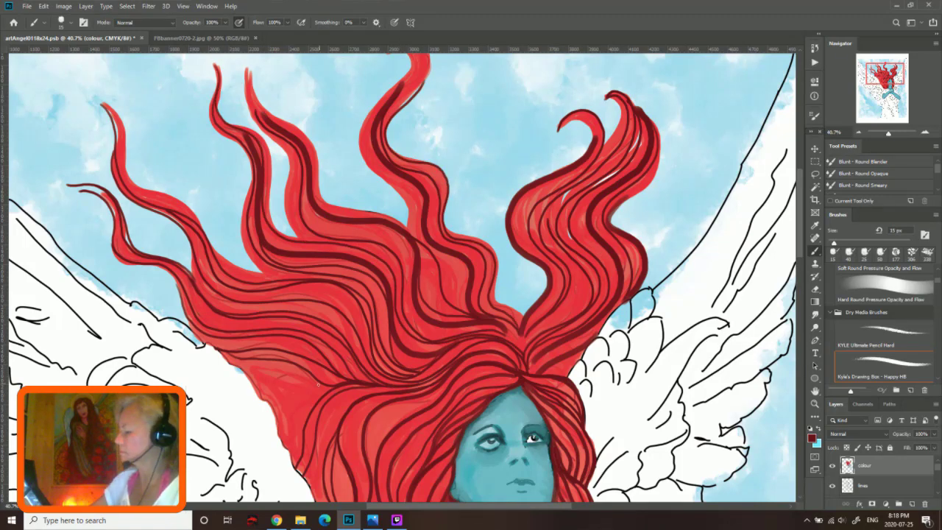
drag(305, 373, 246, 396)
drag(318, 399, 289, 445)
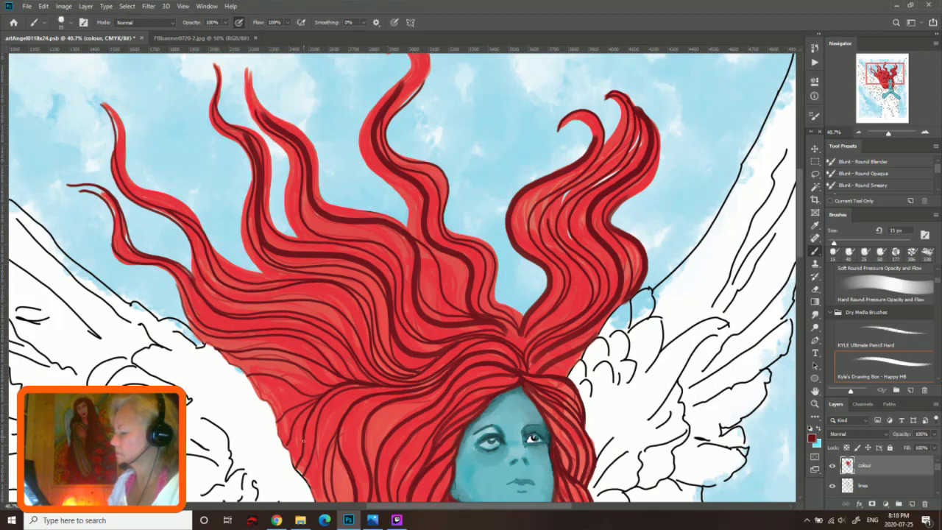
drag(513, 366, 479, 374)
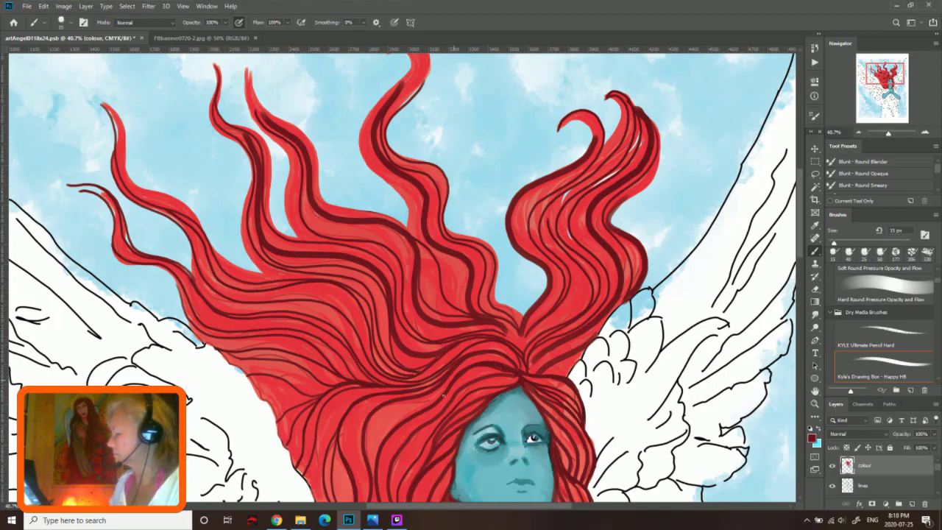
Step: Pick the bright red hair colour and touch up the left strand's tip and edge
alt+click(400, 282)
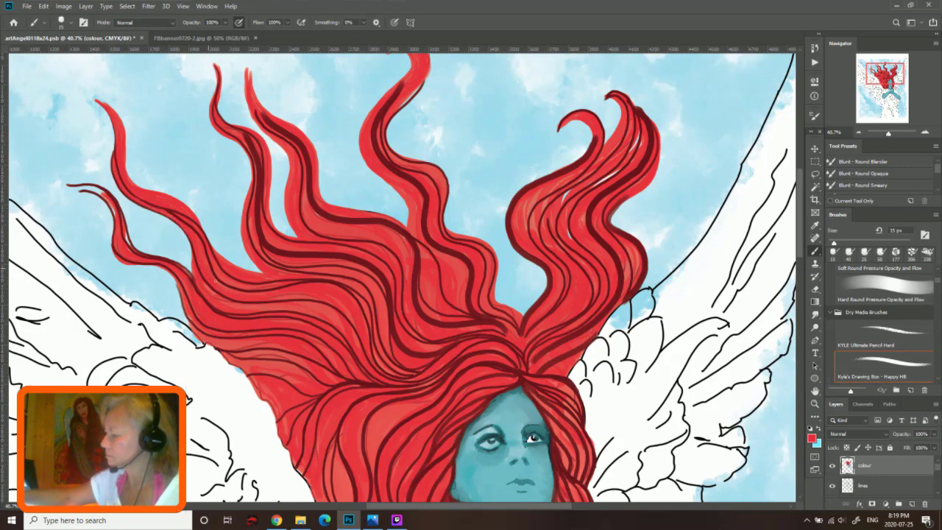
drag(68, 187, 63, 179)
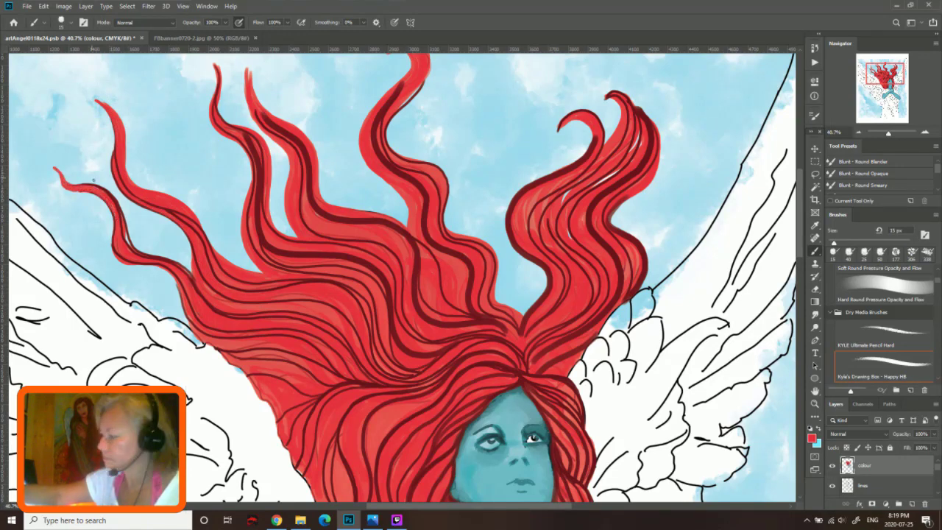
drag(93, 179, 88, 193)
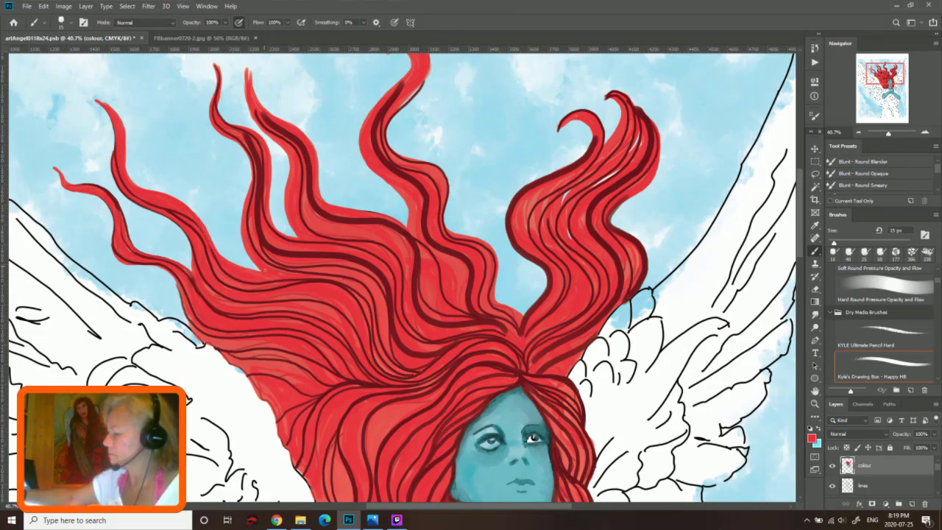
mouse_move(265, 270)
mouse_down()
mouse_move(250, 185)
mouse_move(228, 136)
mouse_up()
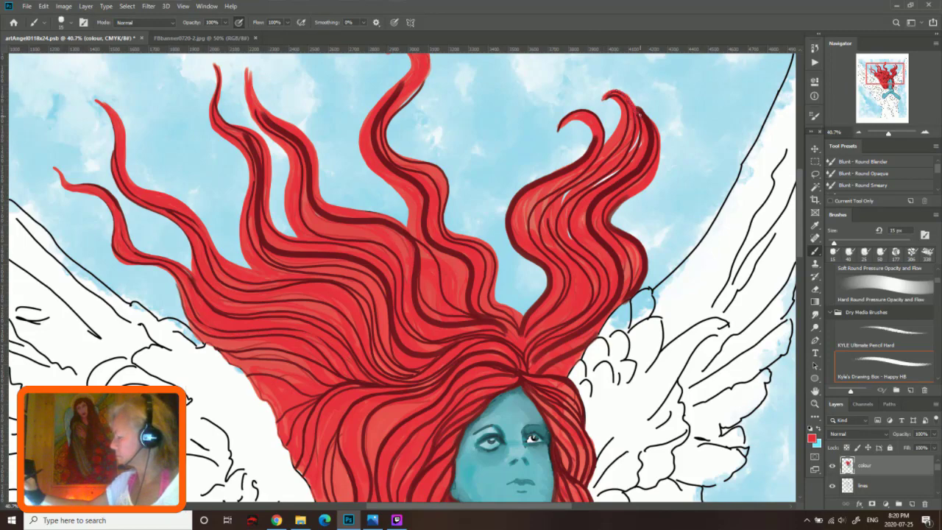
Step: Check the FBbanner reference, then paint a thin cream highlight along a right-lock strand
click(199, 37)
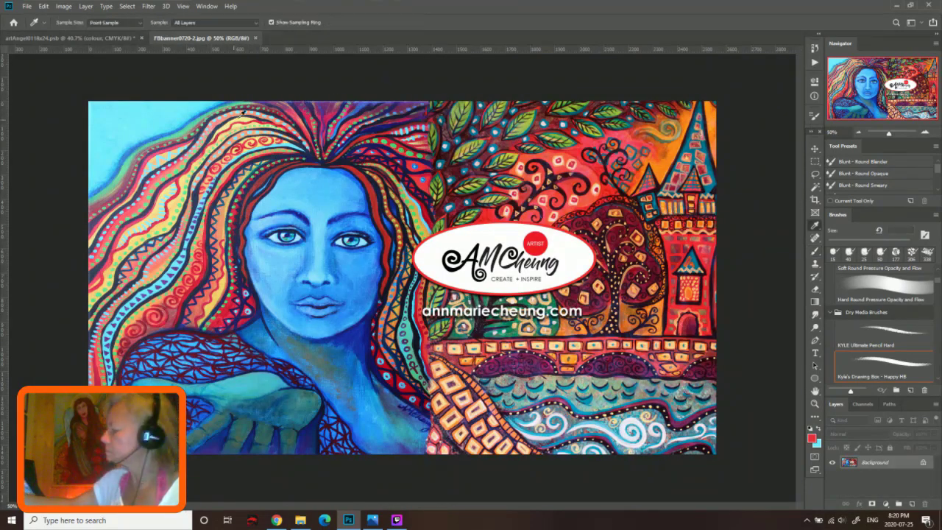
click(124, 39)
mouse_move(635, 136)
mouse_down()
mouse_move(568, 213)
mouse_move(605, 300)
mouse_up()
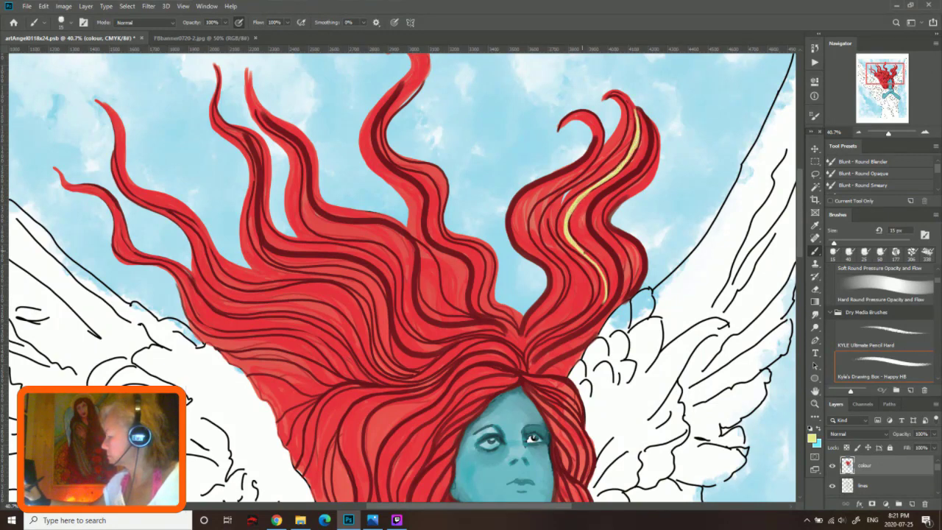
Step: Add cream and pale yellow highlight strands along the right hair flame
mouse_move(610, 303)
mouse_down()
mouse_move(527, 364)
mouse_move(600, 304)
mouse_up()
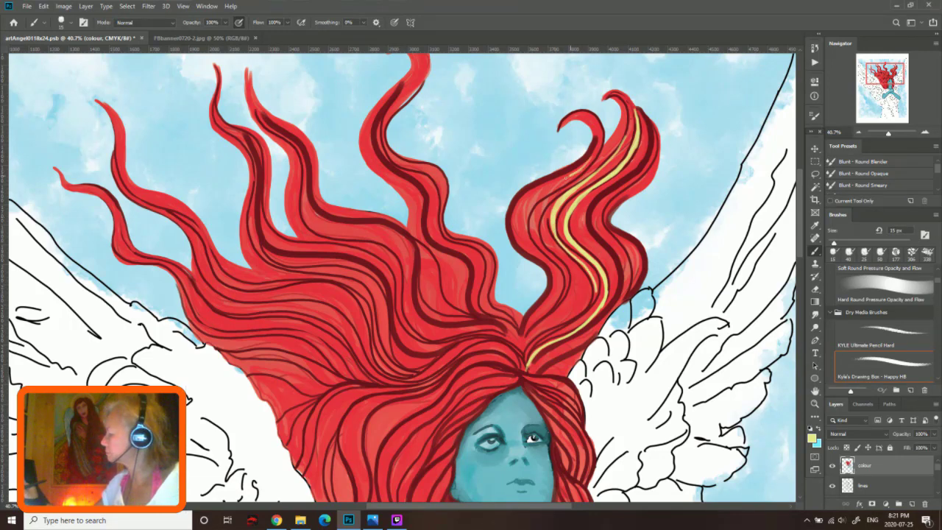
drag(569, 176, 526, 340)
mouse_move(528, 247)
mouse_down()
mouse_move(527, 213)
mouse_move(589, 159)
mouse_up()
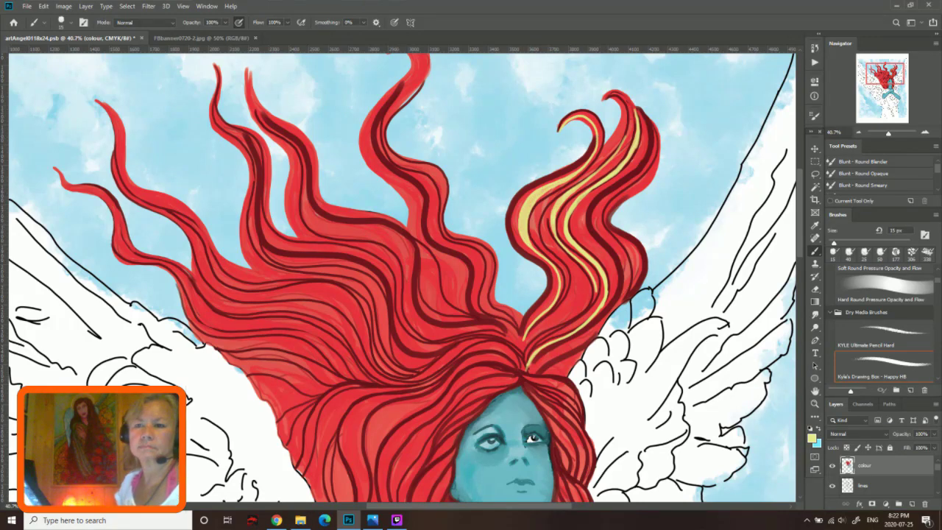
click(276, 520)
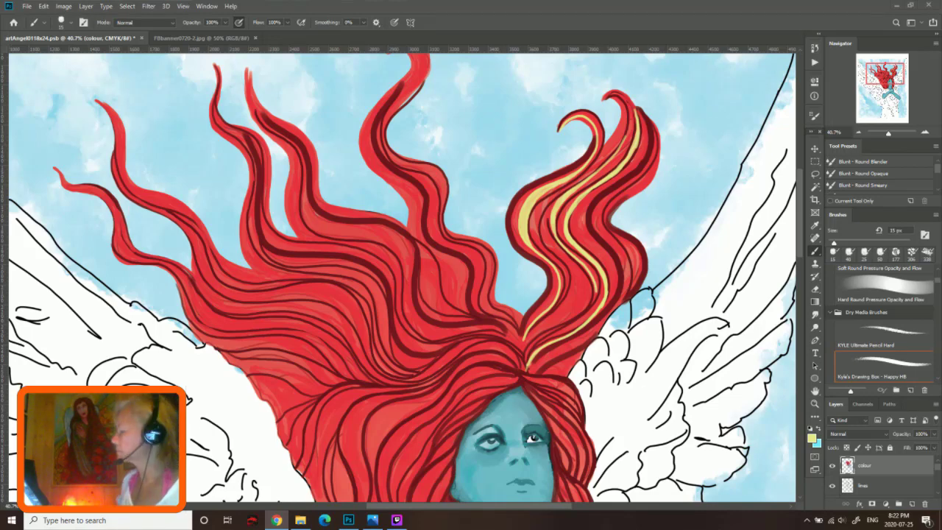
mouse_move(638, 131)
mouse_down()
mouse_move(593, 210)
mouse_move(612, 302)
mouse_move(593, 232)
mouse_move(636, 132)
mouse_up()
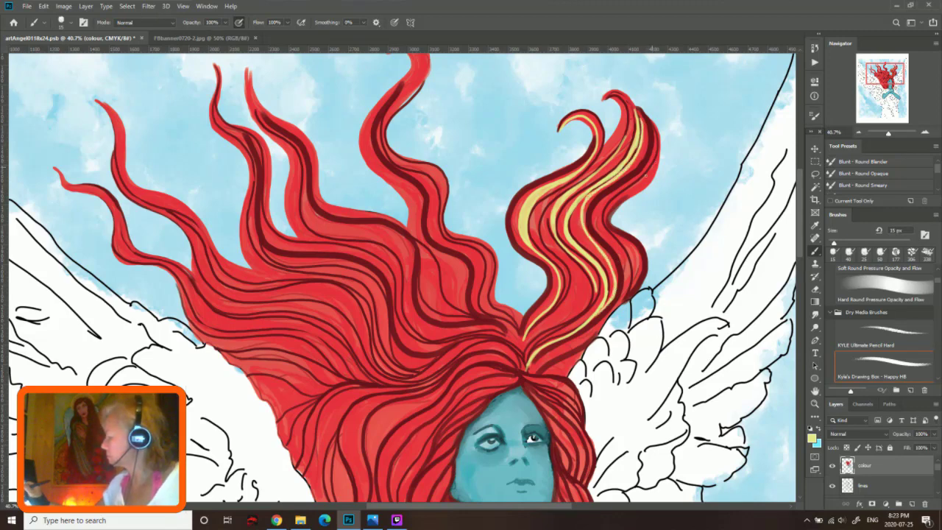
mouse_move(645, 175)
mouse_down()
mouse_move(619, 224)
mouse_move(635, 287)
mouse_move(541, 361)
mouse_up()
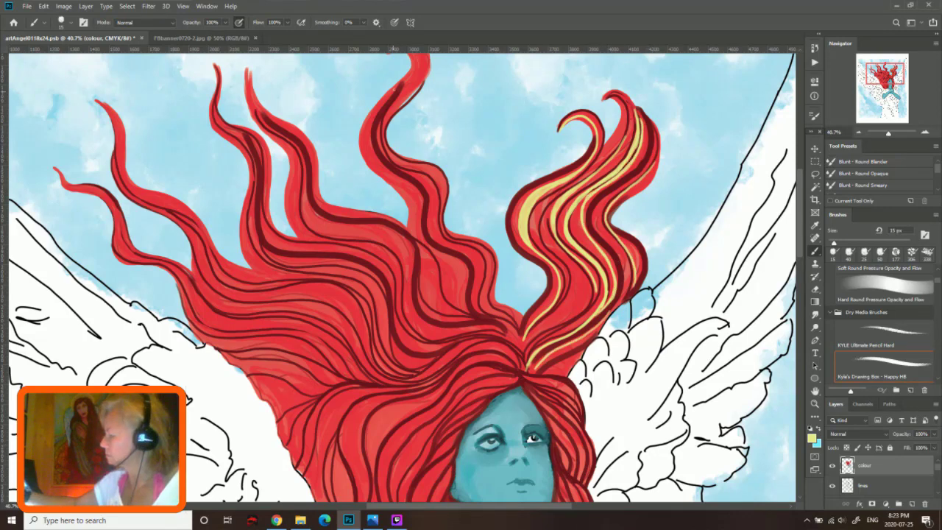
Step: Paint pale yellow highlights along the central lock and the left-centre hair
mouse_move(394, 90)
mouse_down()
mouse_move(417, 213)
mouse_move(471, 314)
mouse_up()
mouse_move(517, 353)
mouse_down()
mouse_move(383, 384)
mouse_move(469, 368)
mouse_move(372, 475)
mouse_up()
drag(456, 372, 373, 468)
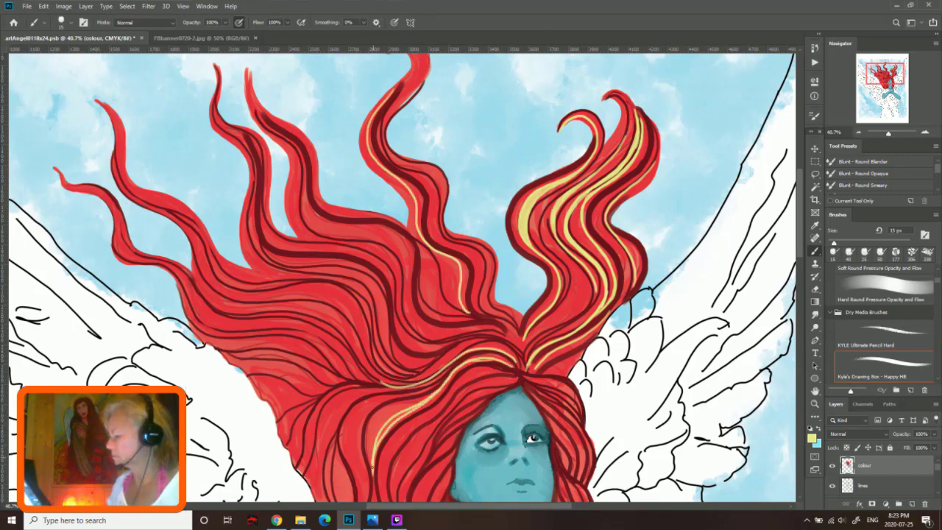
mouse_move(433, 396)
mouse_down()
mouse_move(500, 361)
mouse_move(471, 328)
mouse_move(324, 224)
mouse_move(268, 128)
mouse_up()
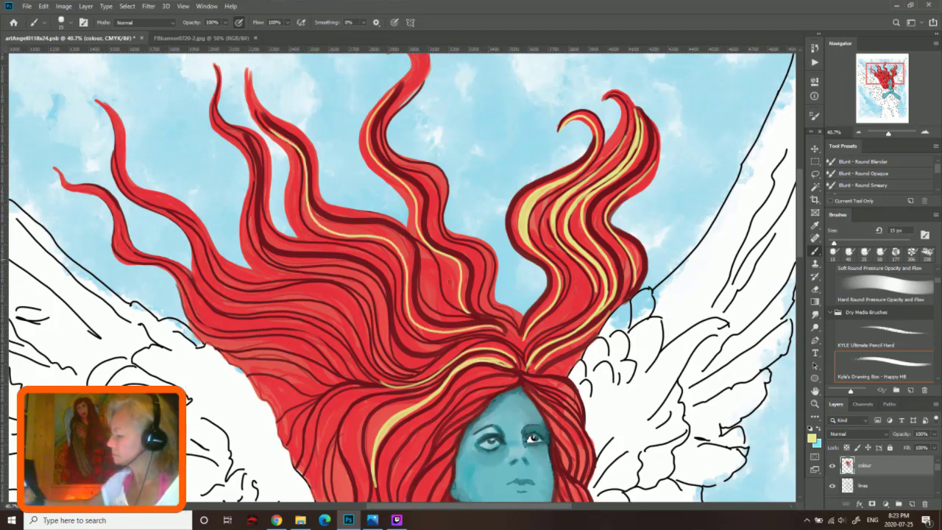
mouse_move(432, 359)
mouse_down()
mouse_move(389, 352)
mouse_move(335, 269)
mouse_move(312, 270)
mouse_up()
drag(402, 379, 202, 281)
drag(367, 342, 172, 215)
mouse_move(367, 383)
mouse_down()
mouse_move(263, 325)
mouse_move(225, 324)
mouse_up()
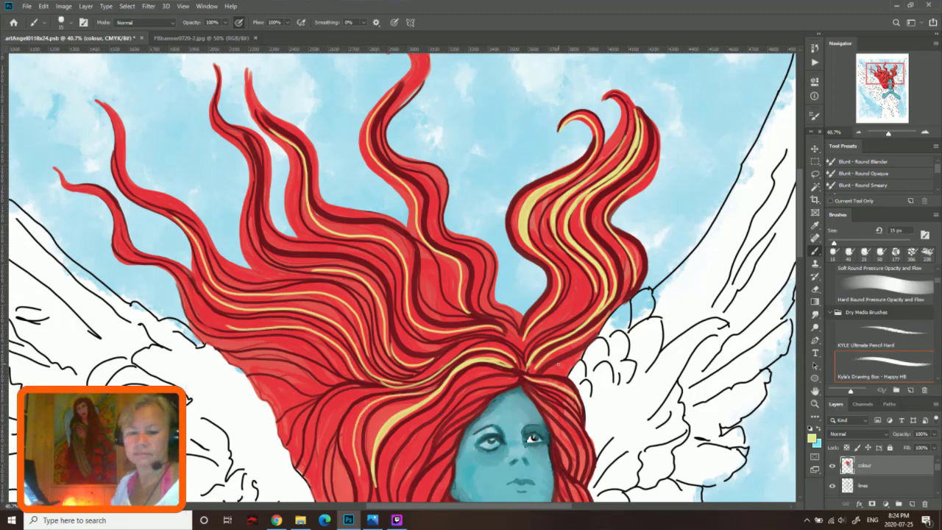
Step: Add pale yellow strands to the lower-left and left-centre hair
scroll(482, 274, down, 3)
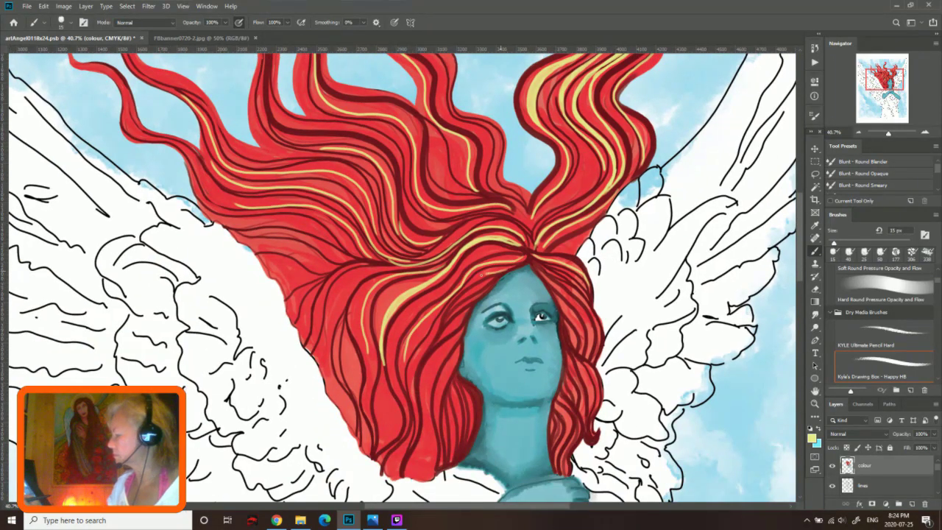
mouse_move(449, 346)
mouse_down()
mouse_move(425, 471)
mouse_move(458, 390)
mouse_move(431, 369)
mouse_move(410, 477)
mouse_up()
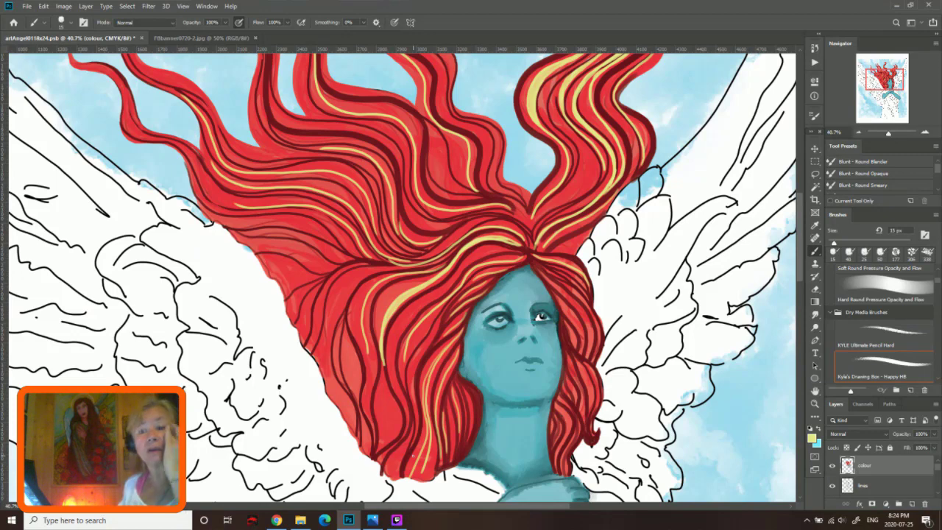
drag(469, 256, 397, 427)
drag(391, 361, 384, 449)
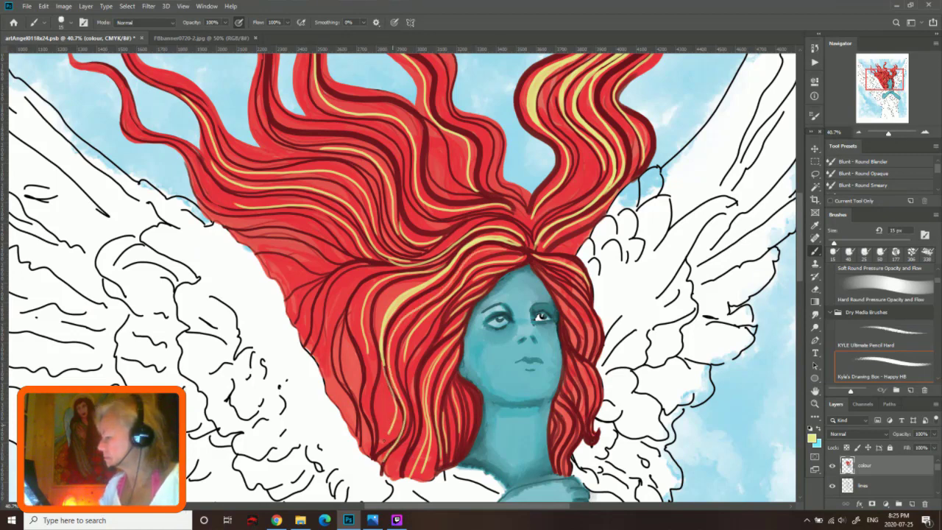
drag(374, 290, 366, 441)
drag(390, 276, 362, 353)
Step: Highlight the hair strands beside and to the right of the face
drag(413, 265, 324, 357)
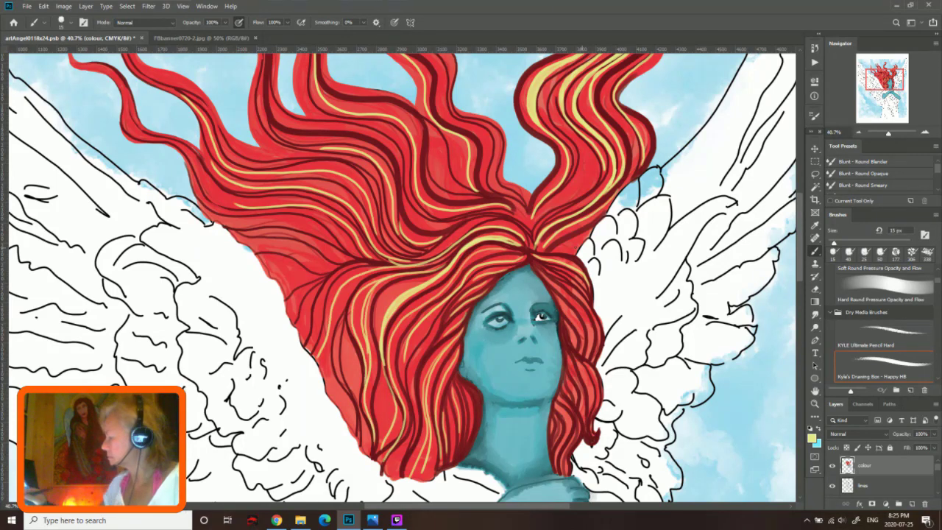
drag(582, 276, 548, 352)
mouse_move(582, 298)
mouse_down()
mouse_move(596, 362)
mouse_move(559, 337)
mouse_up()
drag(585, 339, 585, 393)
mouse_move(572, 359)
mouse_down()
mouse_move(586, 417)
mouse_move(567, 474)
mouse_up()
drag(598, 371, 592, 433)
Step: Paint pale yellow strands across the upper-left hair
drag(248, 230, 332, 243)
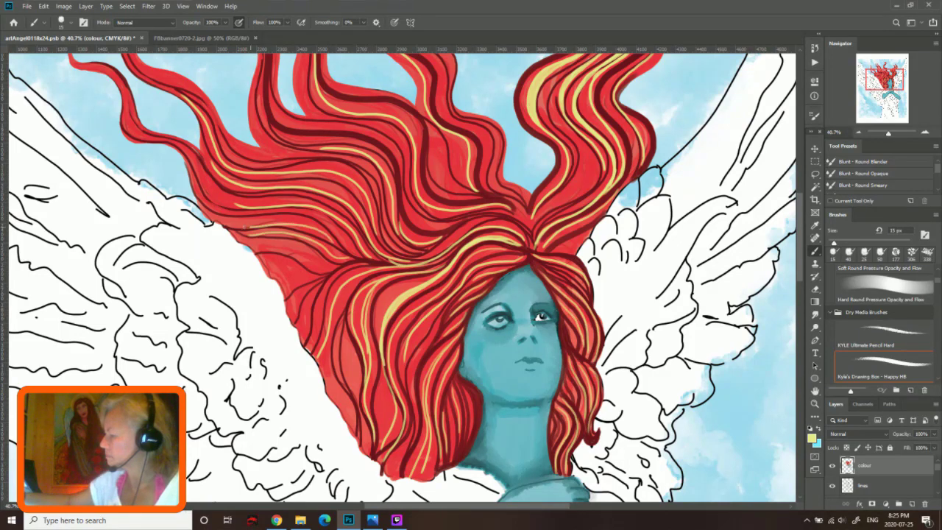
drag(222, 224, 351, 249)
drag(184, 164, 232, 216)
drag(232, 212, 322, 220)
drag(144, 140, 172, 150)
mouse_move(293, 201)
mouse_down()
mouse_move(317, 206)
mouse_move(212, 193)
mouse_up()
mouse_move(214, 193)
mouse_down()
mouse_move(136, 134)
mouse_move(108, 74)
mouse_up()
mouse_move(436, 273)
mouse_down()
mouse_move(385, 301)
mouse_move(378, 356)
mouse_up()
Step: Add light strokes to the left, upper-middle and lower-left hair
drag(378, 268, 318, 353)
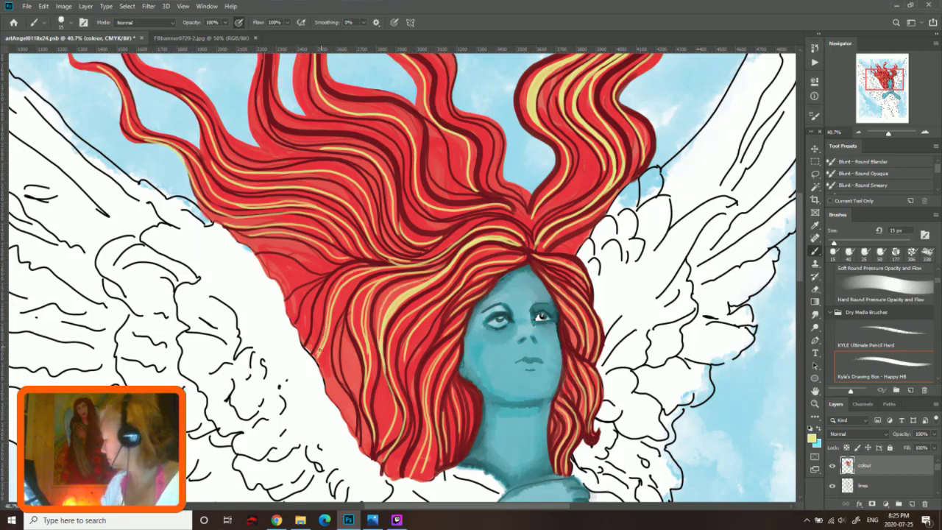
drag(252, 243, 316, 260)
drag(265, 260, 319, 278)
mouse_move(529, 181)
mouse_down()
mouse_move(505, 199)
mouse_move(465, 116)
mouse_move(489, 192)
mouse_up()
drag(441, 71, 486, 143)
mouse_move(449, 134)
mouse_down()
mouse_move(467, 184)
mouse_move(432, 126)
mouse_move(321, 91)
mouse_up()
drag(342, 318, 333, 383)
drag(358, 333, 346, 403)
mouse_move(357, 281)
mouse_down()
mouse_move(329, 343)
mouse_move(328, 427)
mouse_up()
Step: Browse the Brush Preset picker list for a wet blender brush
drag(619, 355, 630, 329)
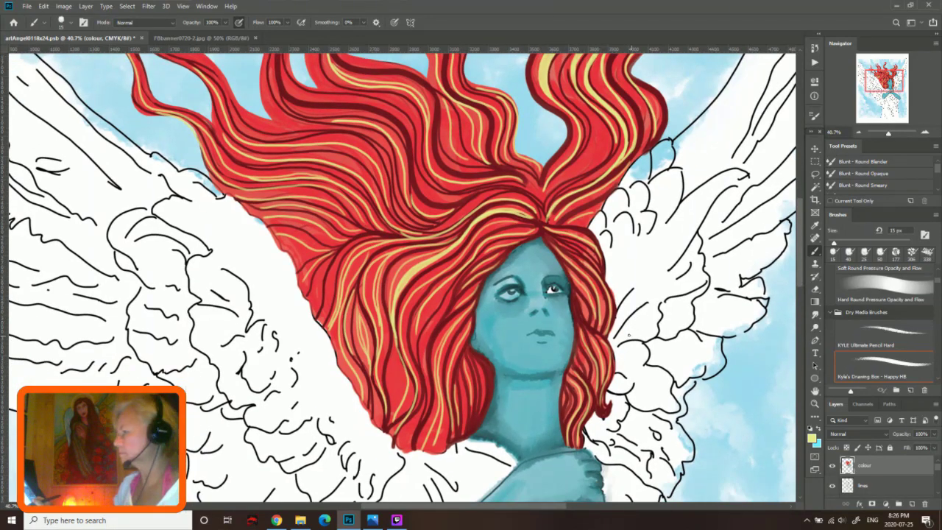
click(66, 22)
drag(153, 133, 153, 154)
Step: Pick the Wet Blender 50 preset, then the Kyle's Real Oils – 01 mixer brush, and zoom to the face
click(94, 168)
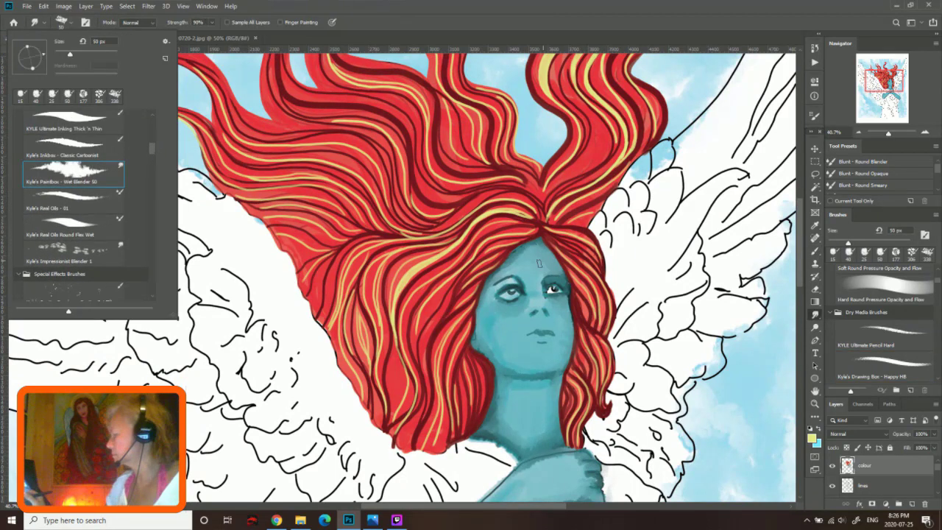
click(527, 254)
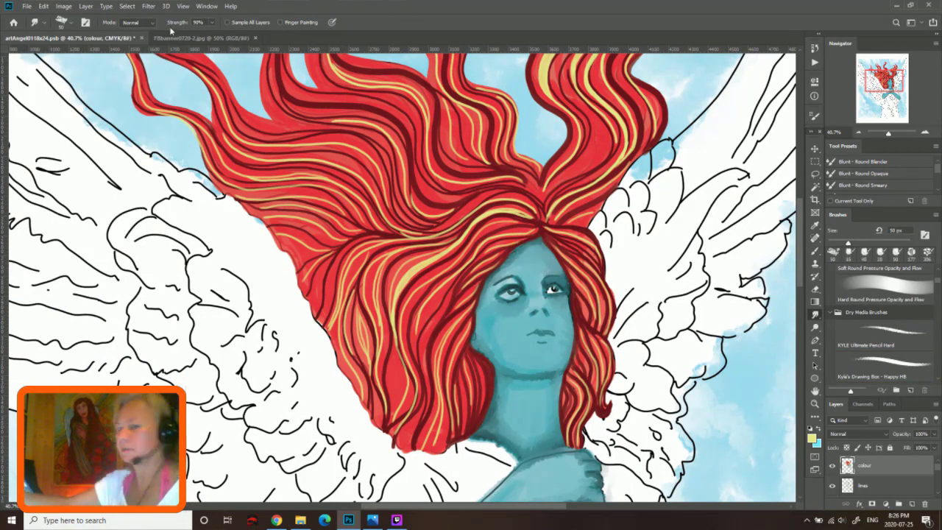
click(62, 22)
click(110, 170)
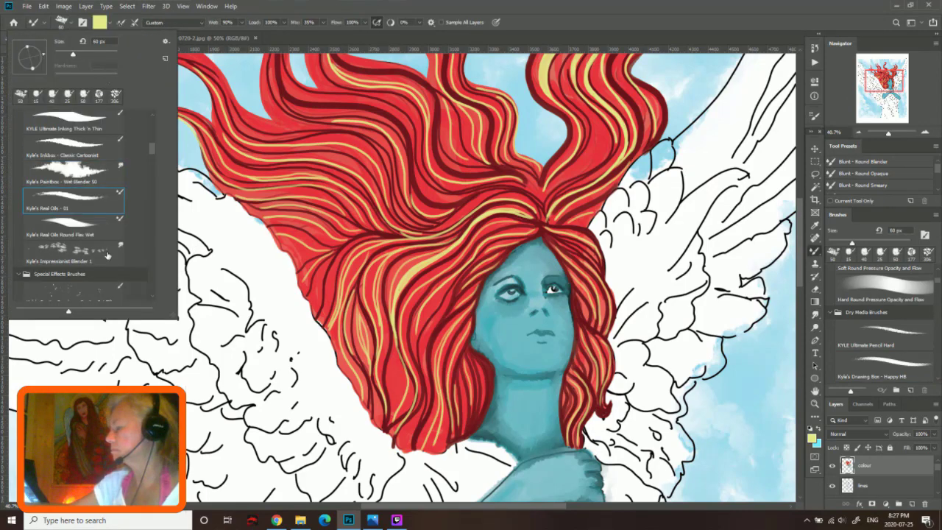
click(603, 298)
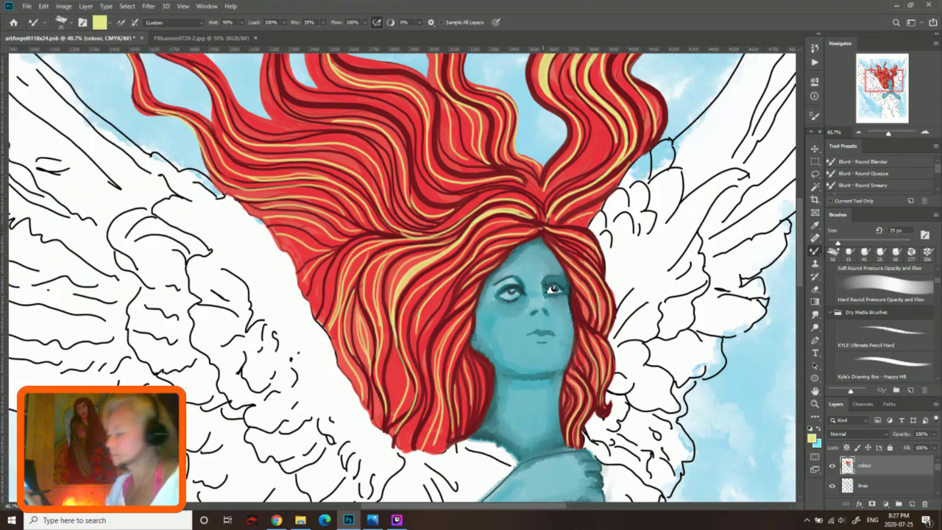
scroll(589, 324, up, 5)
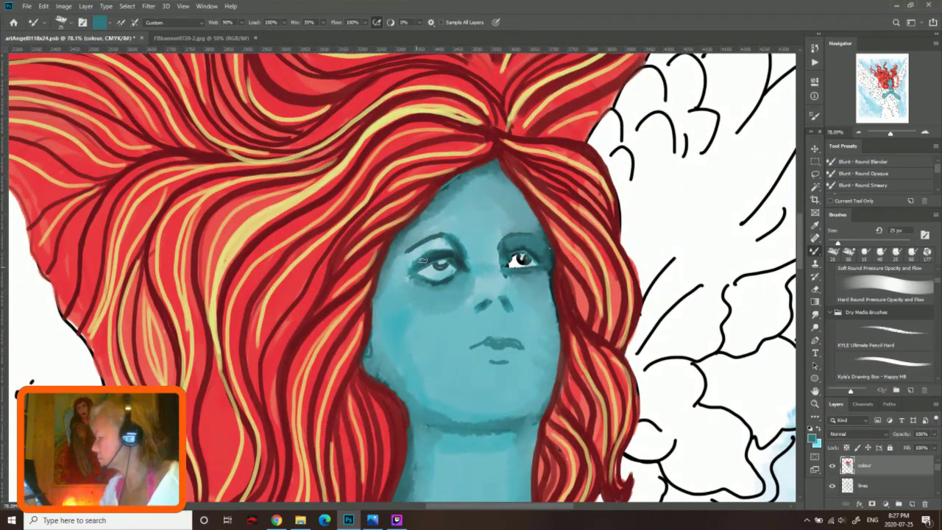
Step: Keep teal in the Foreground Color Picker, then set the foreground colour to black
click(813, 438)
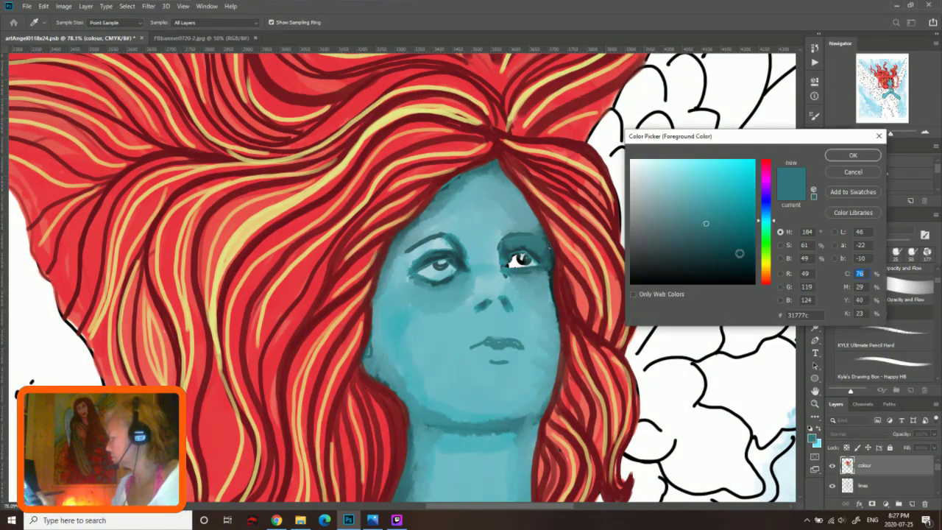
key(Return)
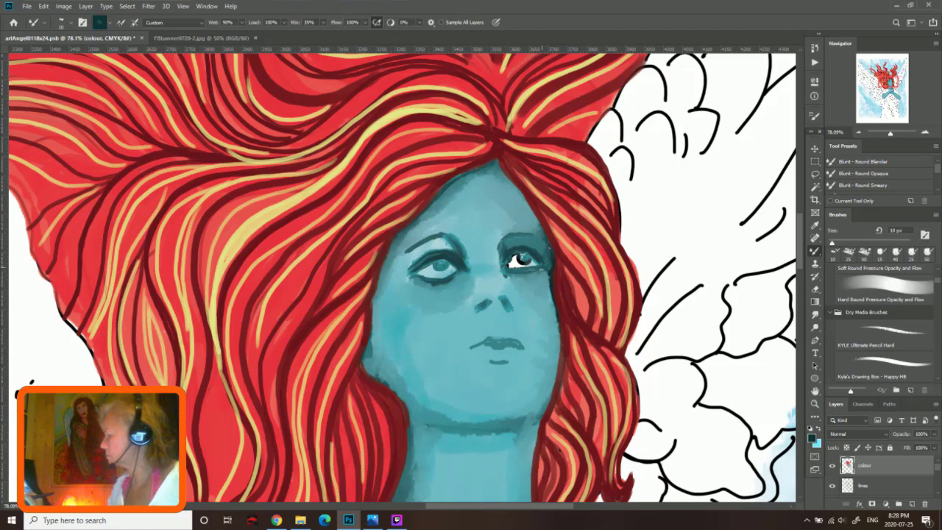
click(99, 22)
click(633, 283)
click(852, 155)
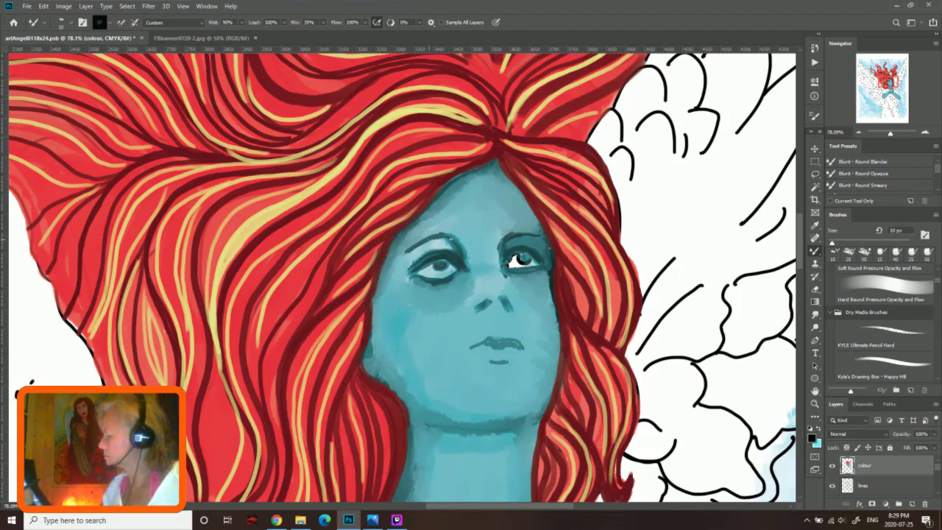
Step: Browse the brush presets and switch to the Smudge tool
click(62, 22)
scroll(151, 155, down, 3)
scroll(152, 156, down, 3)
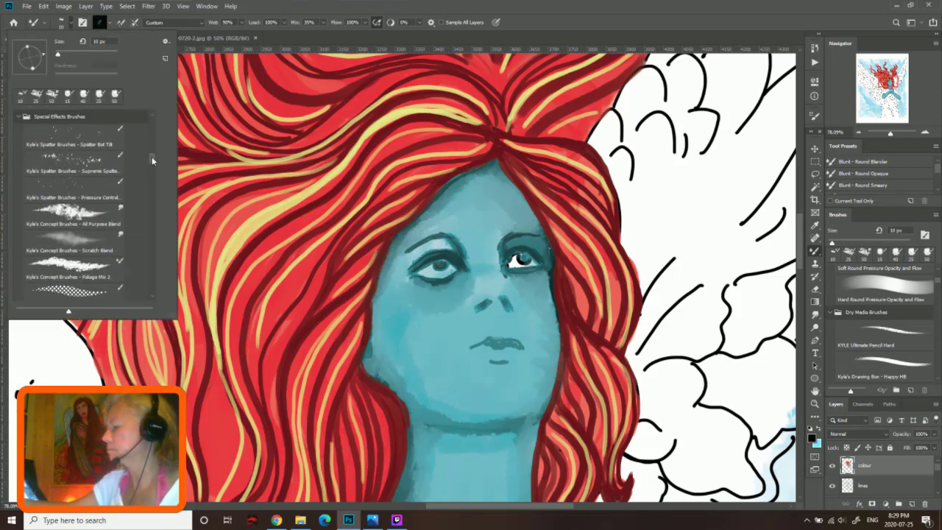
key(r)
click(662, 216)
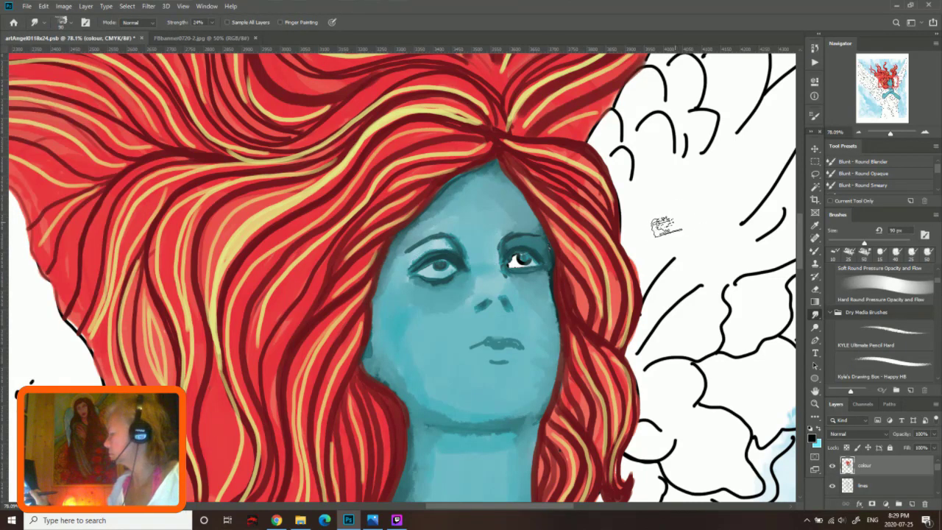
Step: Choose a 36 px sketching brush preset and return to the Mixer Brush
click(62, 22)
click(70, 237)
drag(151, 159, 148, 188)
click(70, 218)
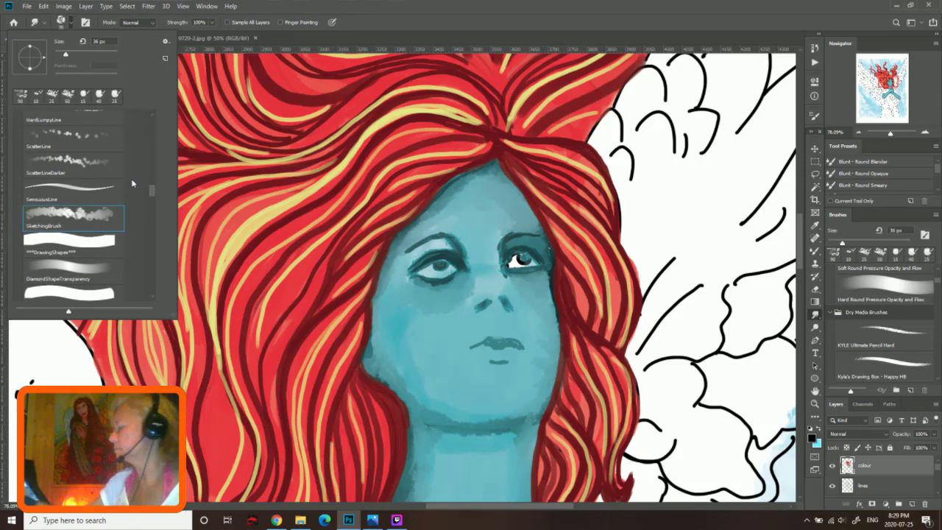
key(Return)
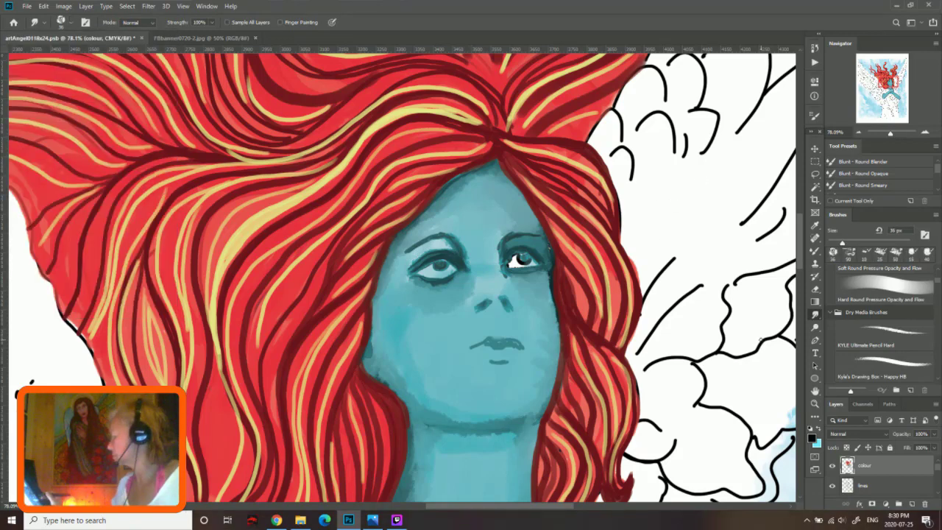
key(b)
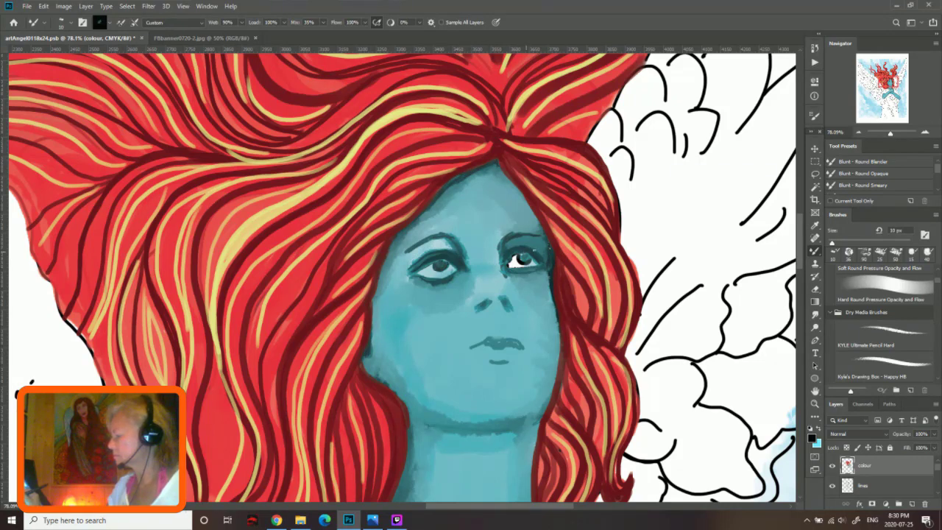
Step: Select the Kyle's Drawing Box - Happy HB pencil preset
click(63, 22)
scroll(151, 153, up, 1)
scroll(151, 153, up, 2)
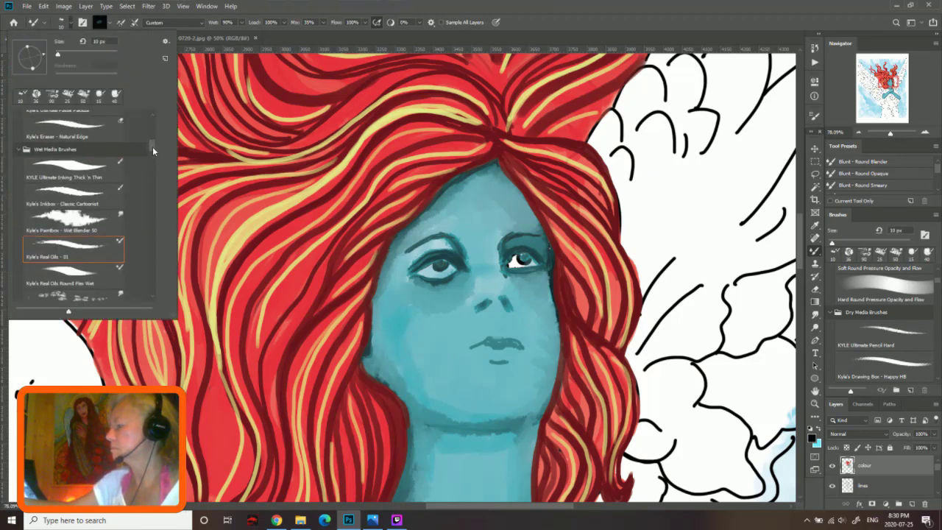
scroll(152, 147, up, 2)
scroll(153, 142, up, 2)
scroll(153, 140, up, 2)
click(74, 193)
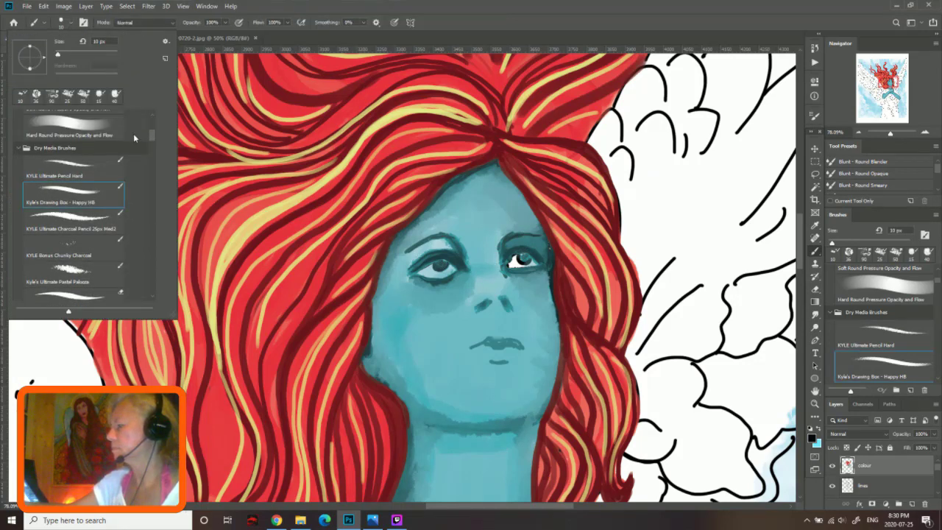
Step: Scroll the brush presets down to the Wet Media Brushes group
click(72, 23)
scroll(152, 122, down, 1)
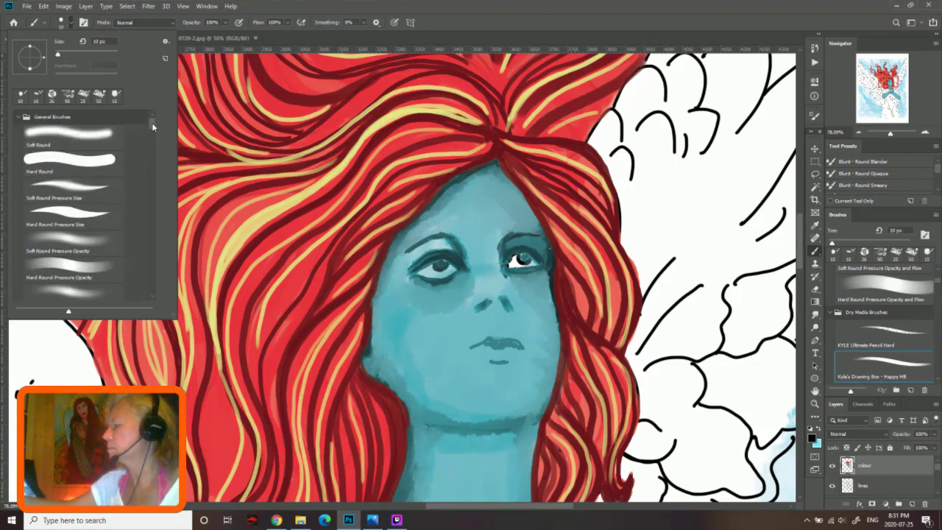
scroll(153, 142, down, 1)
scroll(153, 143, down, 2)
scroll(153, 144, down, 1)
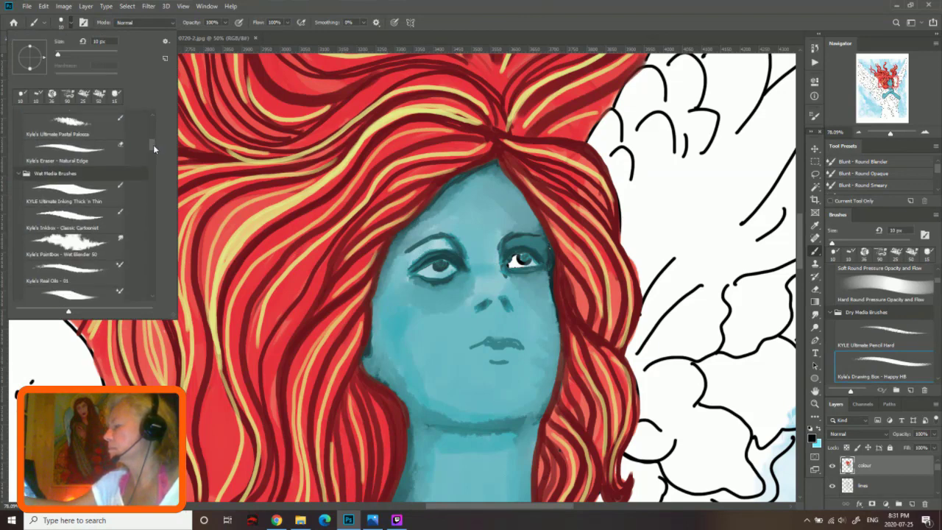
scroll(151, 144, down, 2)
Step: Pick a wet-media mixer brush preset, test it beside the wing, and undo the stray stroke
double_click(73, 231)
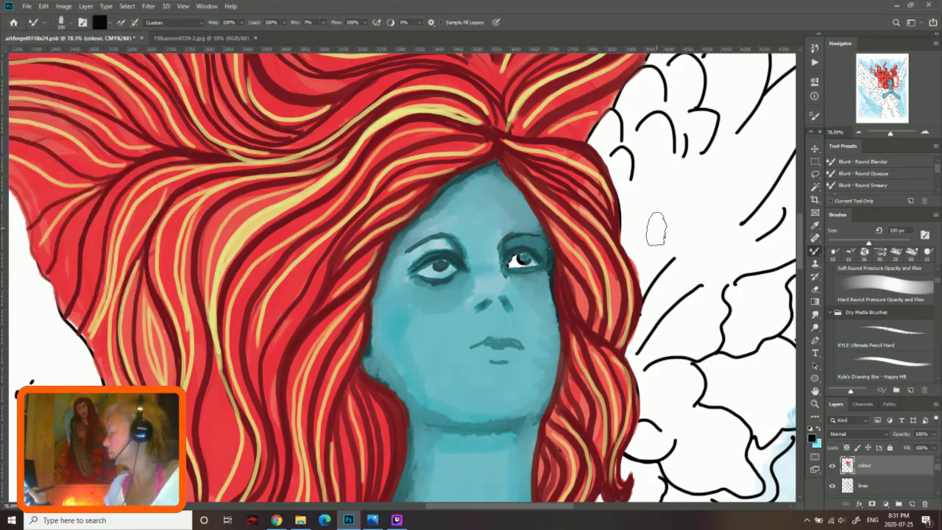
drag(652, 227, 706, 212)
key(ctrl+z)
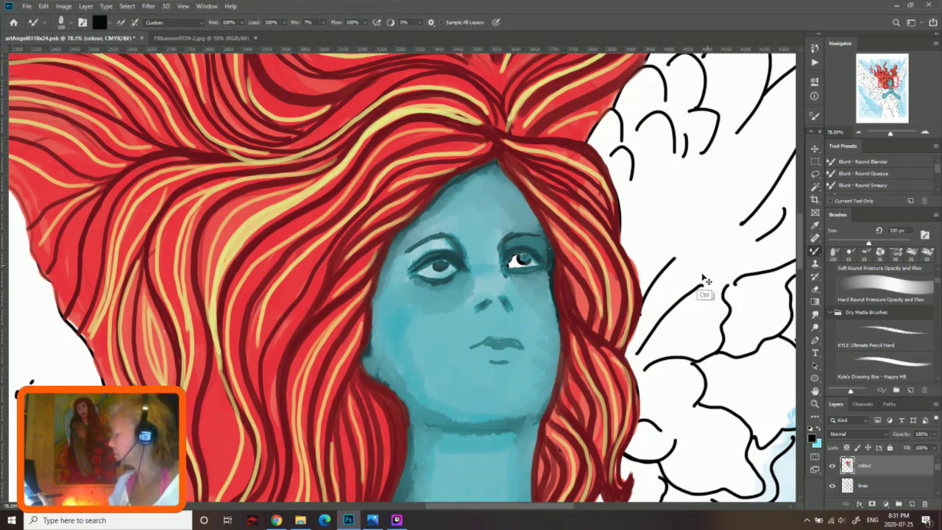
Step: With a smaller brush, darken the lower lip line and draw a dark line under the chin
key(bracketleft)
key(bracketleft)
key(bracketleft)
key(bracketleft)
key(bracketleft)
key(bracketleft)
key(bracketleft)
key(bracketleft)
key(bracketleft)
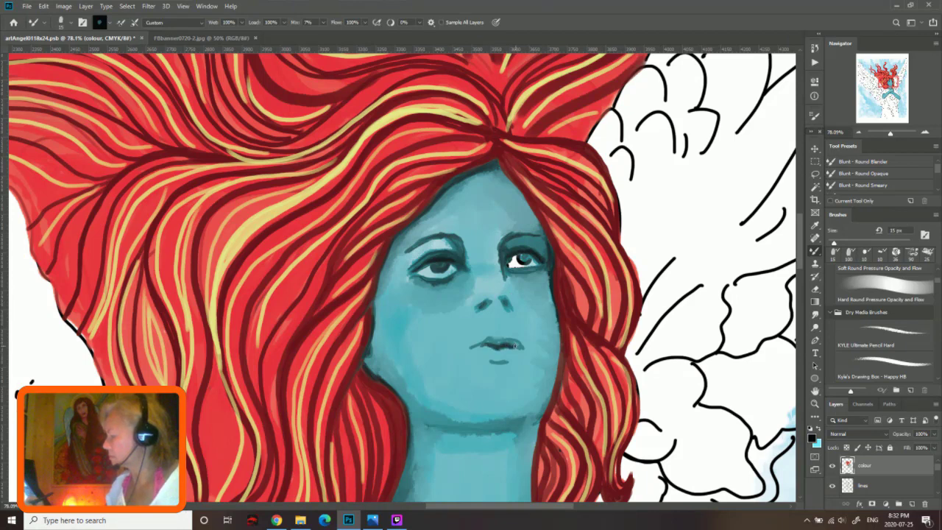
drag(504, 361, 480, 357)
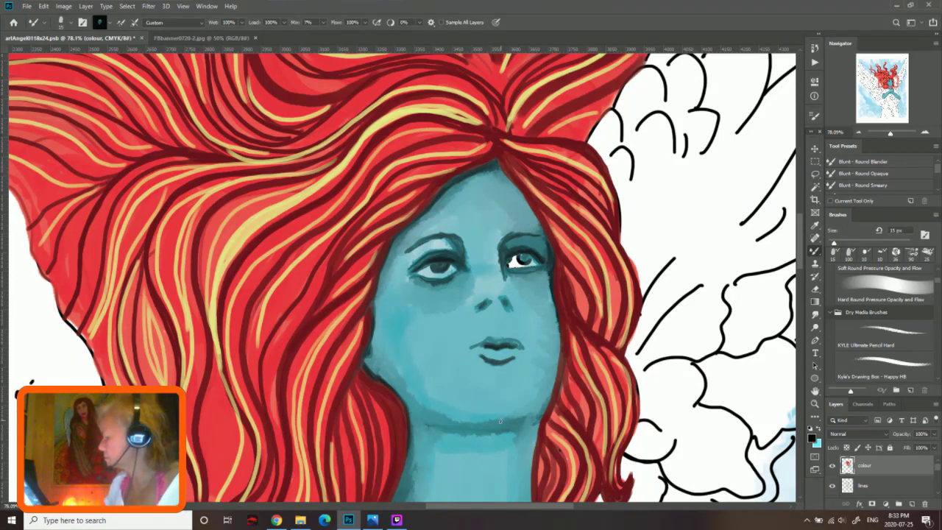
mouse_move(497, 427)
mouse_down()
mouse_move(466, 426)
mouse_move(524, 420)
mouse_up()
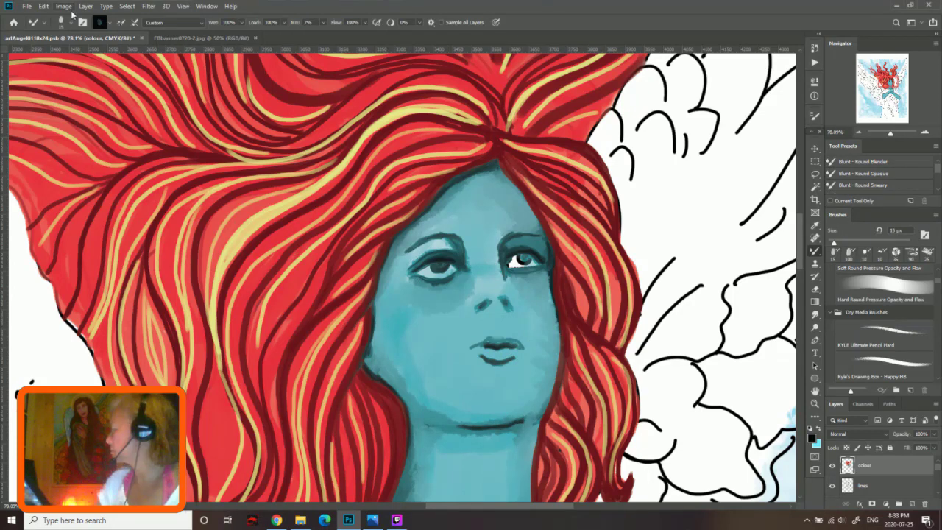
Step: Sample the hair red and paint the lips red-orange and the irises reddish-brown
alt+click(610, 253)
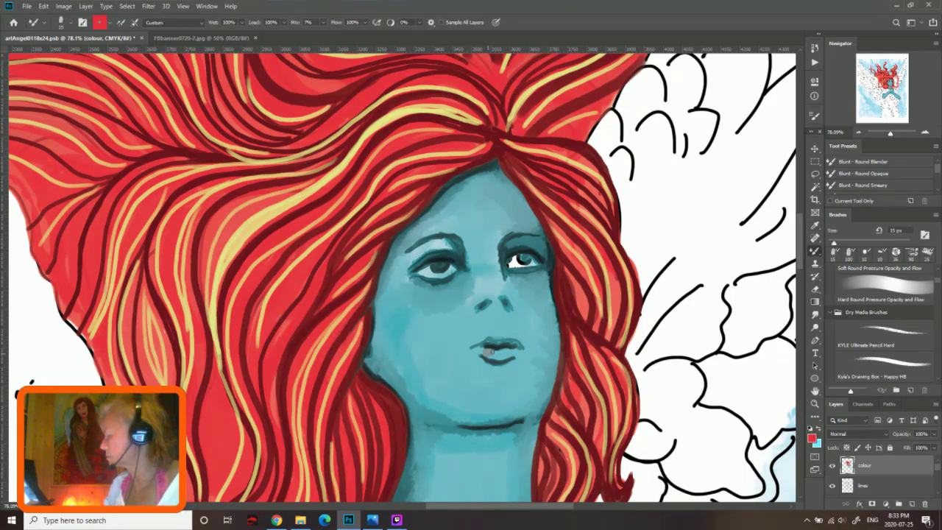
drag(499, 357, 508, 353)
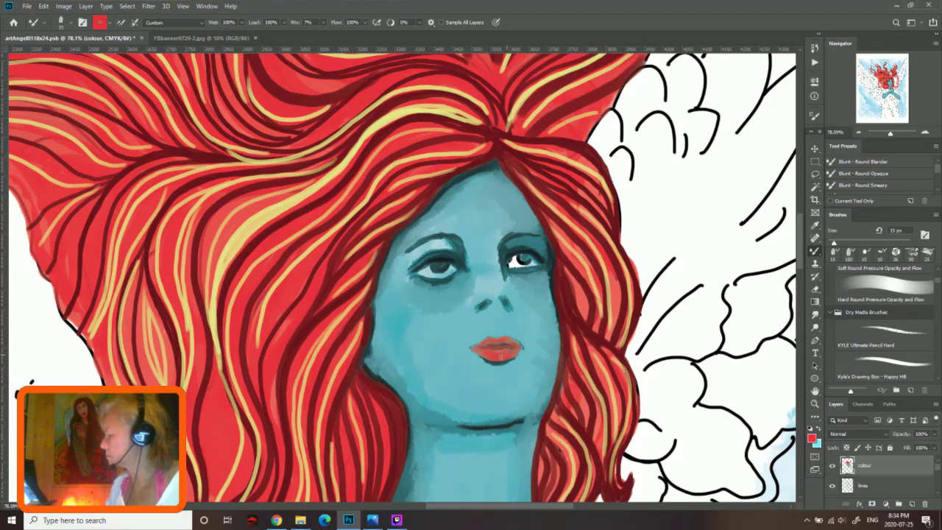
click(439, 267)
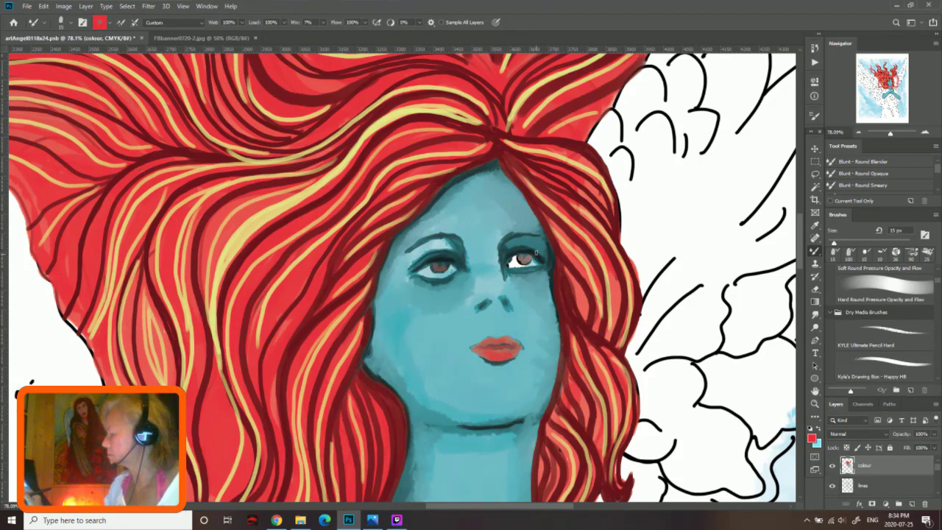
Step: Save the artwork, then sample a pale tan and paint it over the eyelids and lips
key(ctrl+s)
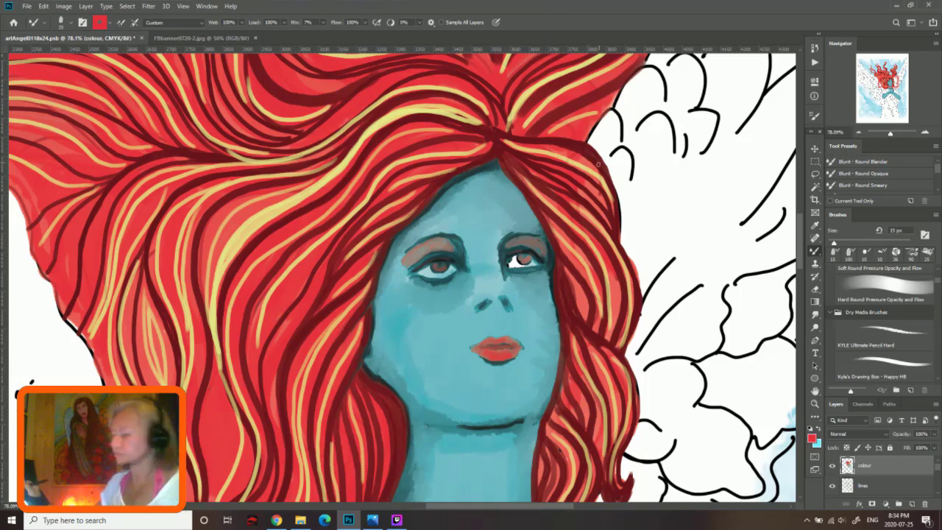
alt+click(417, 250)
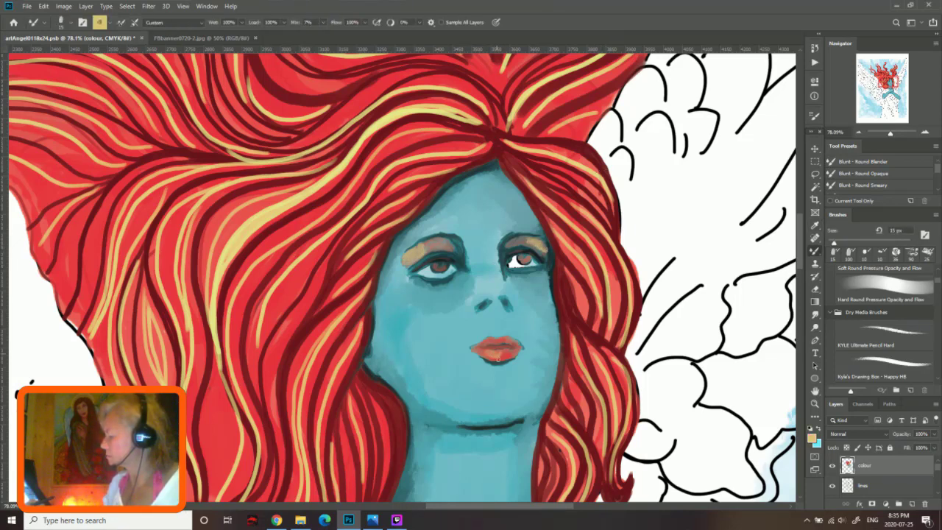
drag(513, 339, 483, 351)
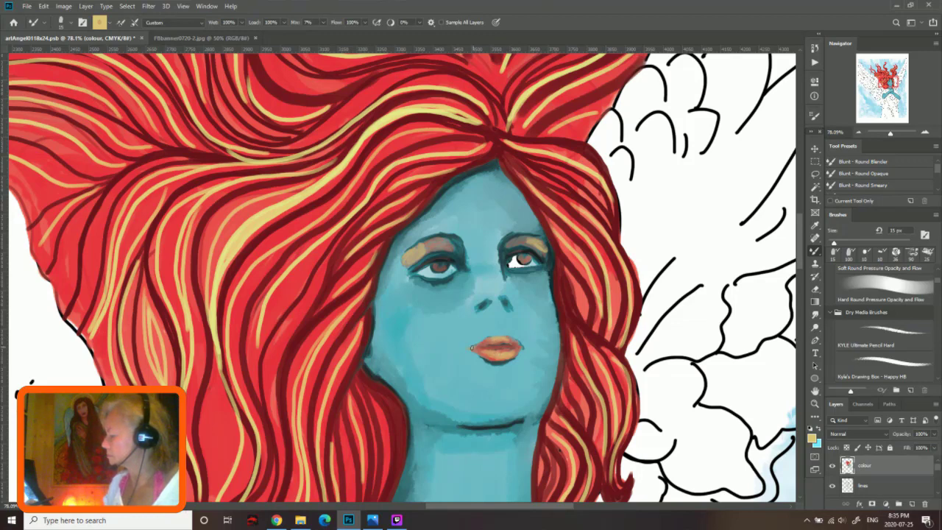
Step: Sample red and, with a larger brush, paint blush on both cheeks, the chin and forehead
alt+click(297, 270)
key(bracketright)
key(bracketright)
key(bracketright)
mouse_move(405, 304)
mouse_down()
mouse_move(427, 327)
mouse_move(459, 312)
mouse_up()
drag(519, 284, 543, 311)
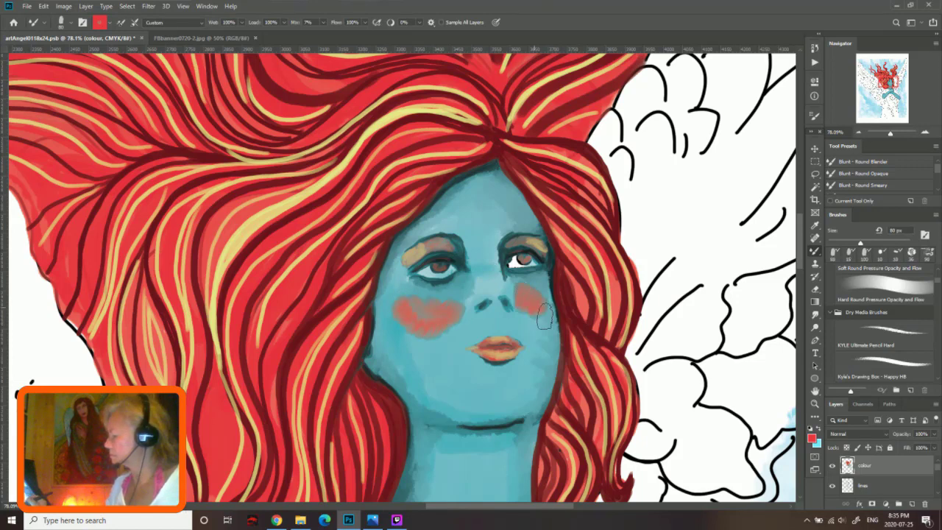
drag(488, 390, 508, 394)
mouse_move(452, 209)
mouse_down()
mouse_move(492, 210)
mouse_move(503, 192)
mouse_up()
Step: Switch to the Smudge tool and, with a smaller brush, soften the left cheek blush
click(61, 22)
key(r)
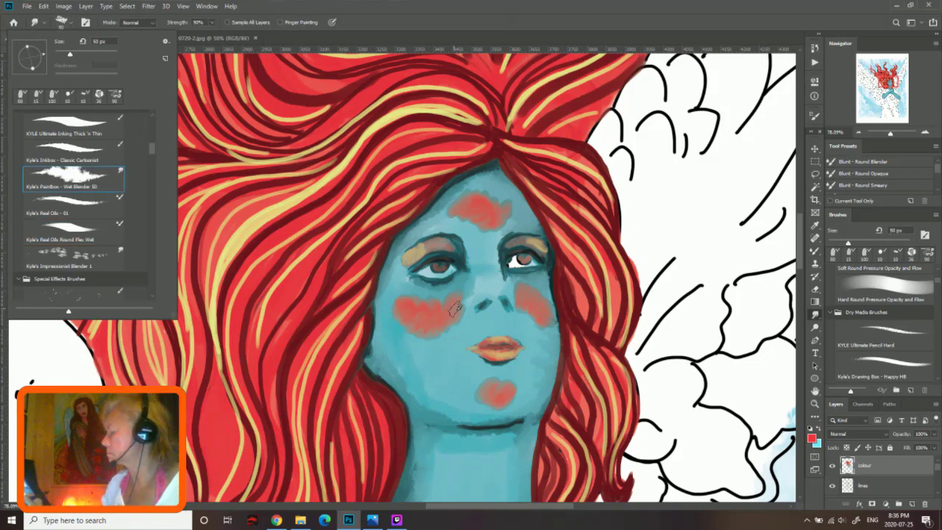
drag(434, 306, 400, 304)
key(ctrl+z)
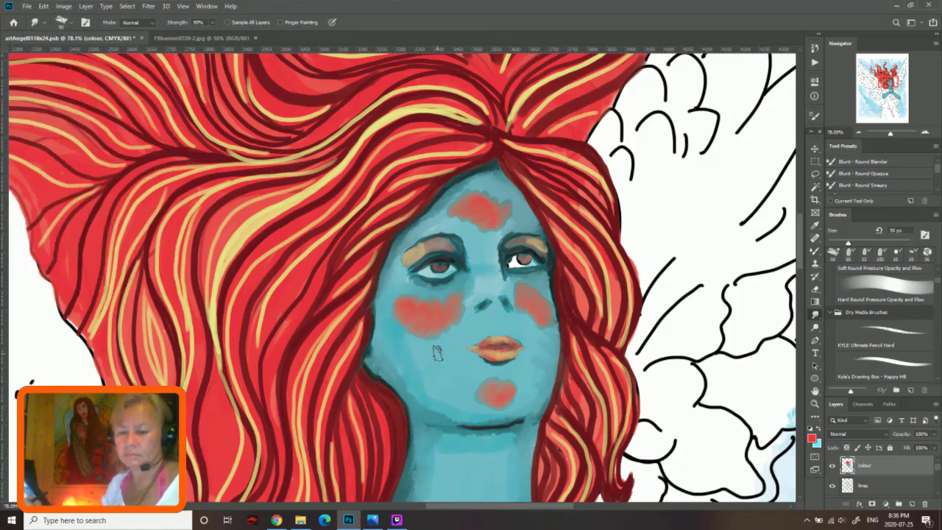
key(bracketleft)
key(bracketleft)
key(bracketleft)
key(bracketleft)
drag(394, 313, 407, 304)
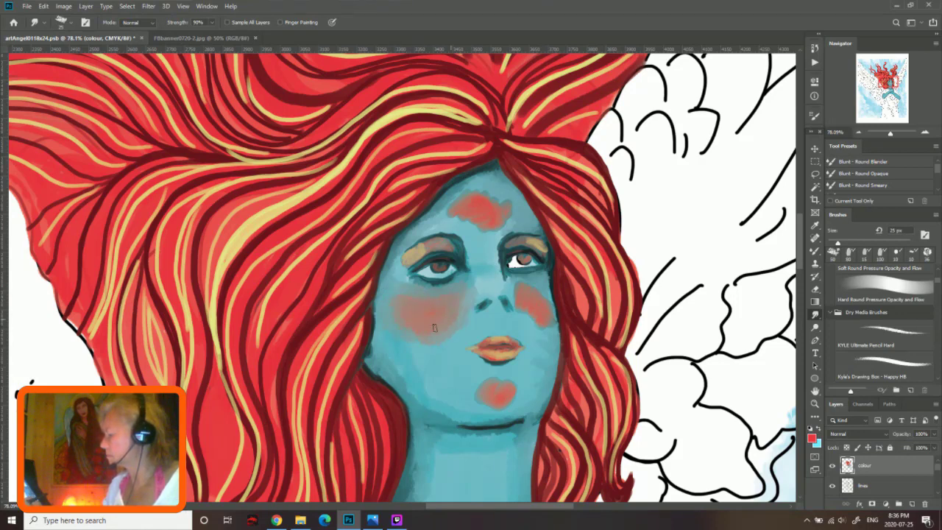
Step: Blend the right cheek, chin, forehead and above-eye blush into the skin, then fit the view
mouse_move(513, 283)
mouse_down()
mouse_move(535, 274)
mouse_move(552, 324)
mouse_up()
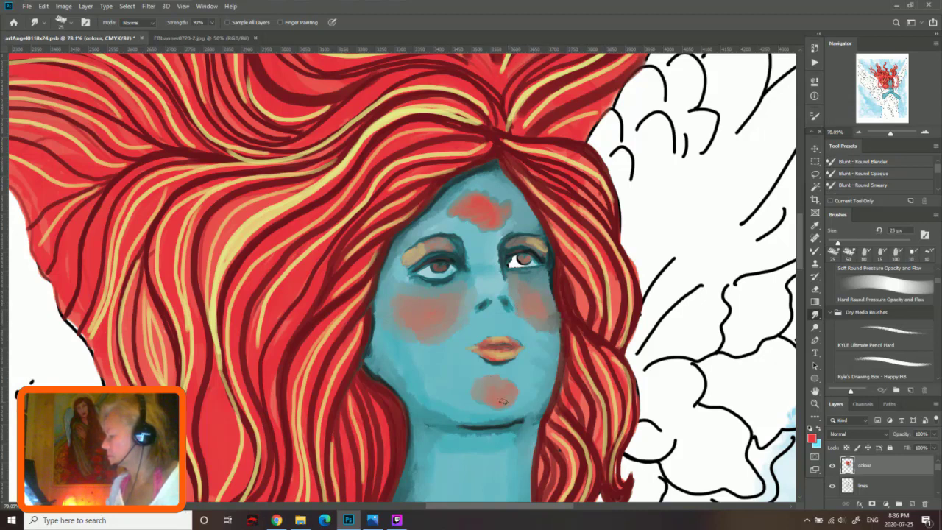
drag(503, 400, 509, 390)
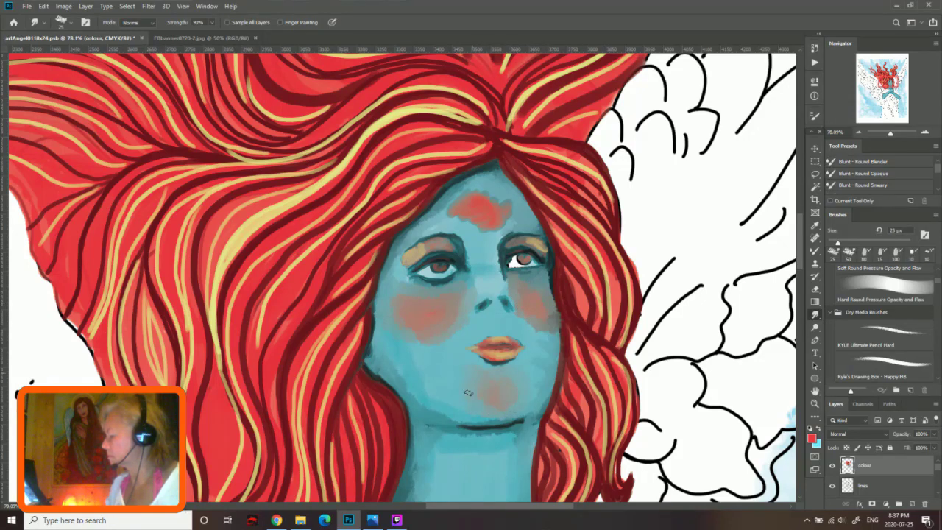
drag(530, 328, 543, 314)
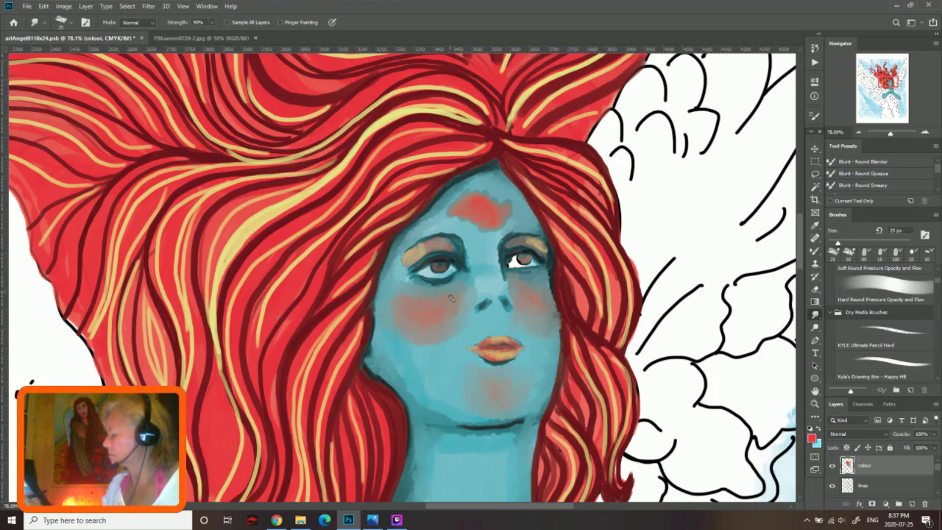
mouse_move(471, 221)
mouse_down()
mouse_move(466, 186)
mouse_move(483, 221)
mouse_move(501, 228)
mouse_up()
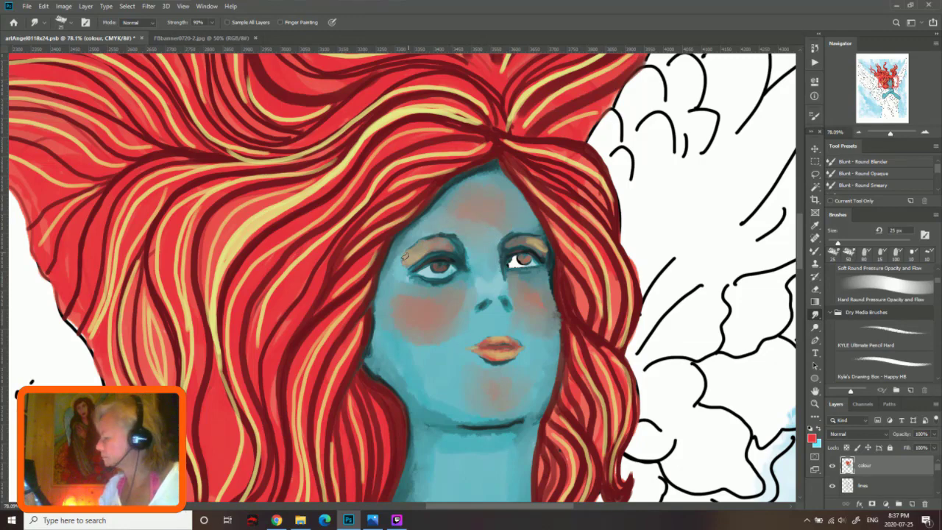
drag(423, 250, 449, 246)
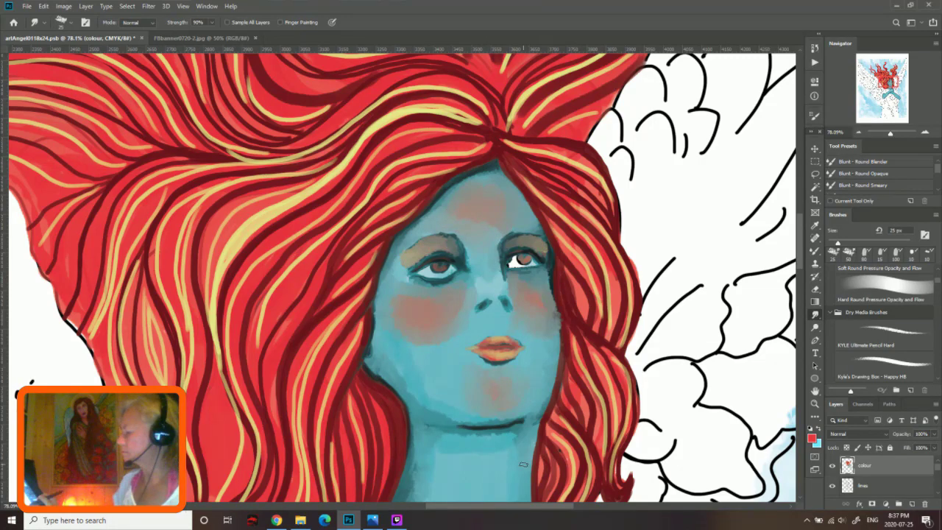
key(ctrl+0)
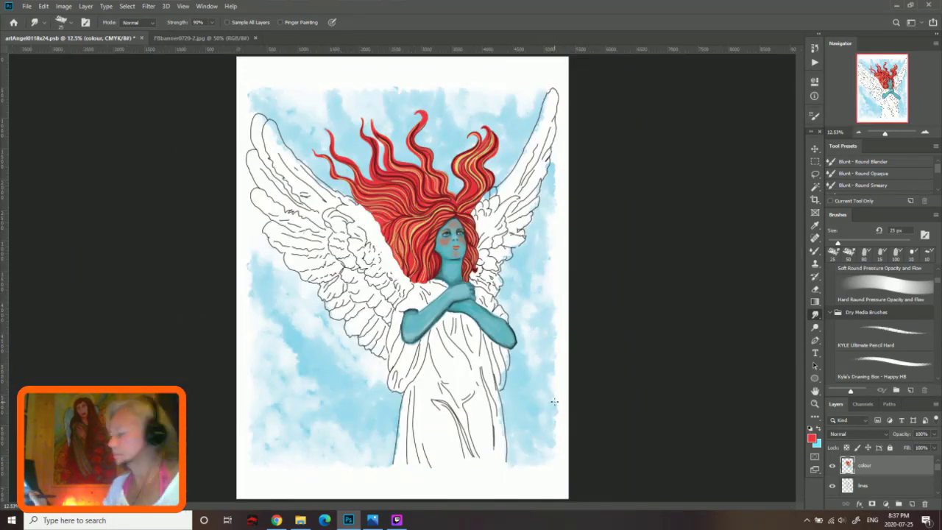
Step: Pick a mixer brush preset and blend the left cheek blush with the sampled teal skin colour
scroll(519, 273, up, 10)
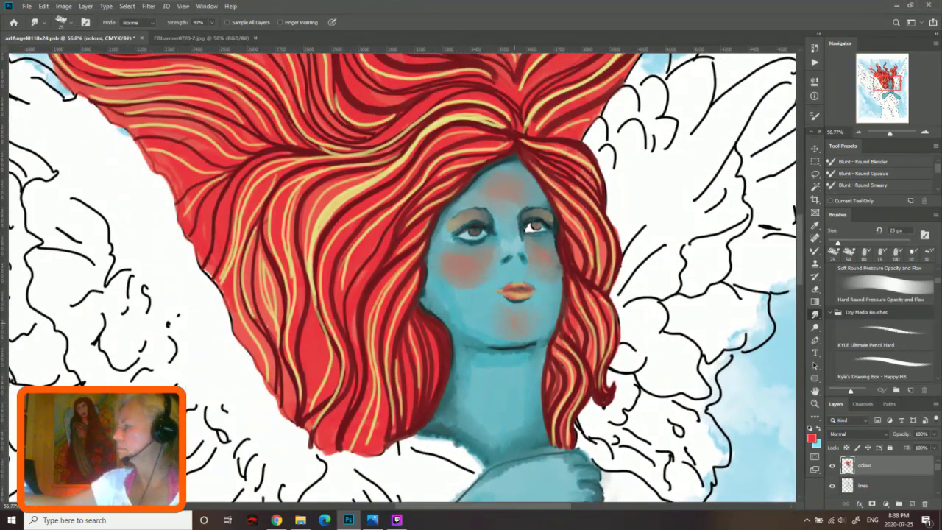
click(33, 22)
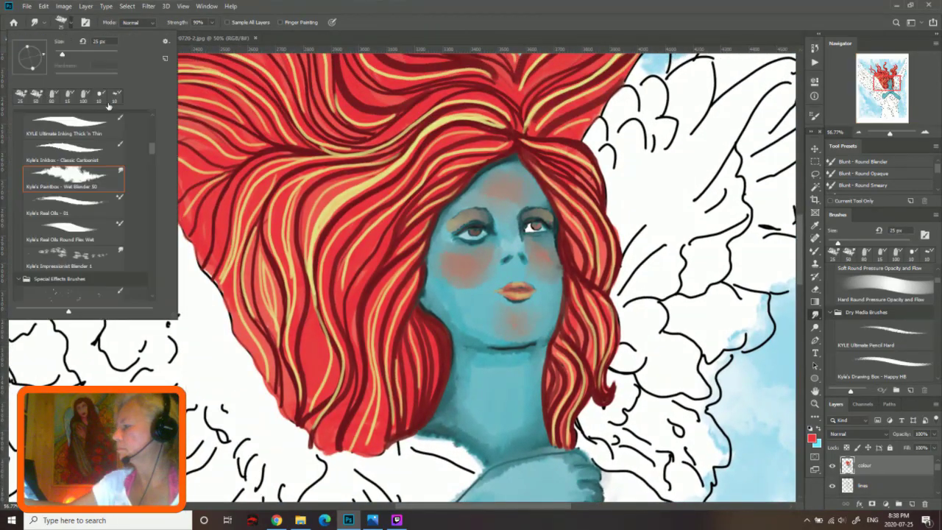
double_click(74, 230)
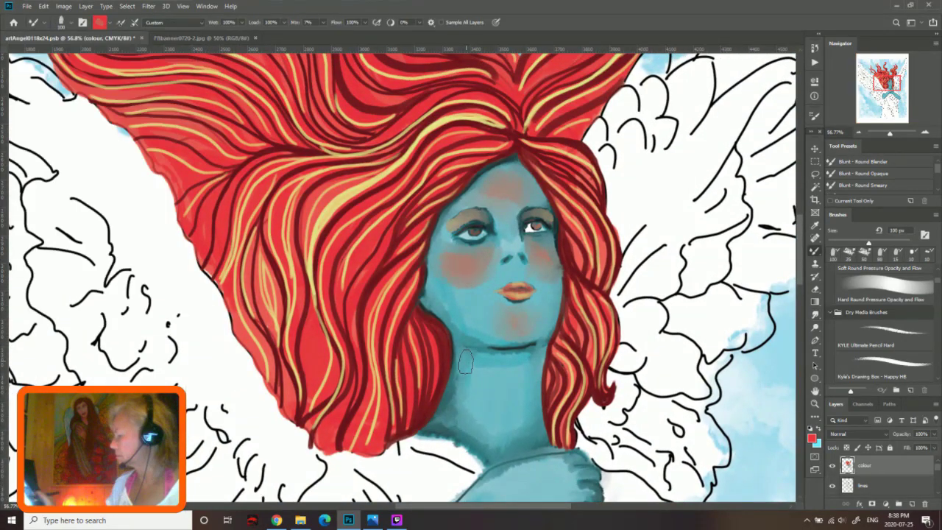
alt+click(477, 307)
mouse_move(457, 270)
mouse_down()
mouse_move(450, 279)
mouse_move(486, 255)
mouse_move(460, 292)
mouse_move(471, 262)
mouse_move(446, 257)
mouse_move(486, 251)
mouse_move(438, 249)
mouse_move(486, 287)
mouse_move(456, 309)
mouse_up()
Step: Sample a pale light blue for the lower left cheek and zoom in on the face
alt+click(460, 292)
click(39, 22)
key(r)
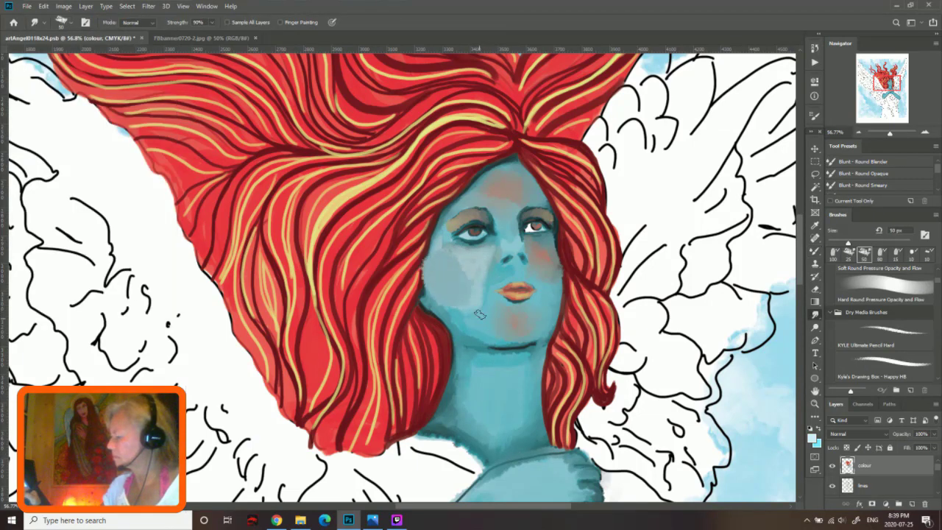
key(z)
click(471, 291)
Step: With the Mixer Brush, paint light blended streaks across the cheeks beside the nose
key(b)
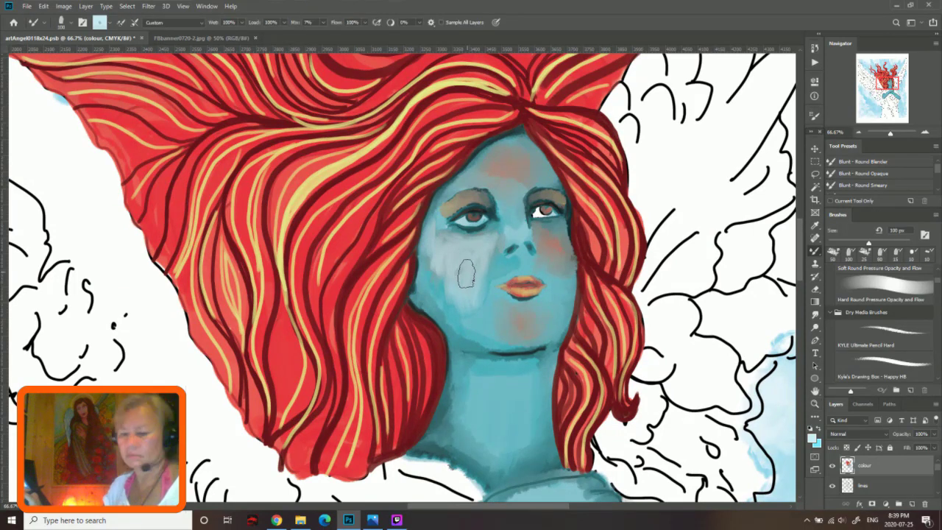
drag(436, 285, 463, 316)
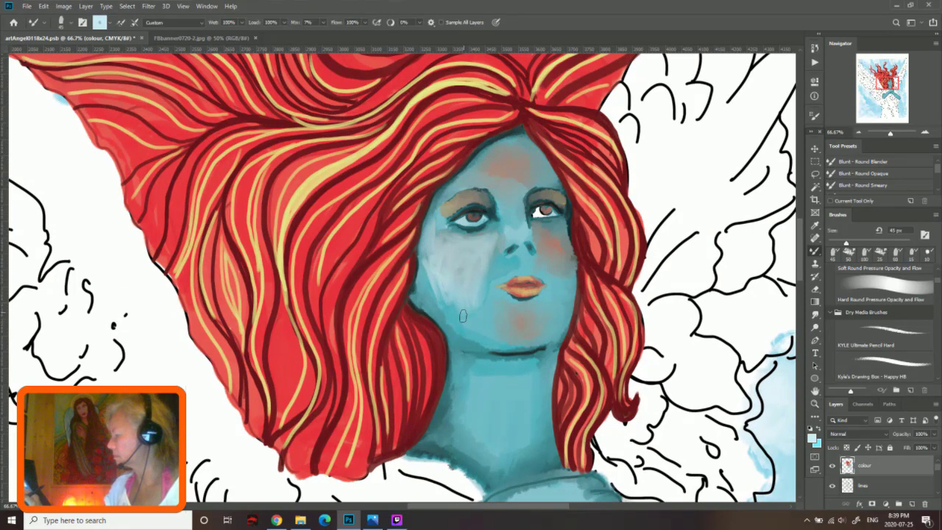
drag(554, 234, 566, 301)
drag(563, 256, 545, 307)
drag(501, 254, 479, 319)
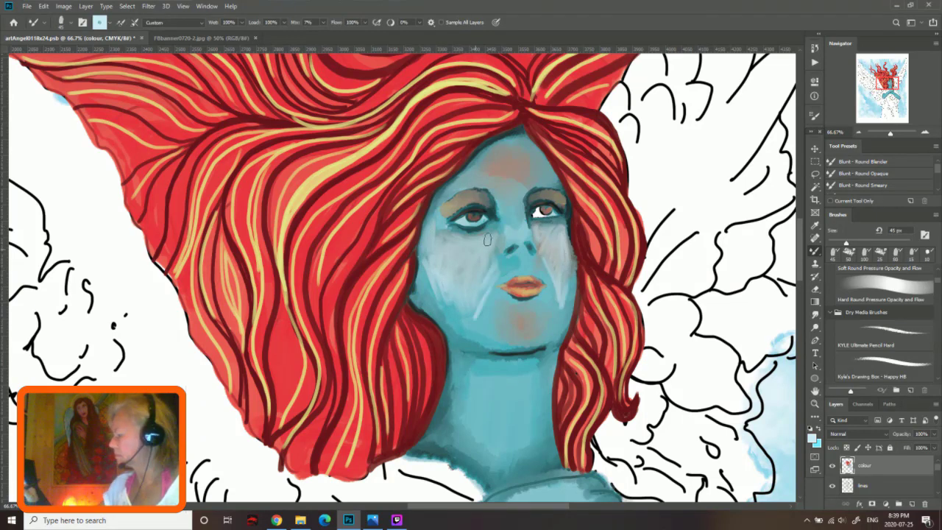
Step: With the Wet Blender preset at 30 px, smudge the cheek streaks and the dark jawline
click(33, 22)
click(129, 106)
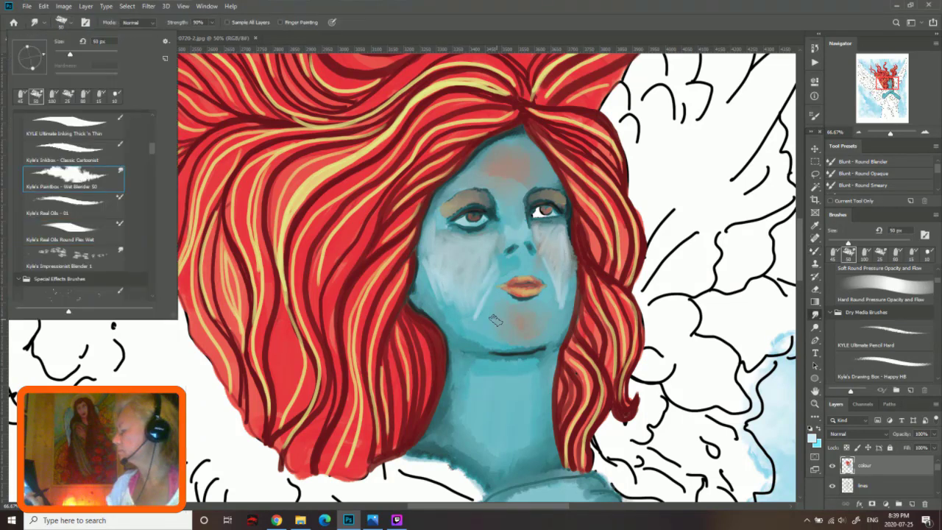
key(bracketleft)
key(bracketleft)
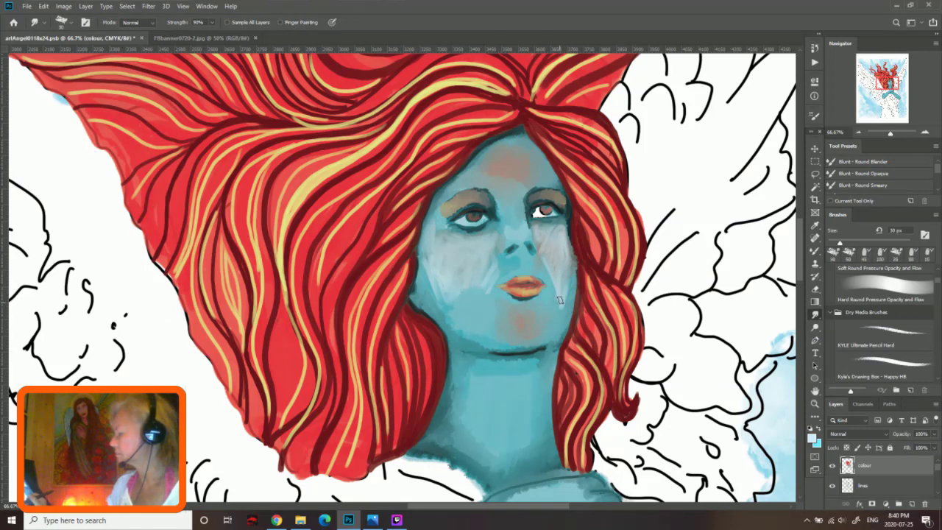
drag(561, 303, 547, 252)
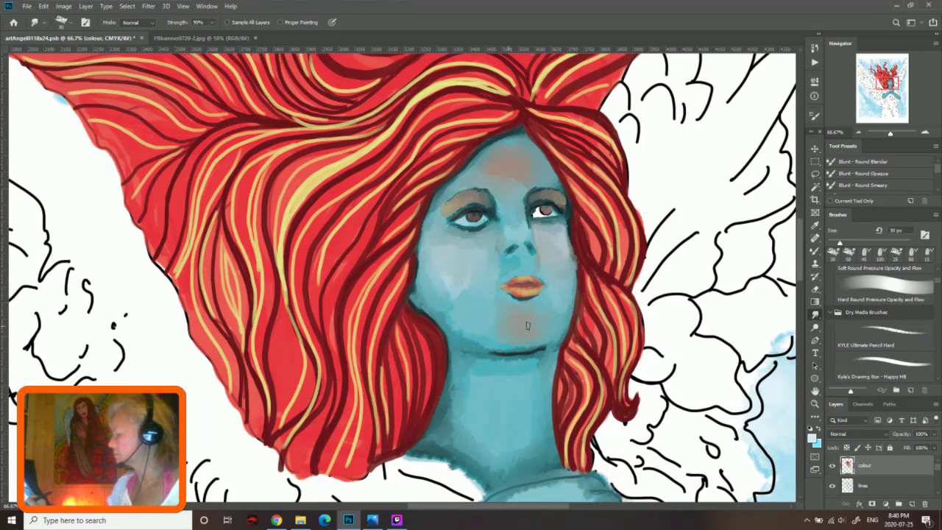
mouse_move(493, 354)
mouse_down()
mouse_move(538, 353)
mouse_move(556, 335)
mouse_move(475, 342)
mouse_up()
mouse_move(552, 337)
mouse_down()
mouse_move(513, 360)
mouse_move(479, 363)
mouse_up()
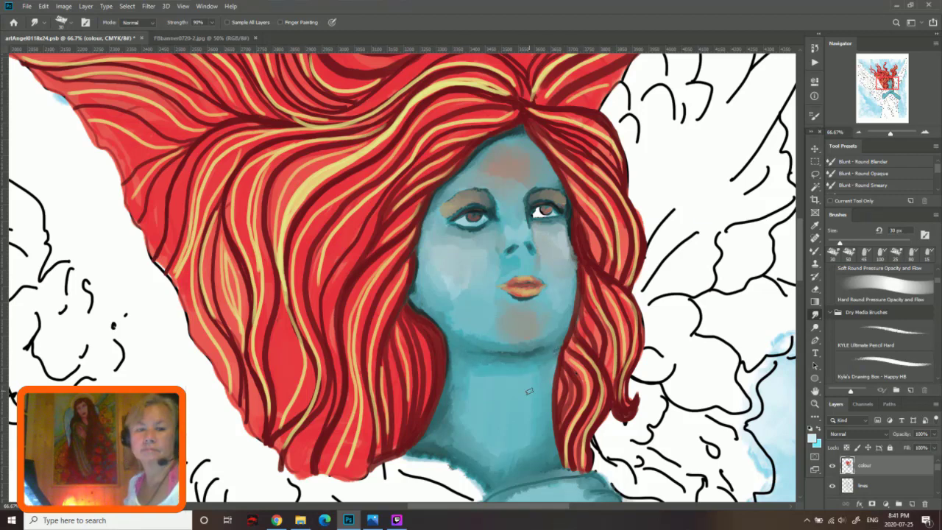
Step: Zoom in to about 108% for a closer view of the angel's face and hair
click(276, 520)
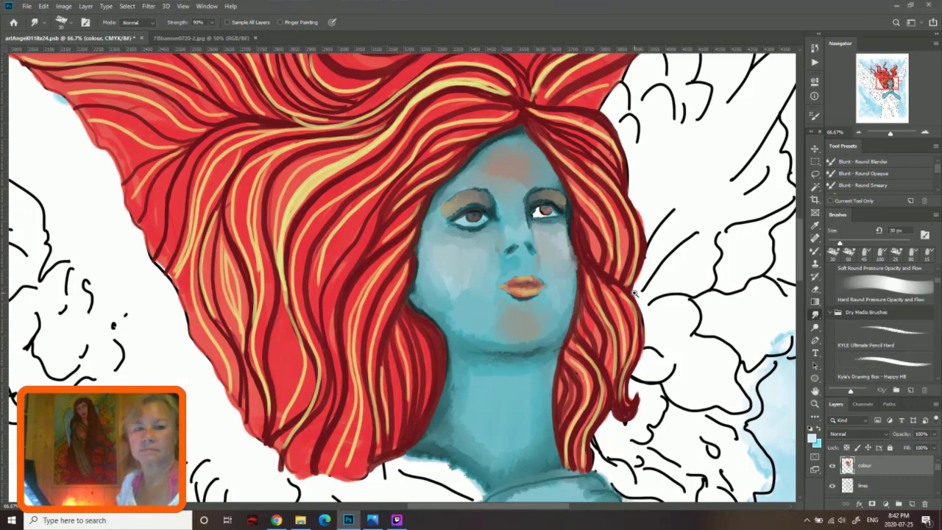
scroll(624, 304, up, 3)
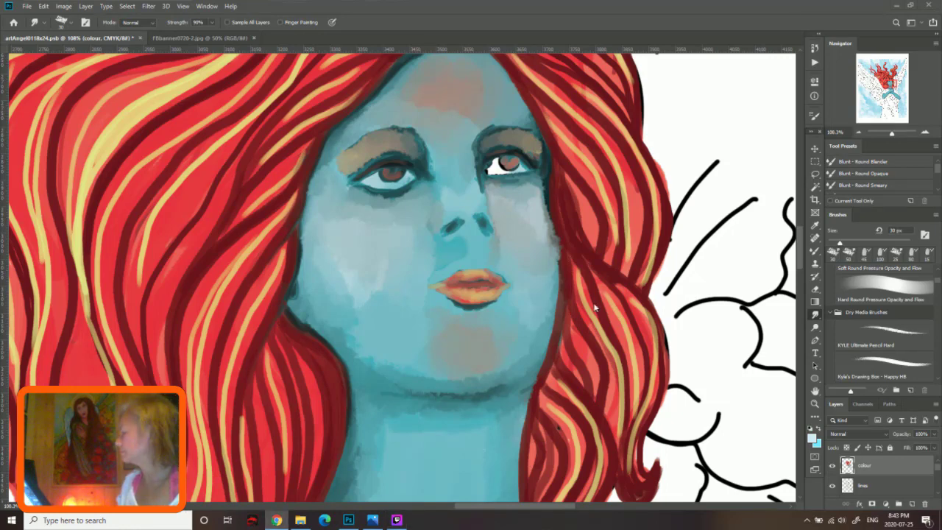
Step: Choose the KYLE Ultimate Inking Thick 'n Thin brush at 7 px, undoing the stray light-blue dab
scroll(637, 312, up, 3)
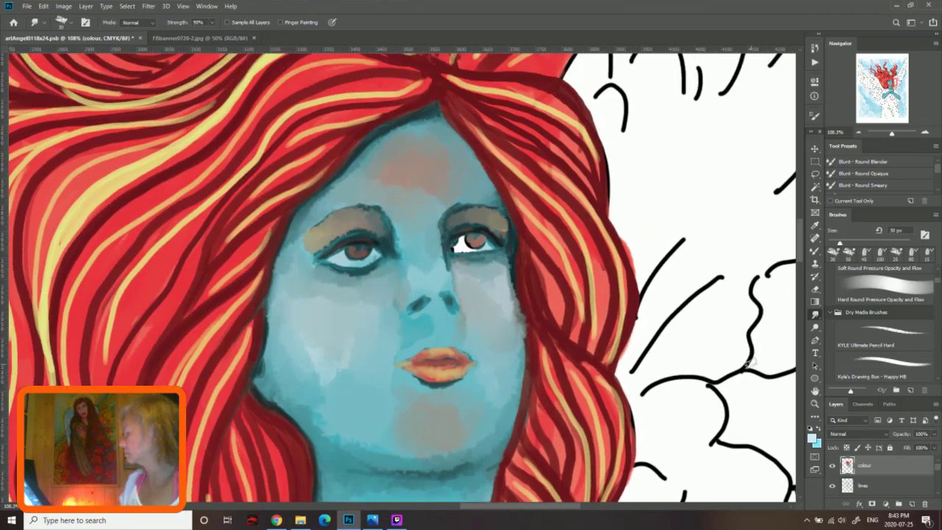
click(65, 27)
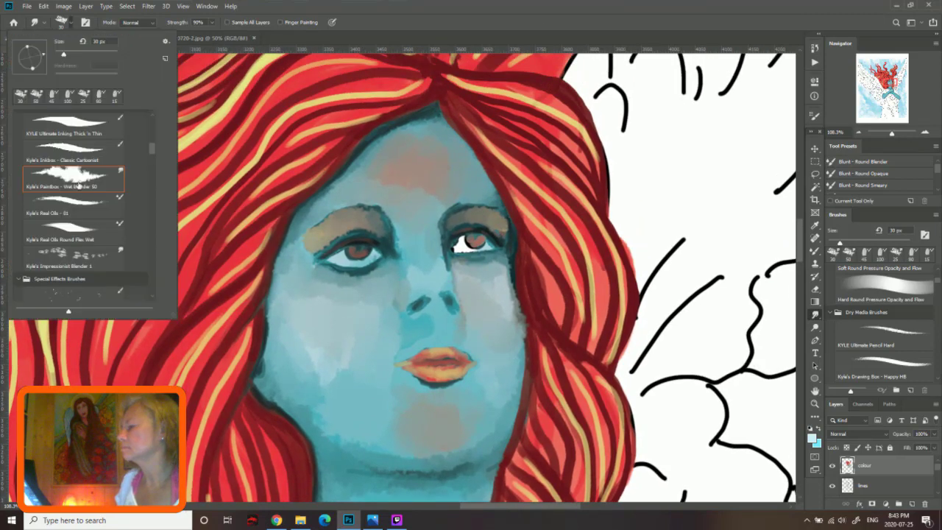
click(74, 122)
click(647, 138)
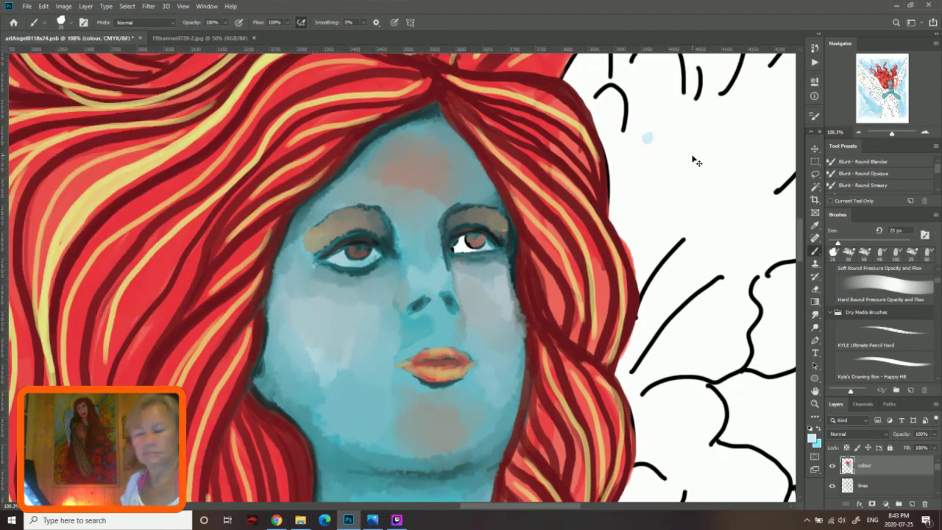
key(ctrl+z)
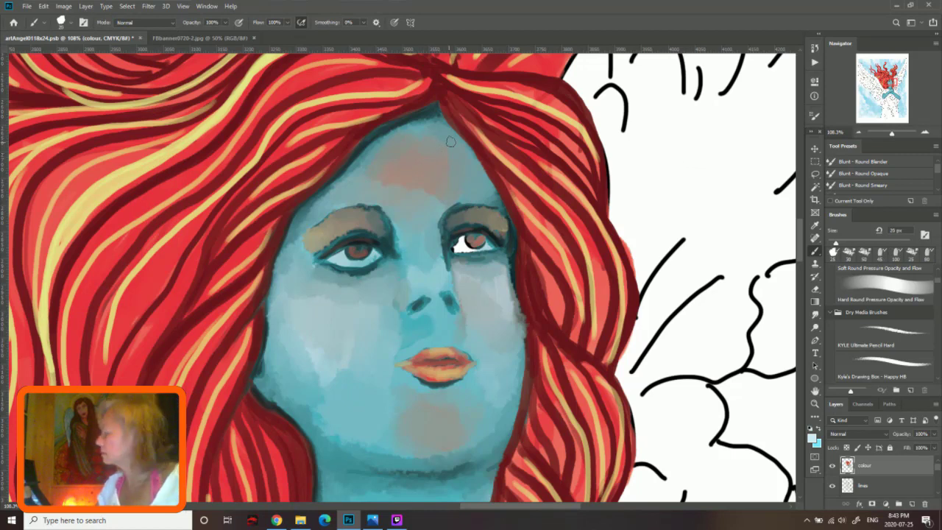
key(bracketleft)
key(bracketleft)
key(bracketleft)
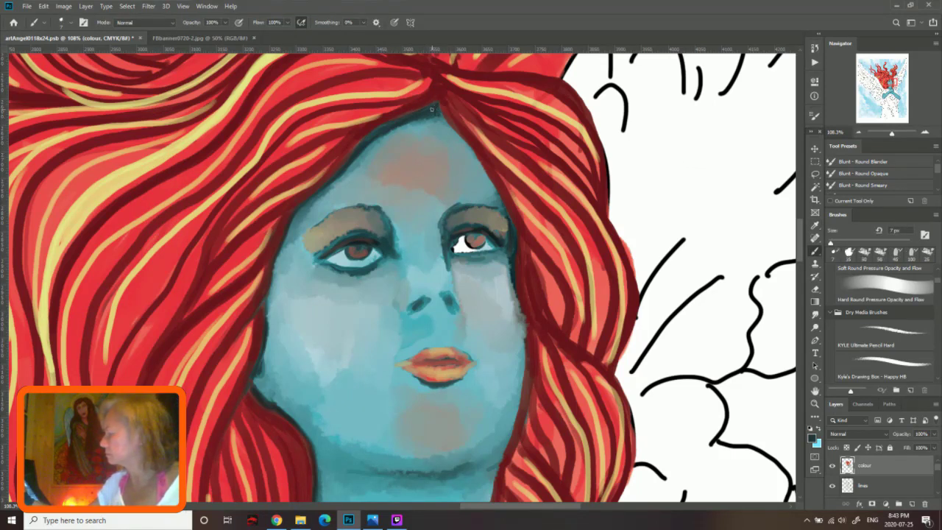
Step: Outline the forehead hairline and the right side of the face, eye and hair with dark strokes
mouse_move(443, 119)
mouse_down()
mouse_move(483, 169)
mouse_move(438, 106)
mouse_up()
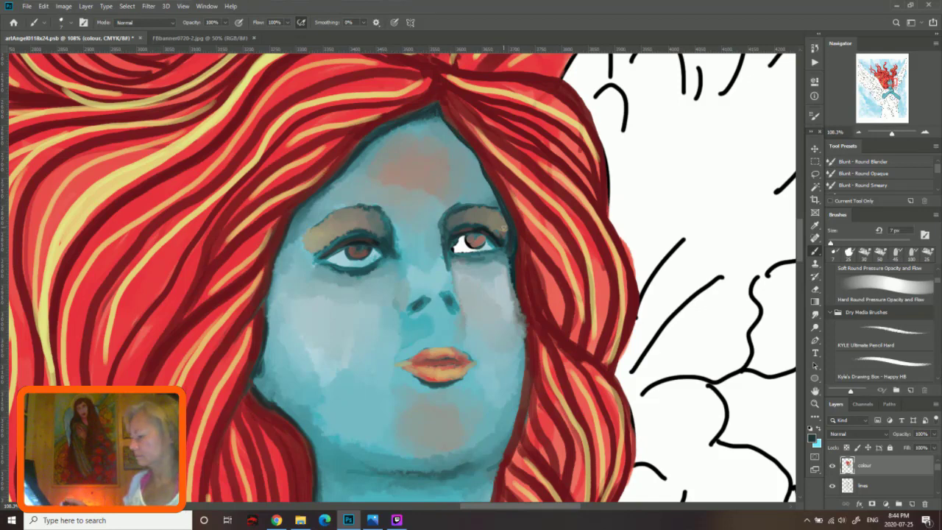
mouse_move(511, 252)
mouse_down()
mouse_move(525, 361)
mouse_move(511, 436)
mouse_up()
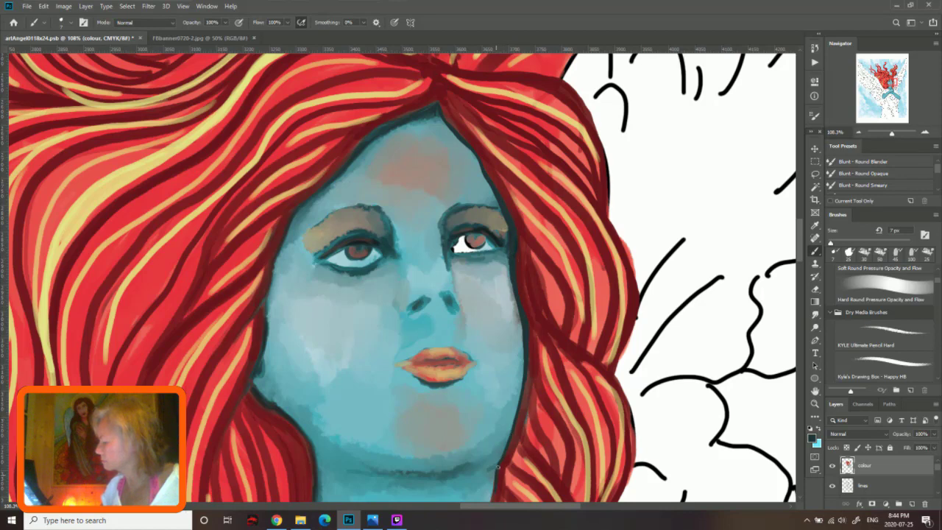
drag(543, 345, 582, 432)
drag(523, 240, 544, 263)
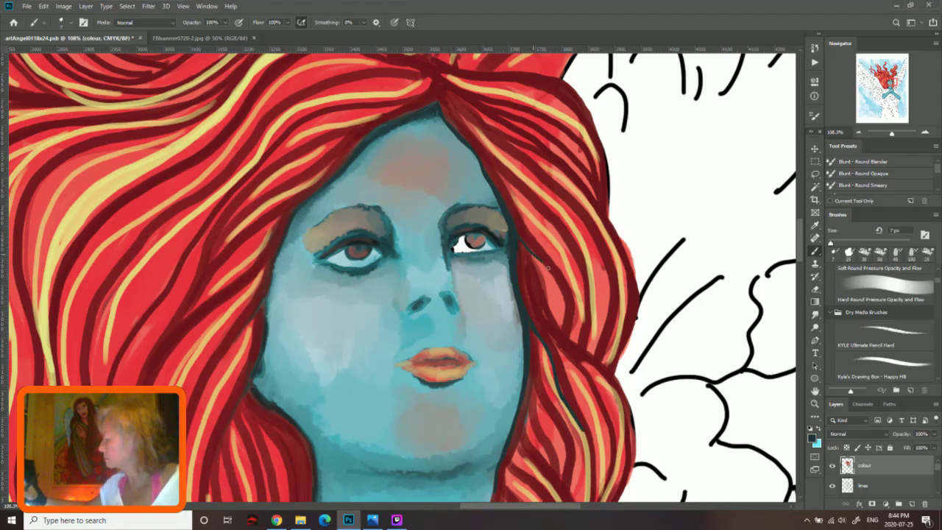
drag(564, 320, 516, 231)
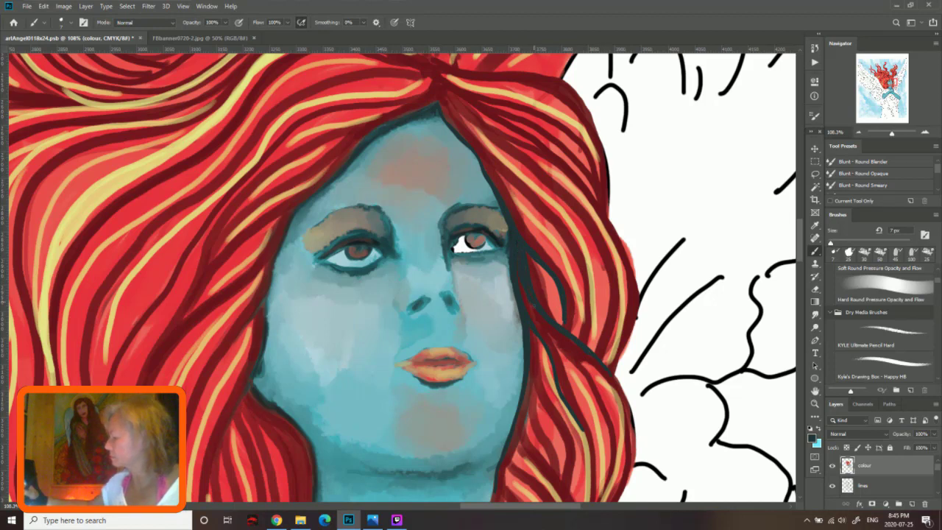
Step: Outline the left side of the face down to the jaw and darken the left eyebrow
drag(431, 103, 341, 165)
drag(213, 275, 184, 318)
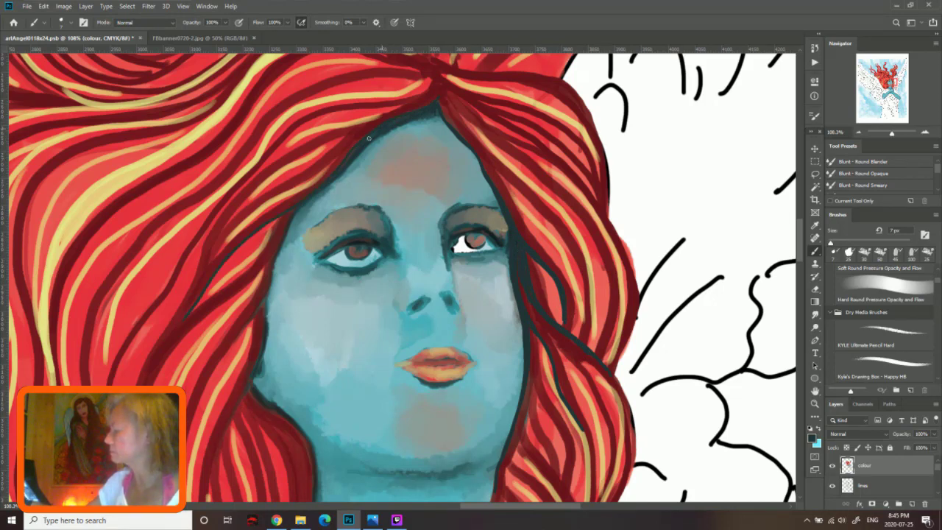
drag(270, 255, 160, 368)
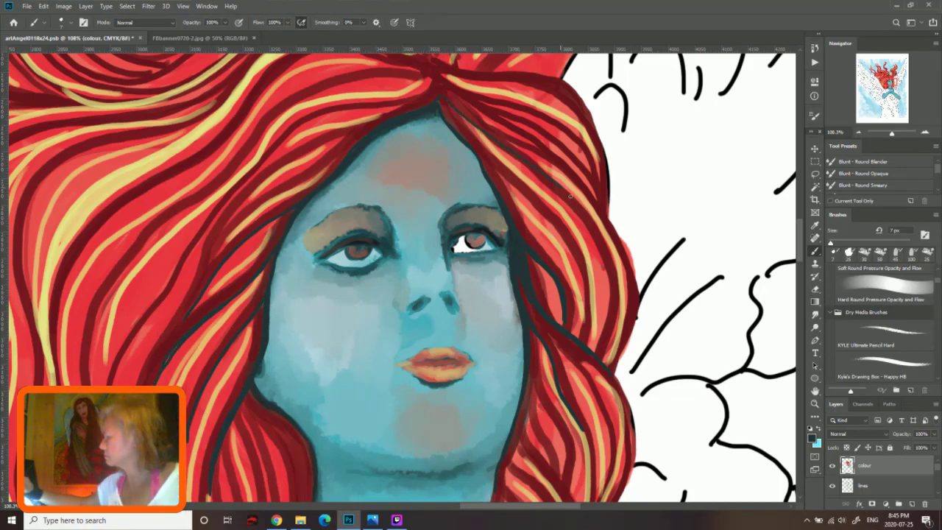
drag(294, 179, 159, 352)
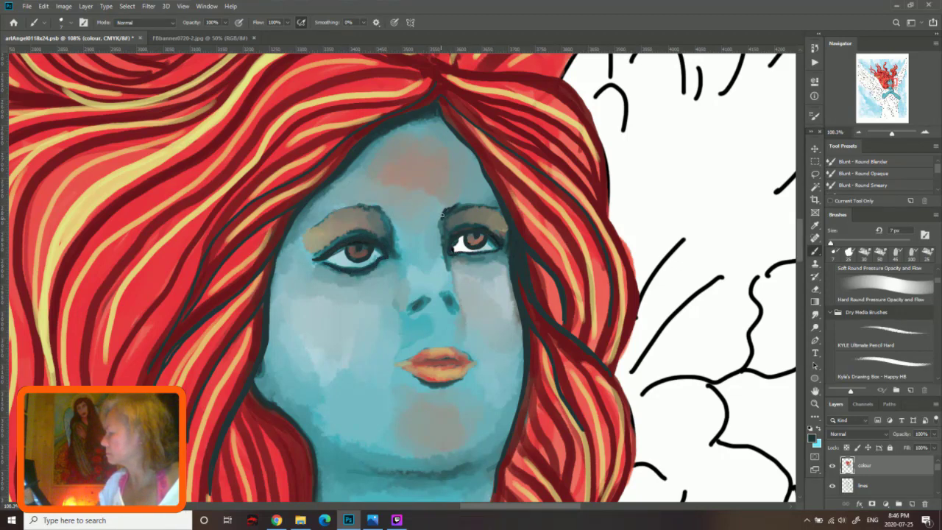
mouse_move(378, 210)
mouse_down()
mouse_move(387, 217)
mouse_move(327, 217)
mouse_move(362, 204)
mouse_up()
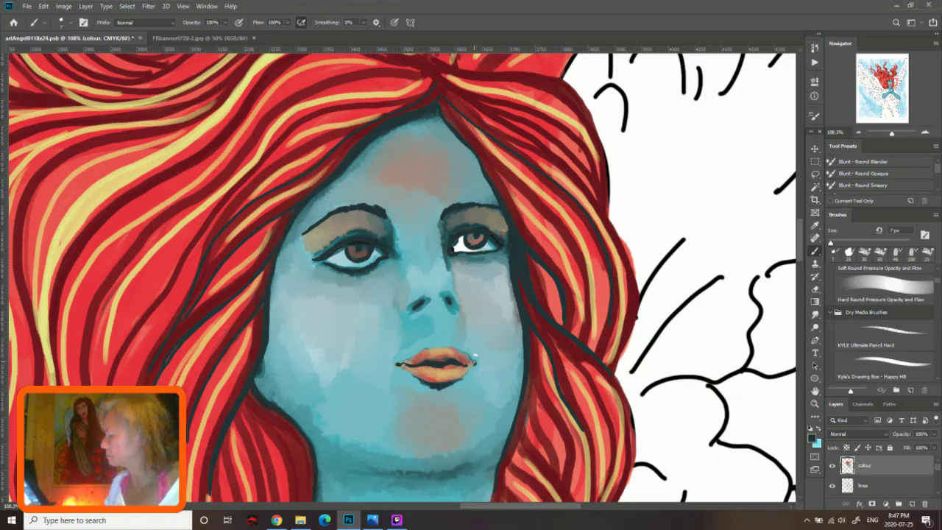
Step: Brighten the white of the left eye with white paint and add a catchlight to the iris
key(e)
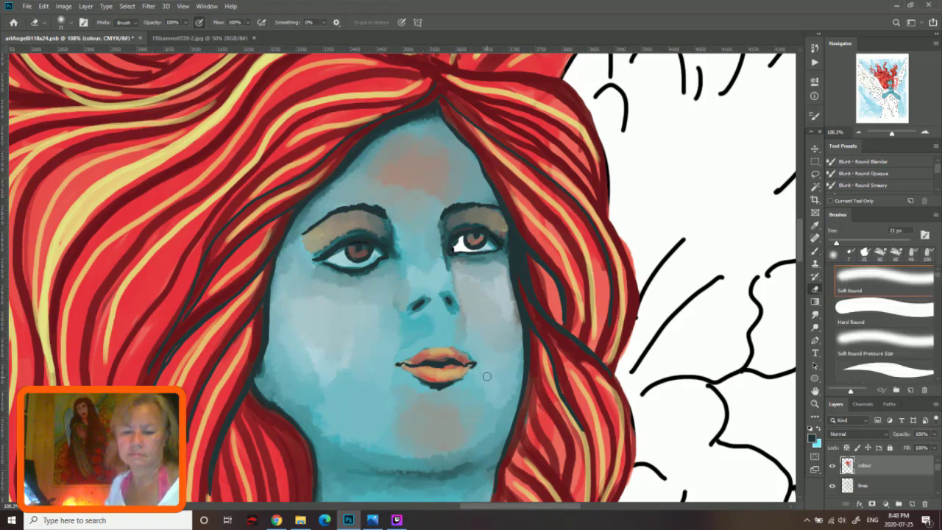
key(b)
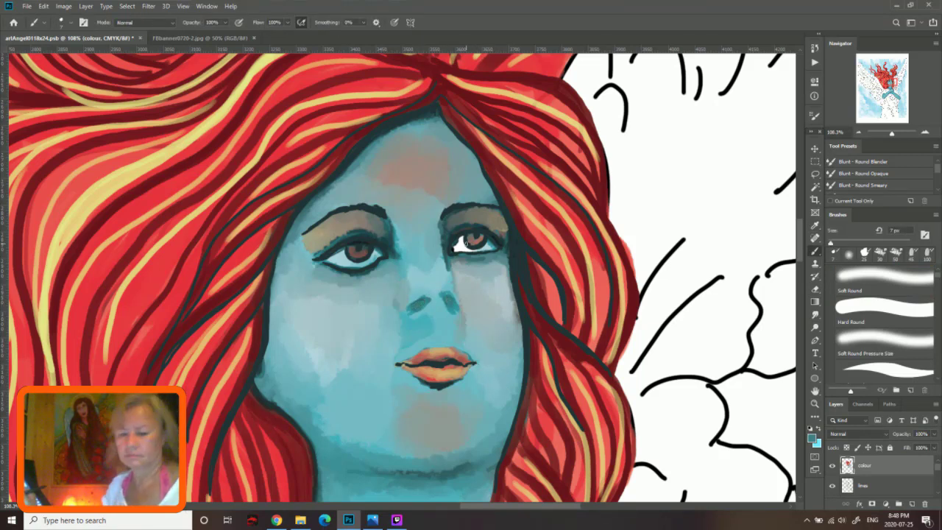
alt+click(456, 244)
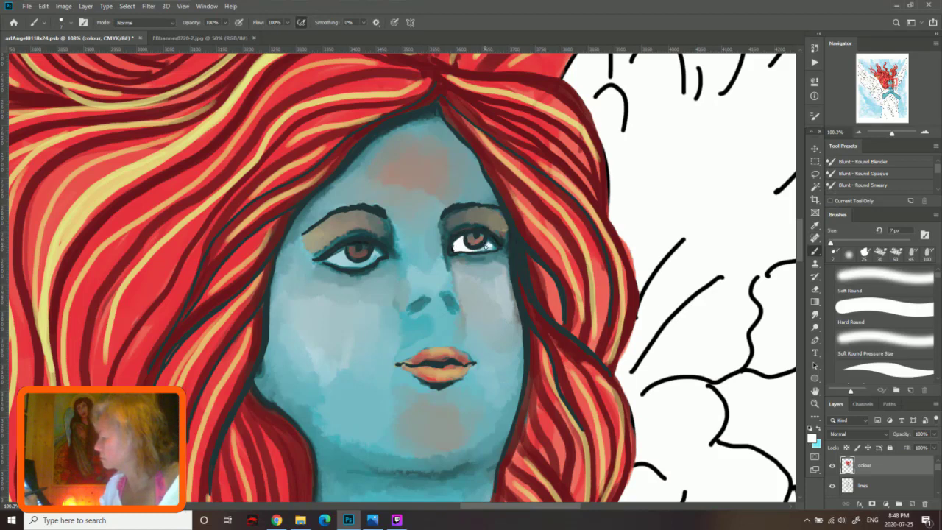
drag(359, 258, 338, 257)
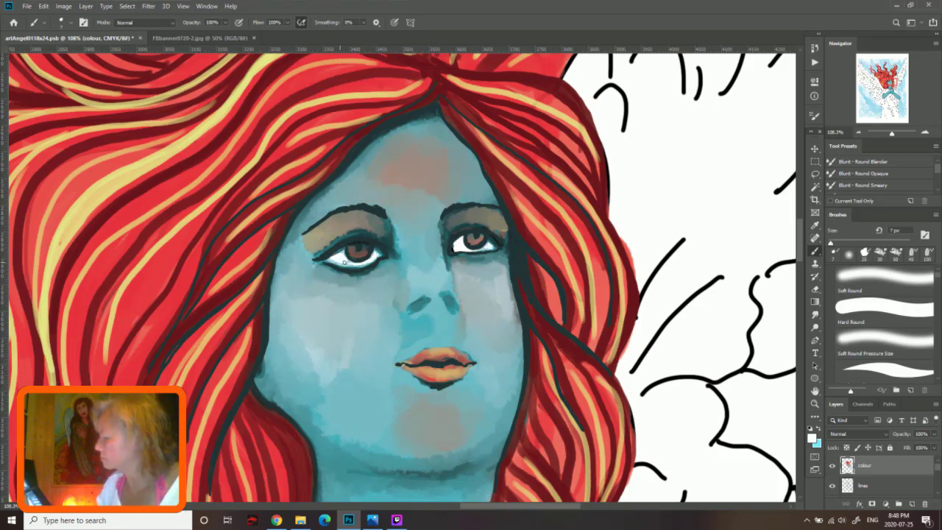
click(353, 248)
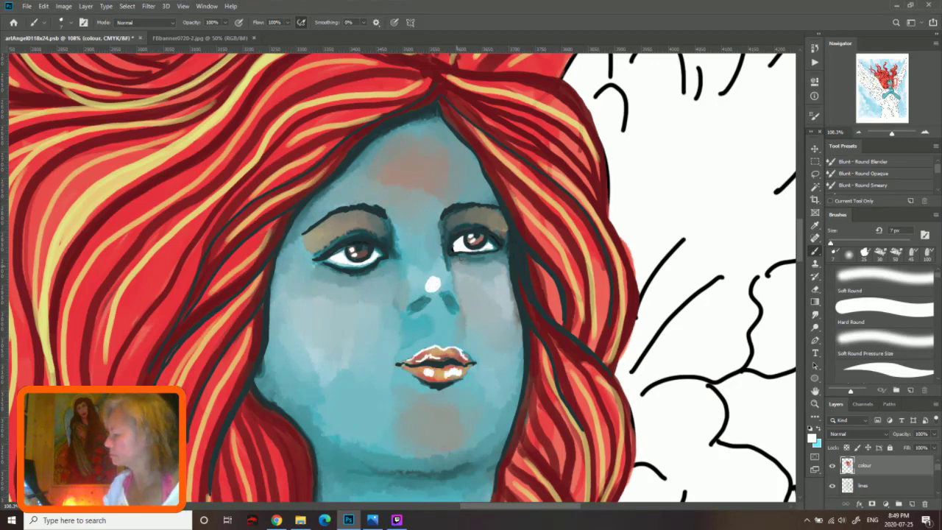
Step: With the Wet Blender at 20 px, smudge the white nose and upper lip highlights into the skin
click(65, 22)
scroll(151, 146, up, 2)
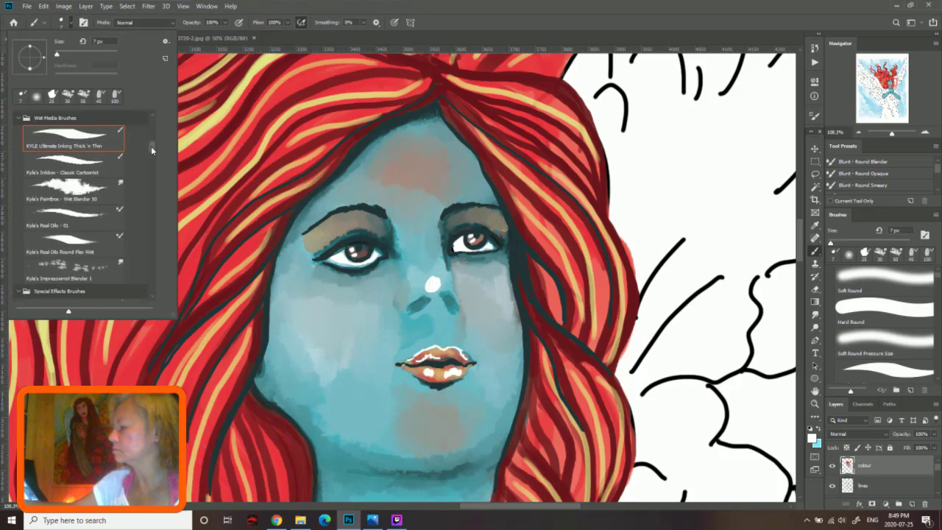
click(70, 195)
click(436, 267)
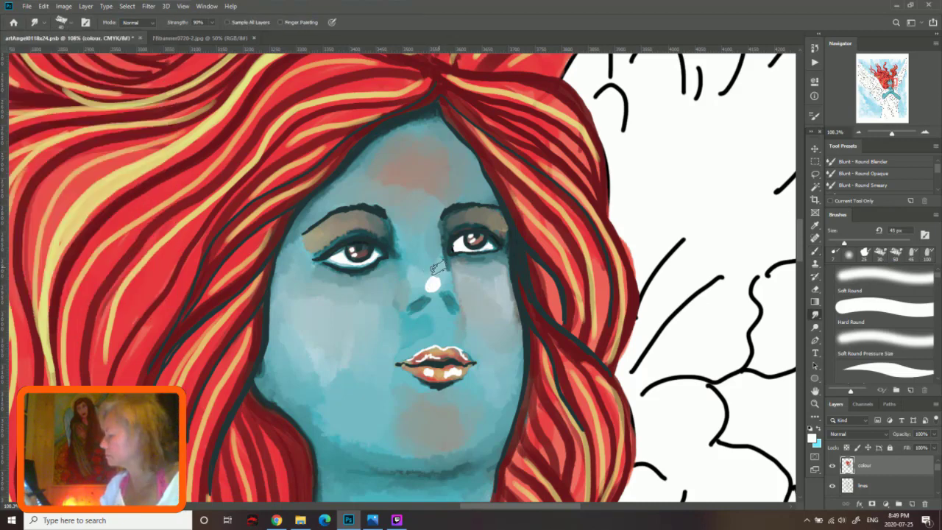
drag(431, 279, 439, 291)
key(bracketleft)
key(bracketleft)
key(bracketleft)
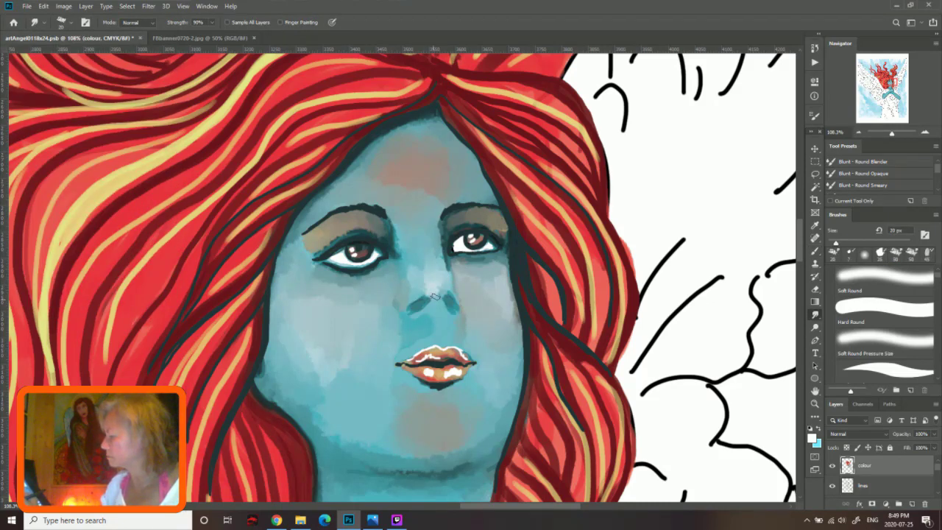
drag(430, 346, 464, 371)
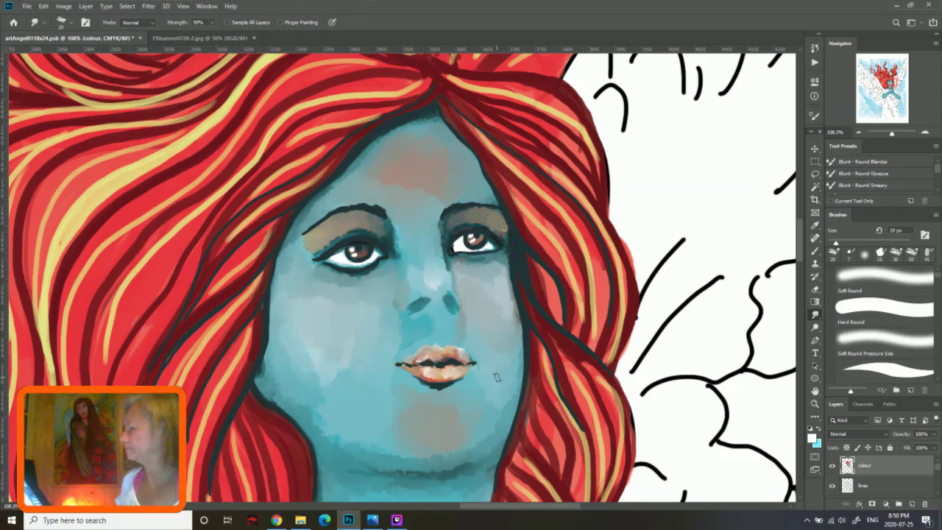
Step: Select the Ultimate Pastel Palooza brush preset
scroll(150, 144, down, 2)
scroll(150, 145, down, 2)
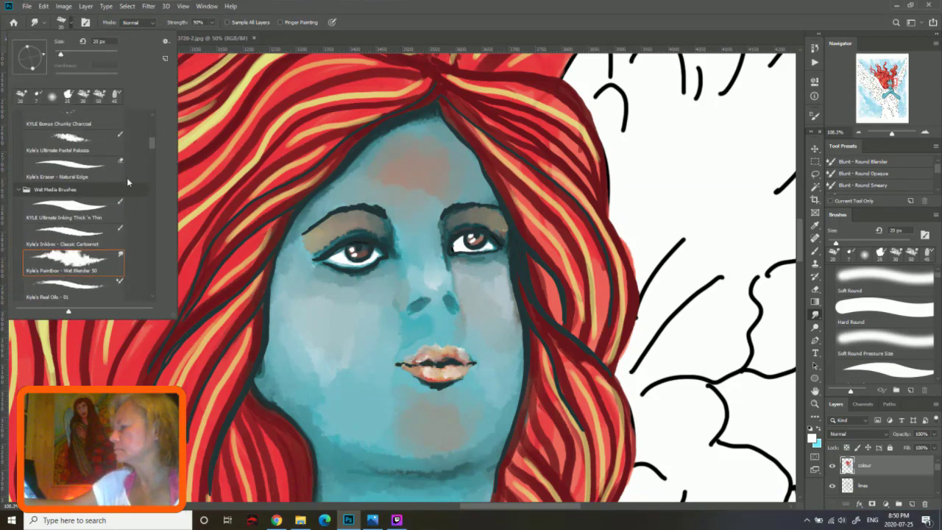
click(123, 177)
click(74, 144)
Step: Paint pastel patches on both cheeks, the forehead, the chin and the left eyelid
key(b)
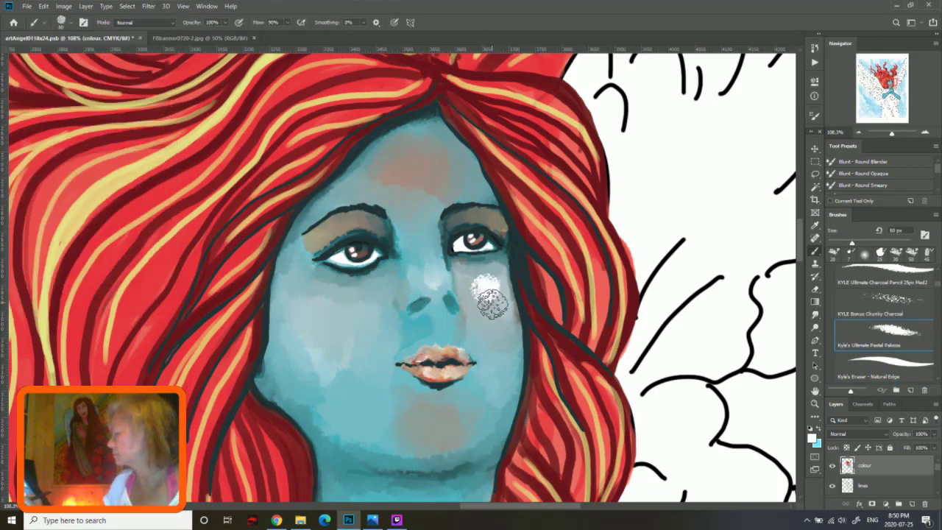
mouse_move(488, 287)
mouse_down()
mouse_move(496, 301)
mouse_move(497, 287)
mouse_move(489, 313)
mouse_up()
mouse_move(330, 309)
mouse_down()
mouse_move(294, 290)
mouse_move(353, 301)
mouse_move(330, 343)
mouse_up()
mouse_move(389, 172)
mouse_down()
mouse_move(444, 160)
mouse_move(412, 177)
mouse_up()
drag(431, 436, 466, 431)
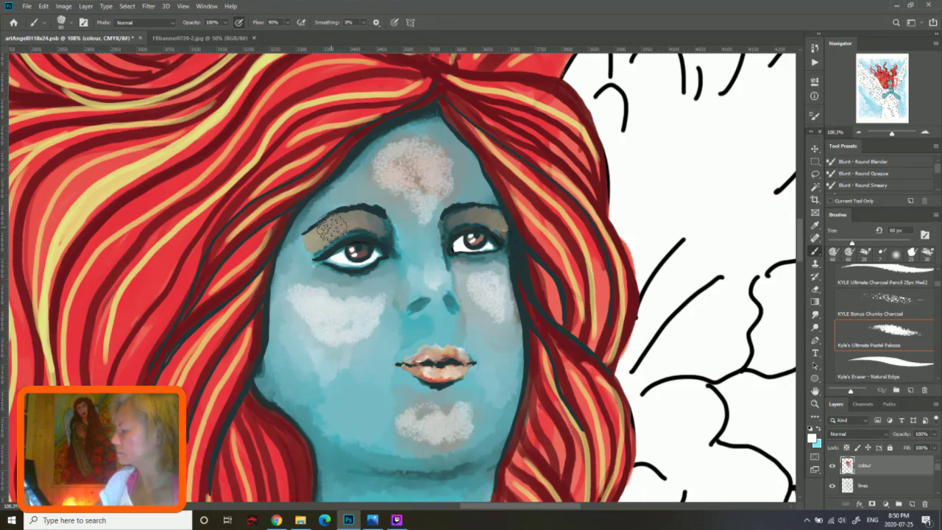
drag(308, 247, 353, 224)
drag(294, 243, 305, 257)
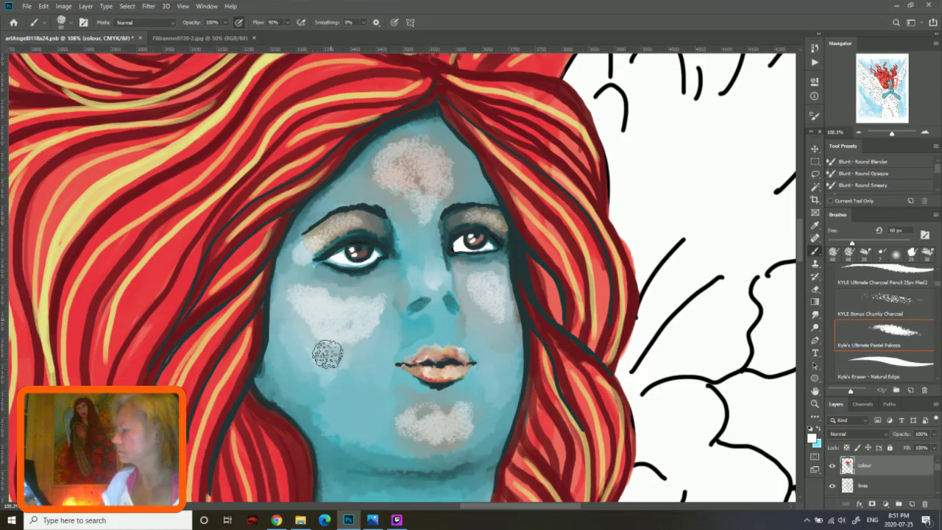
Step: Switch to the Smudge tool and blend the chin patch into the skin, redoing the first attempt
click(71, 28)
key(r)
mouse_move(441, 435)
mouse_down()
mouse_move(399, 393)
mouse_move(441, 427)
mouse_move(405, 430)
mouse_move(464, 412)
mouse_move(427, 449)
mouse_move(478, 423)
mouse_up()
key(ctrl+z)
key(ctrl+z)
drag(390, 395, 468, 428)
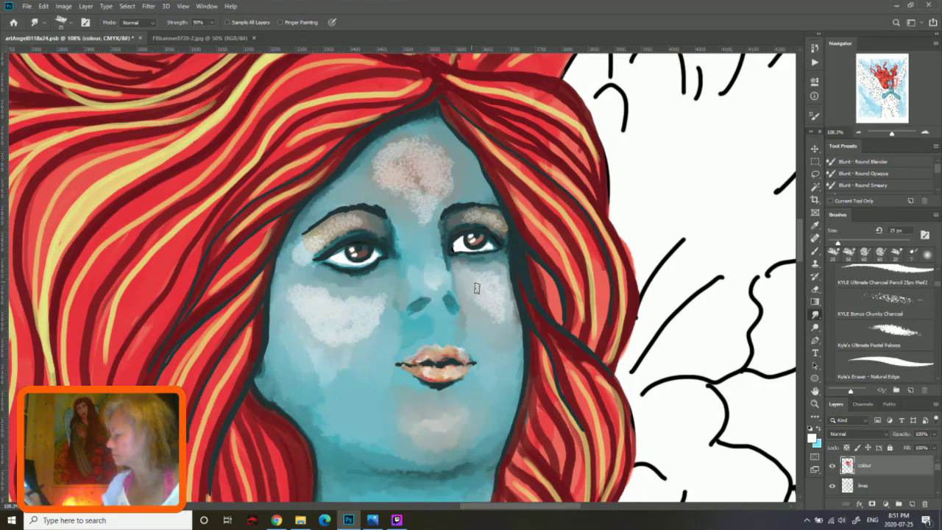
Step: Blend the left cheek, forehead and eyeshadow patches into the teal skin, then save
mouse_move(368, 299)
mouse_down()
mouse_move(324, 291)
mouse_move(323, 333)
mouse_move(340, 387)
mouse_up()
mouse_move(373, 341)
mouse_down()
mouse_move(338, 289)
mouse_move(331, 300)
mouse_move(375, 307)
mouse_up()
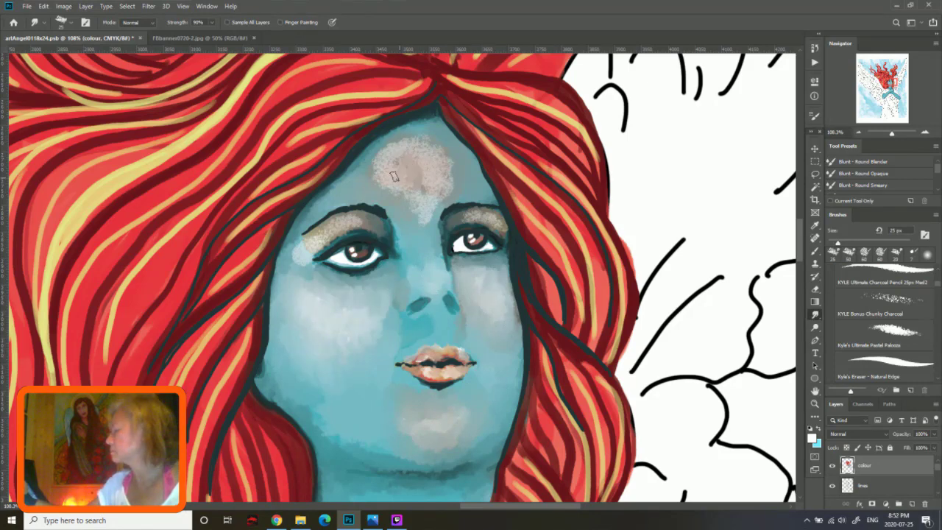
mouse_move(417, 179)
mouse_down()
mouse_move(390, 151)
mouse_move(445, 173)
mouse_move(409, 155)
mouse_move(420, 206)
mouse_move(434, 169)
mouse_move(423, 260)
mouse_up()
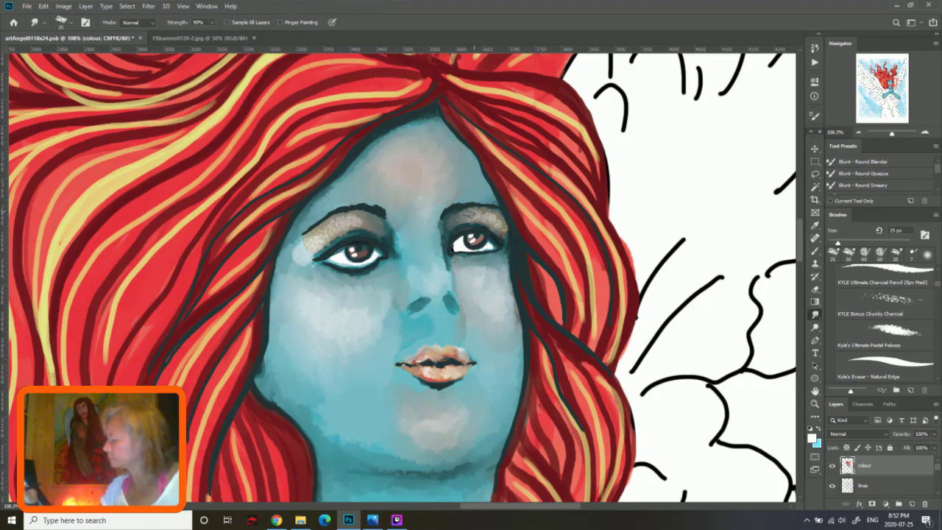
drag(467, 215, 504, 227)
mouse_move(372, 221)
mouse_down()
mouse_move(342, 223)
mouse_move(318, 243)
mouse_move(334, 217)
mouse_up()
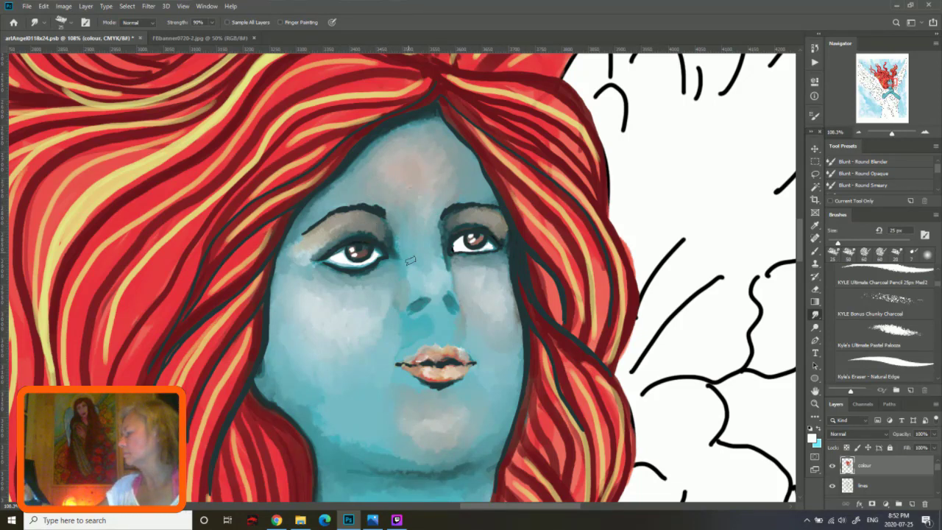
key(ctrl+s)
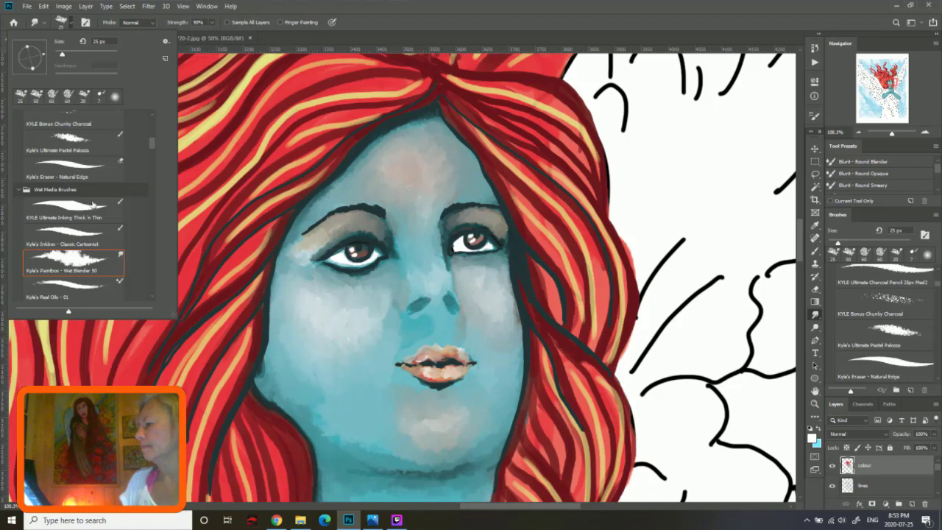
Step: Switch to a 10 px Ultimate Inking brush in dark teal and stroke the left nostril
click(93, 204)
scroll(150, 148, down, 3)
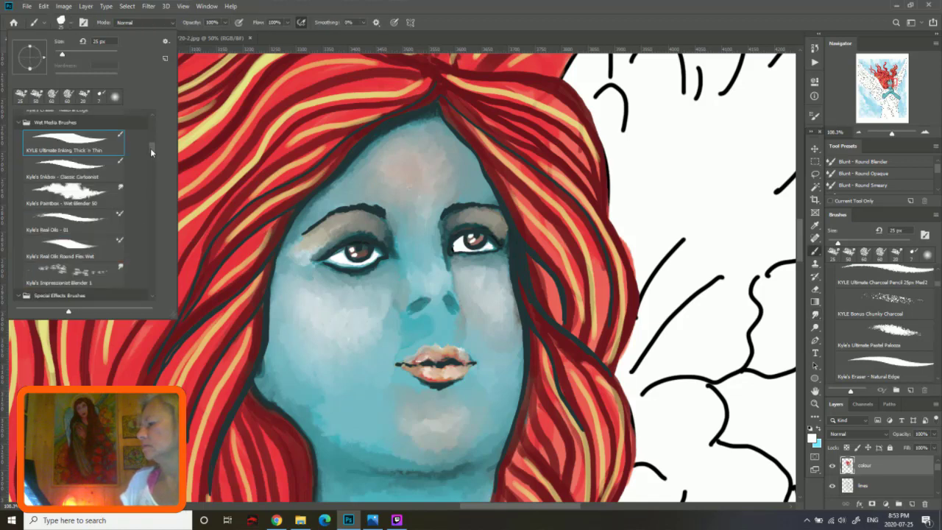
click(350, 322)
key(bracketleft)
key(bracketleft)
key(bracketleft)
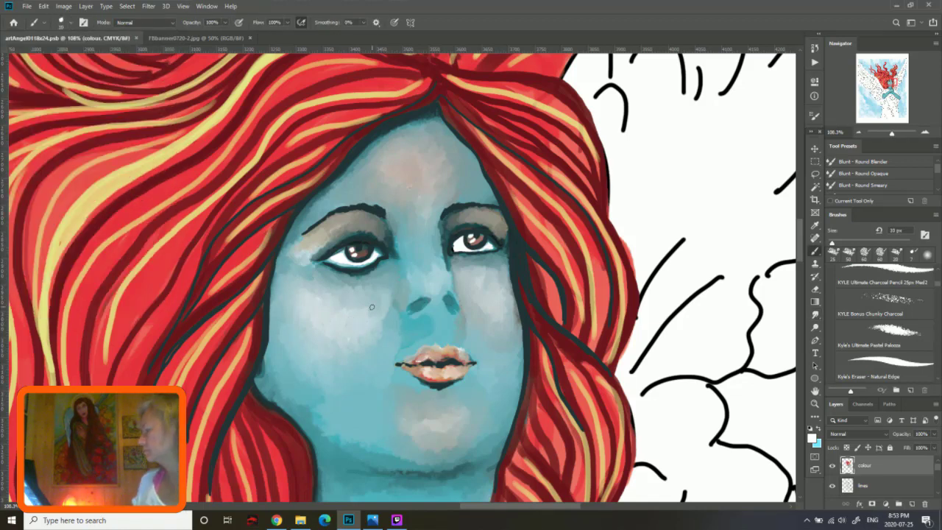
alt+click(418, 304)
drag(411, 309, 450, 305)
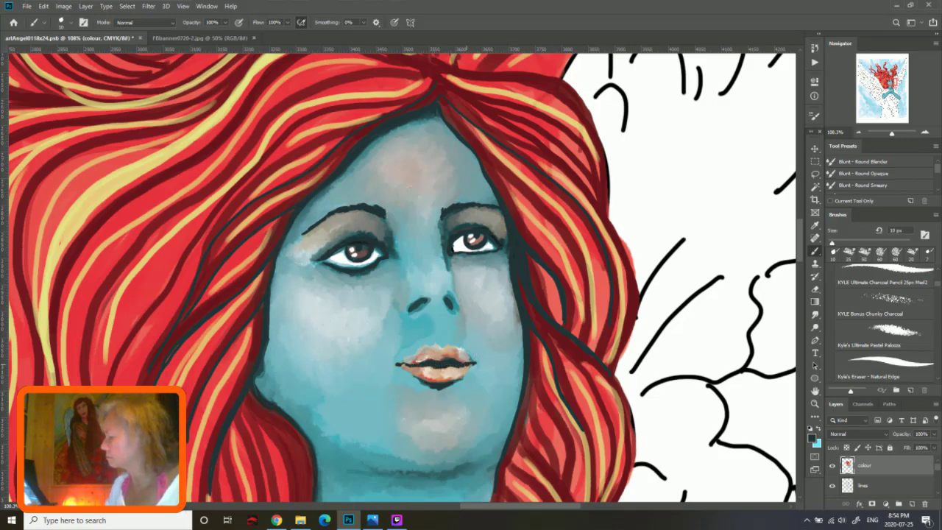
Step: Draw dark outlines along the right hair's inner edge beside the neck
drag(555, 258, 641, 197)
scroll(640, 198, down, 3)
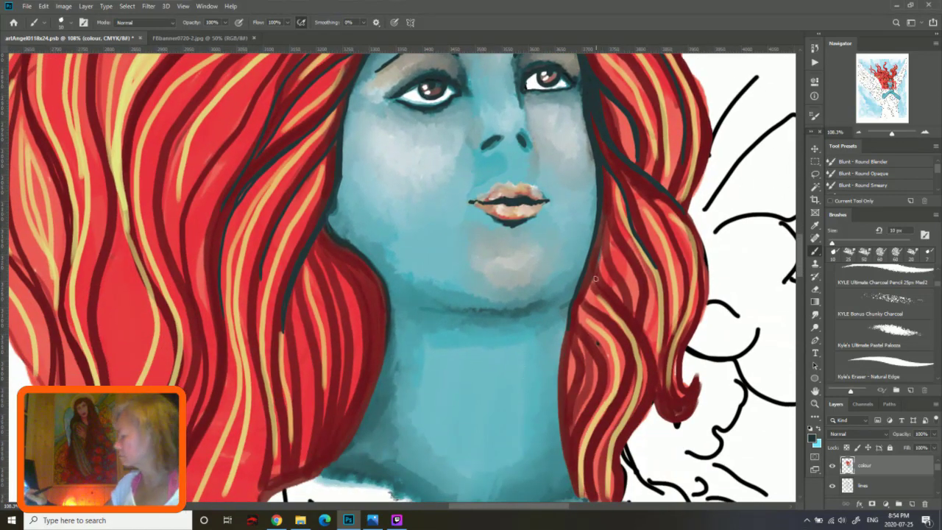
drag(595, 341, 581, 449)
mouse_move(578, 302)
mouse_down()
mouse_move(600, 353)
mouse_move(582, 486)
mouse_up()
drag(565, 337, 566, 452)
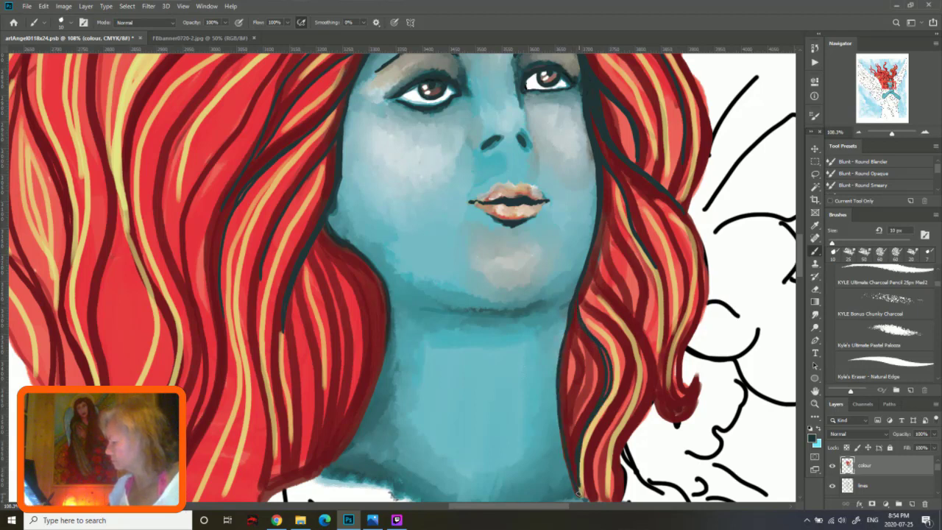
Step: Add dark strands down the left hair and outline its inner edge beside face and neck
drag(283, 330, 295, 443)
drag(300, 267, 316, 439)
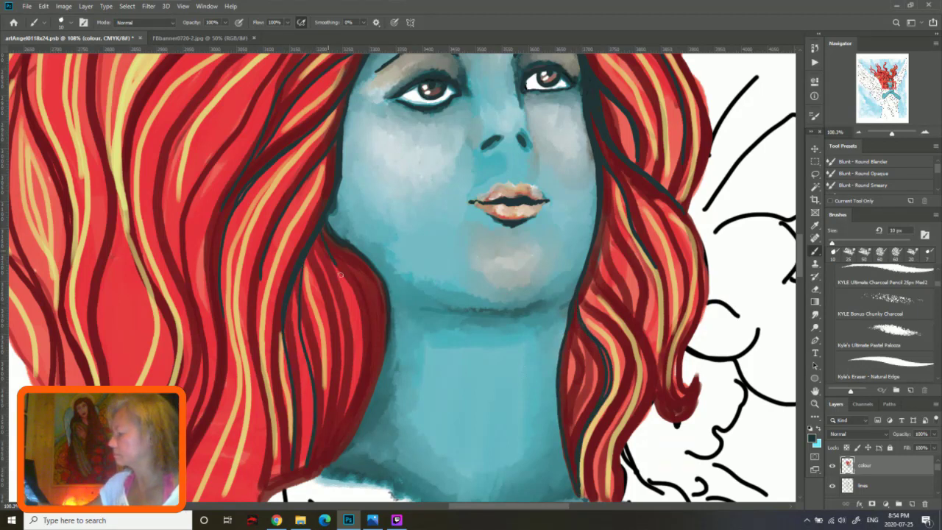
drag(340, 275, 364, 340)
drag(362, 409, 329, 470)
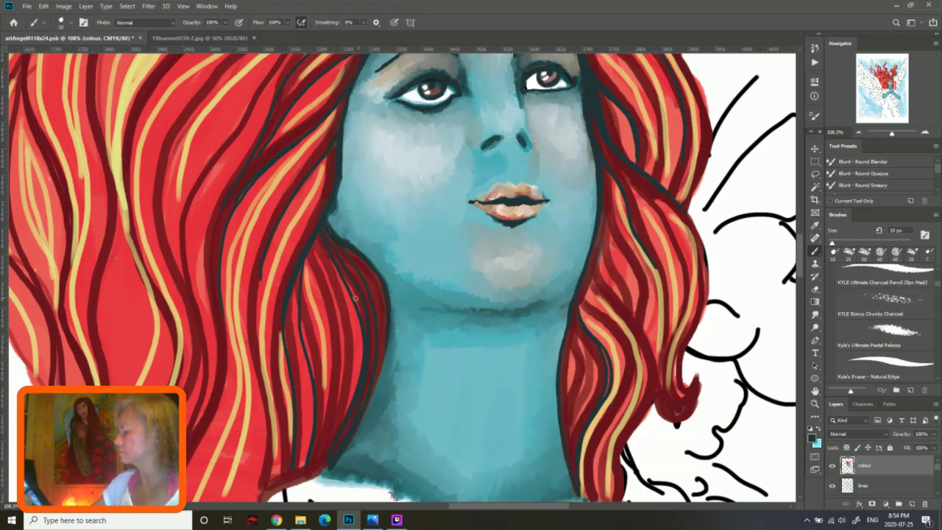
drag(259, 280, 268, 455)
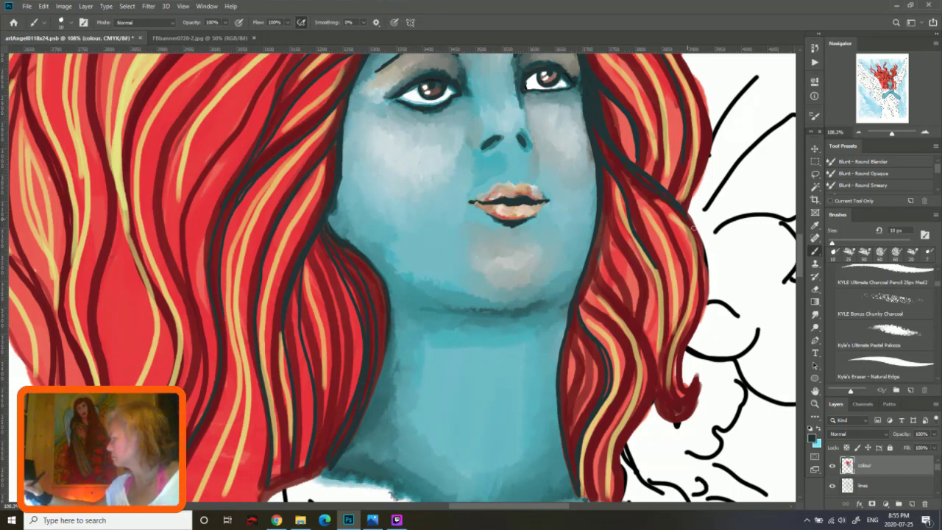
Step: Finish outlining both hair locks' edges and strand tip, then fit the whole angel on screen
drag(701, 227, 678, 368)
mouse_move(652, 264)
mouse_down()
mouse_move(679, 414)
mouse_move(699, 287)
mouse_up()
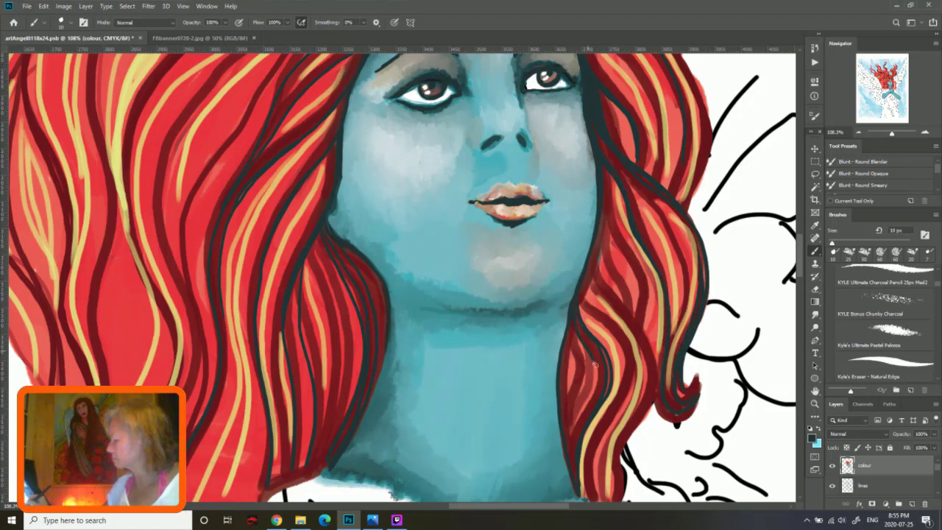
drag(596, 332, 575, 387)
drag(377, 278, 345, 457)
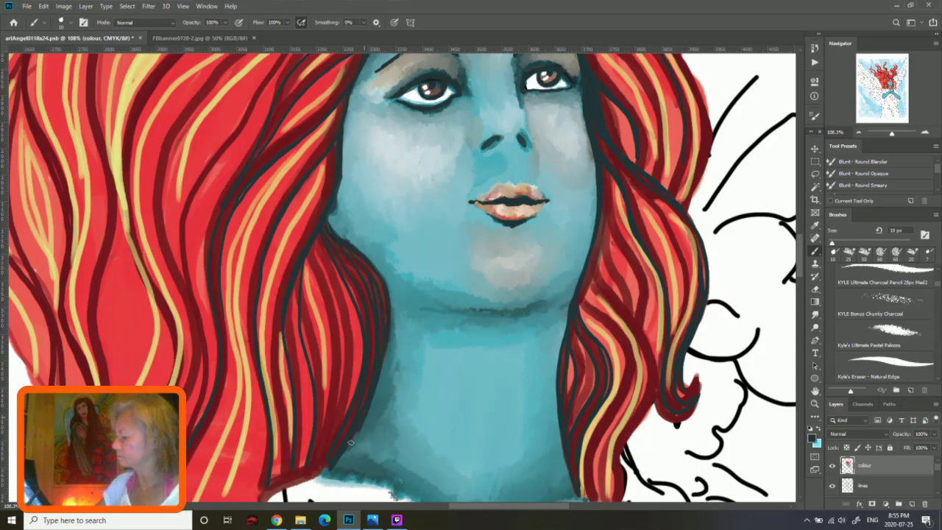
key(ctrl+0)
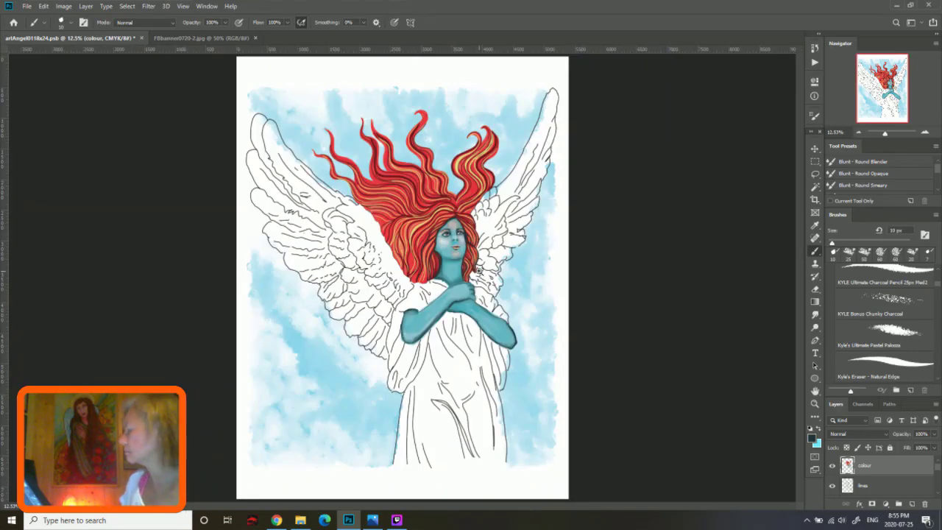
Step: Trace dark ink outlines under the right forearm and along the top of the left upper arm
scroll(479, 272, up, 3)
scroll(479, 273, up, 2)
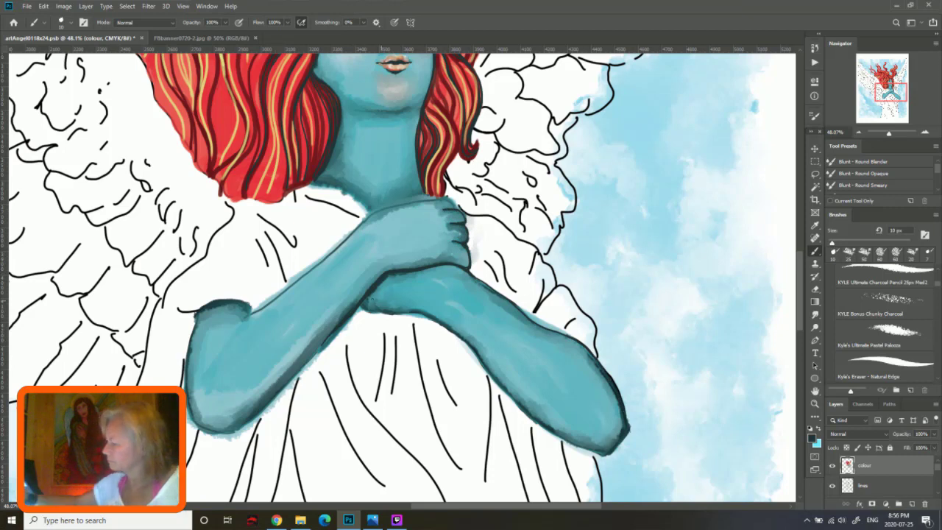
drag(368, 314, 420, 315)
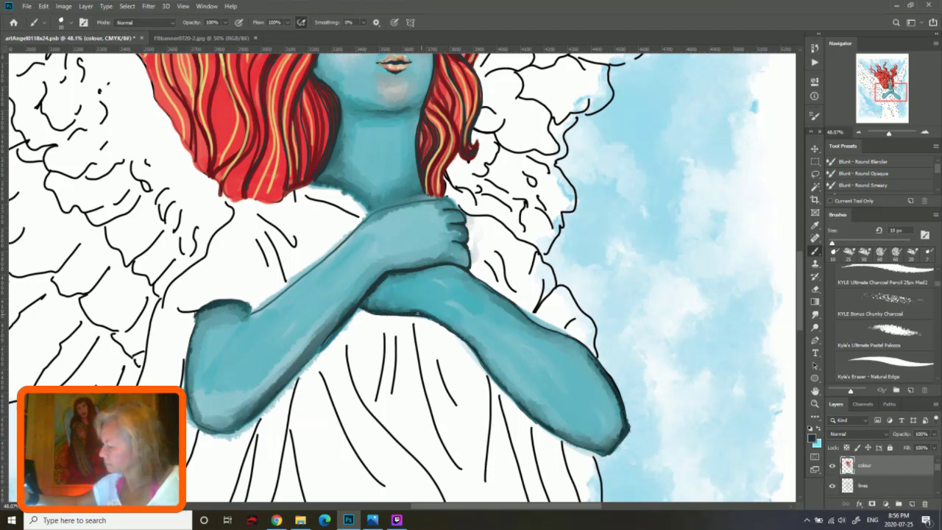
mouse_move(508, 393)
mouse_down()
mouse_move(595, 447)
mouse_move(586, 444)
mouse_up()
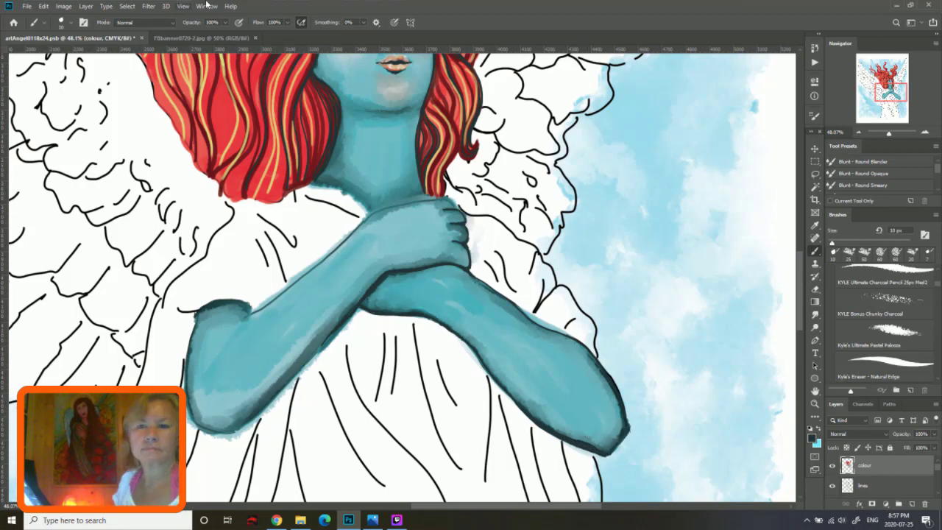
click(183, 6)
key(Escape)
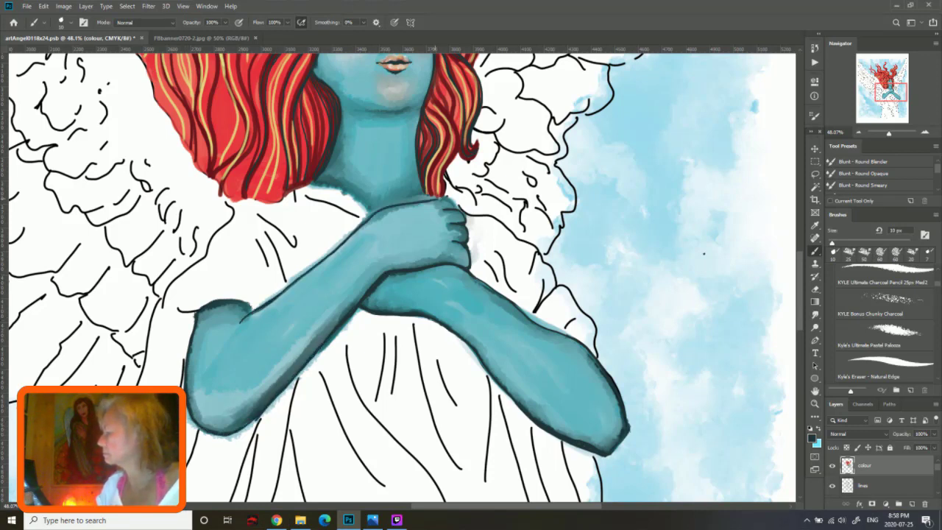
drag(179, 311, 236, 296)
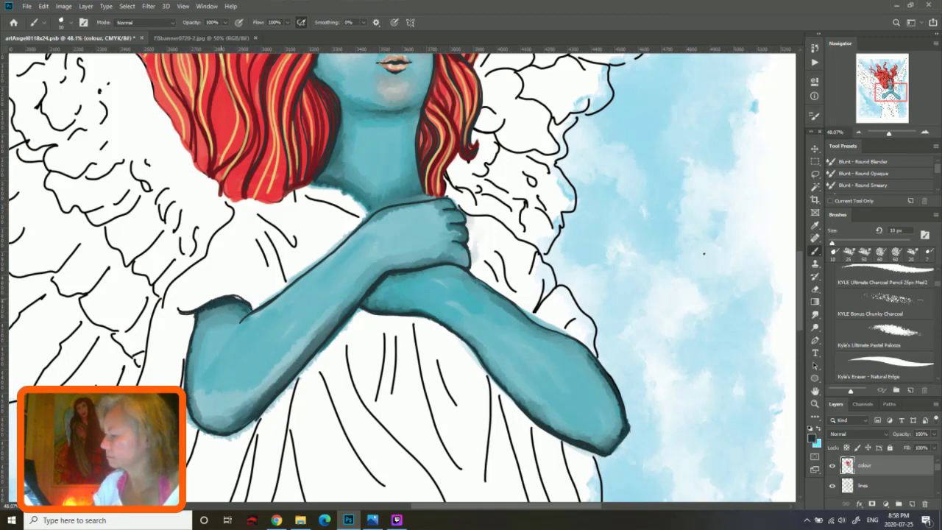